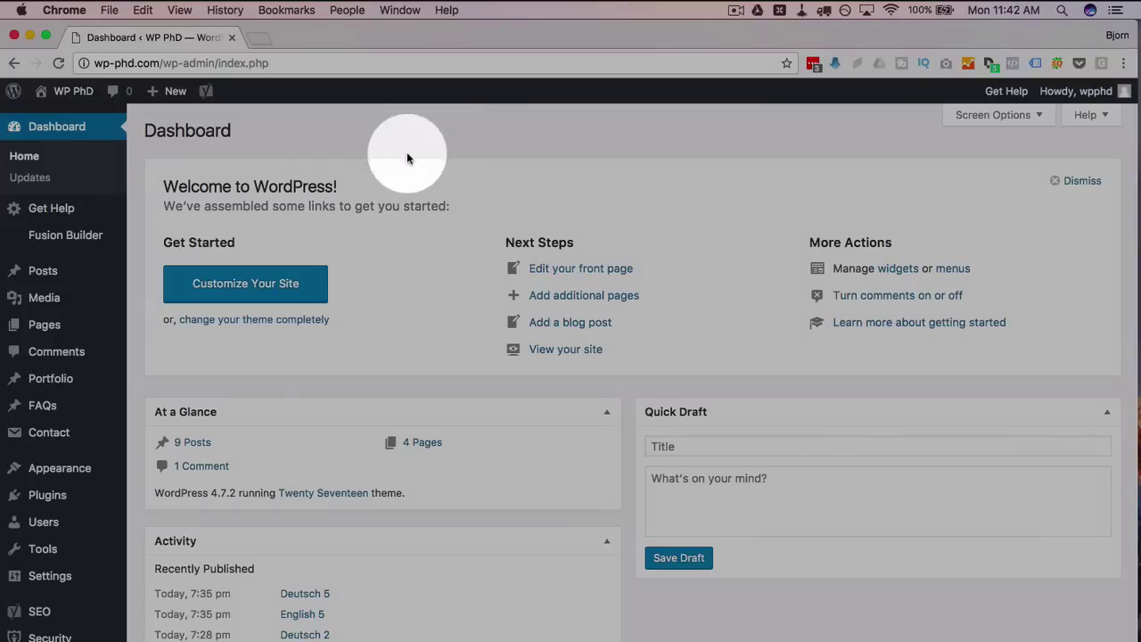
Search the plugin directory for polylang and install the Polylang plugin
{"action": "mouse_move", "coordinate": [63, 498]}
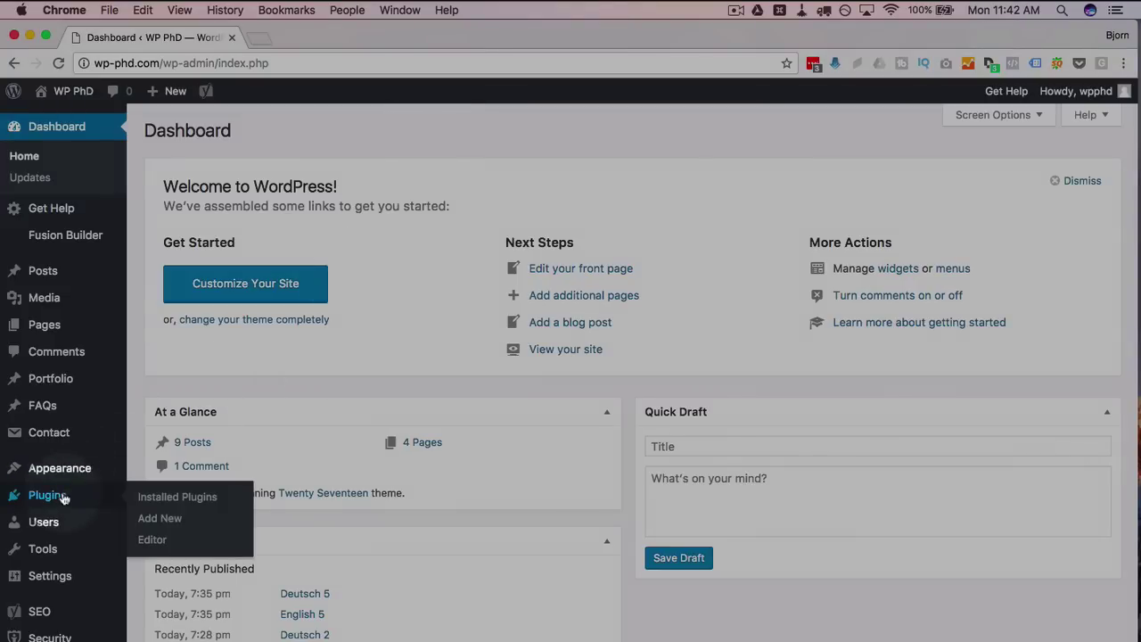
{"action": "left_click", "coordinate": [159, 520]}
{"action": "left_click", "coordinate": [923, 178]}
{"action": "type", "text": "p"}
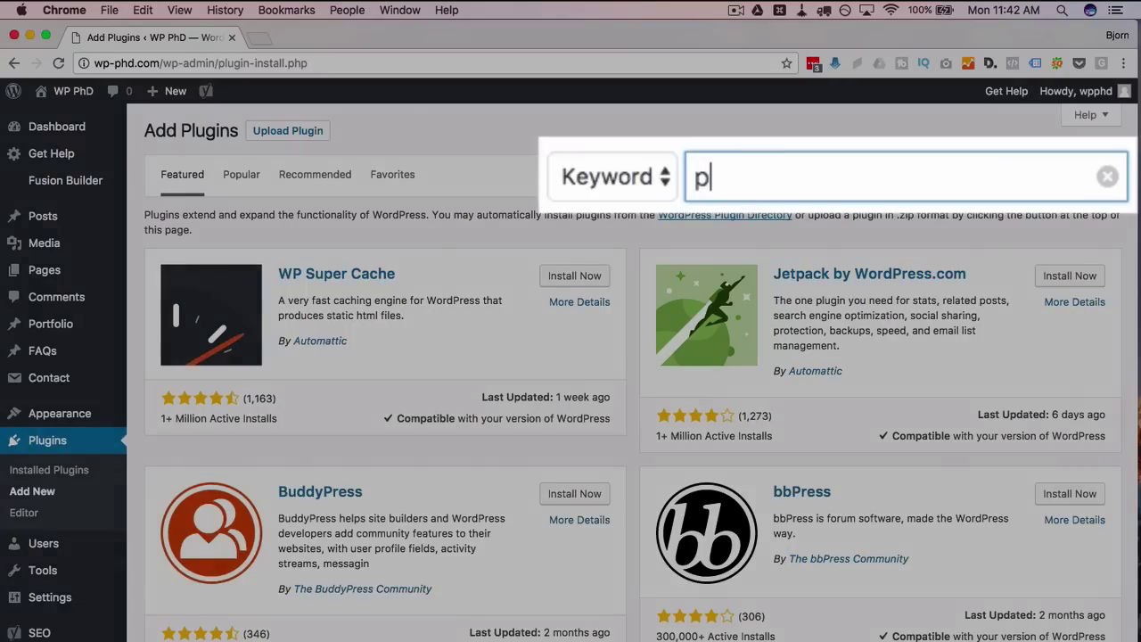
{"action": "type", "text": "olylang"}
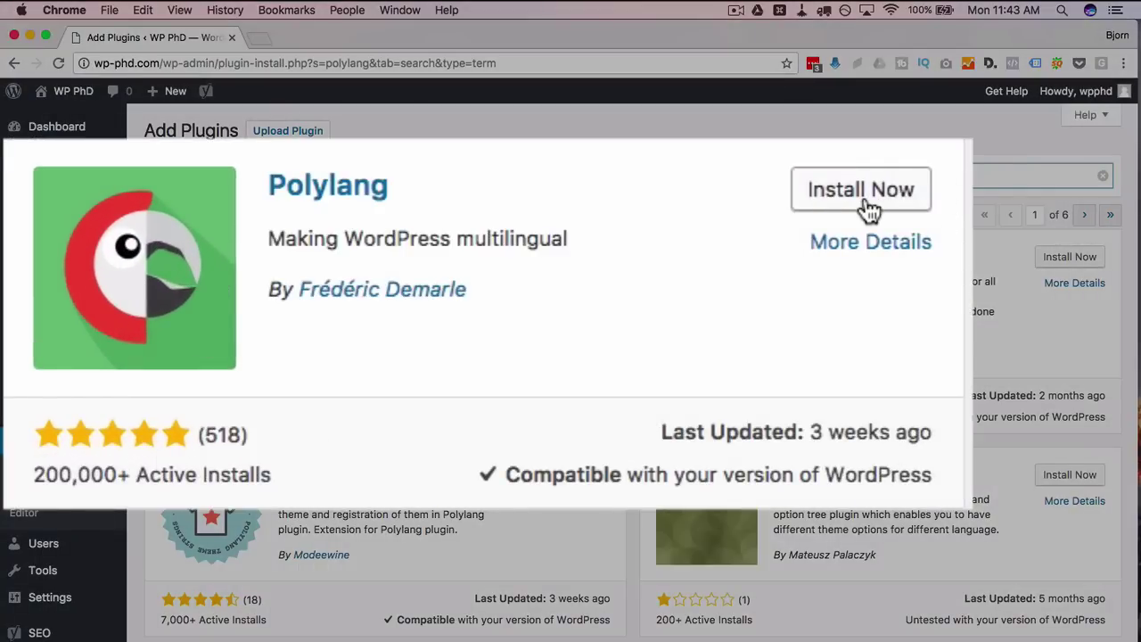
{"action": "left_click", "coordinate": [869, 209]}
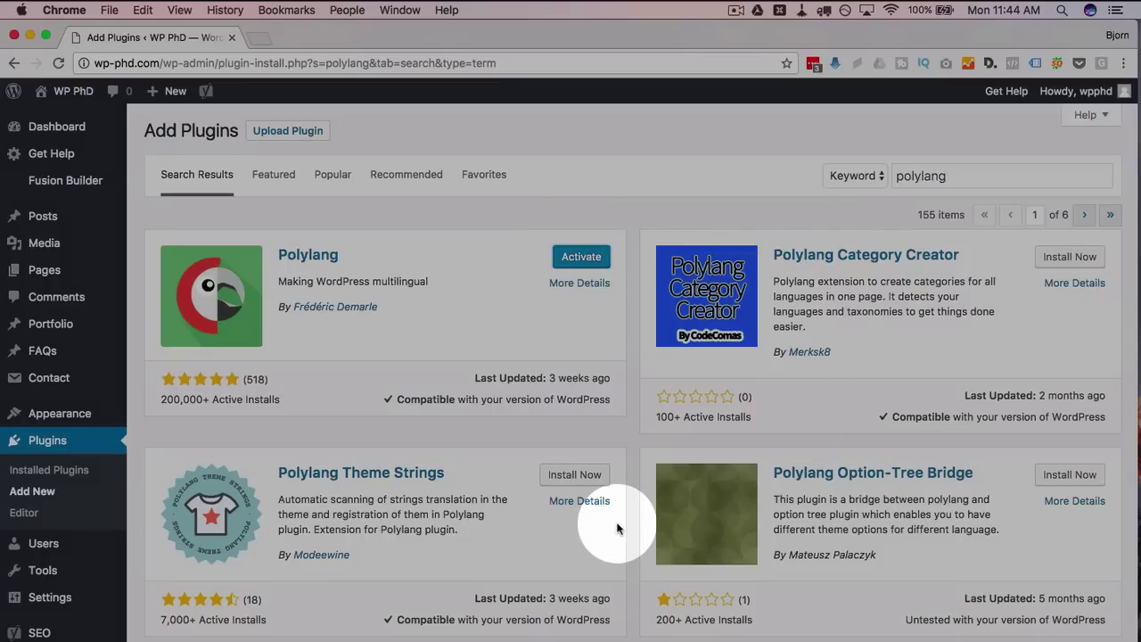
Look over the Polylang extension plugins in the search results and activate Polylang
{"action": "scroll", "coordinate": [617, 528], "scroll_direction": "down", "scroll_amount": 3}
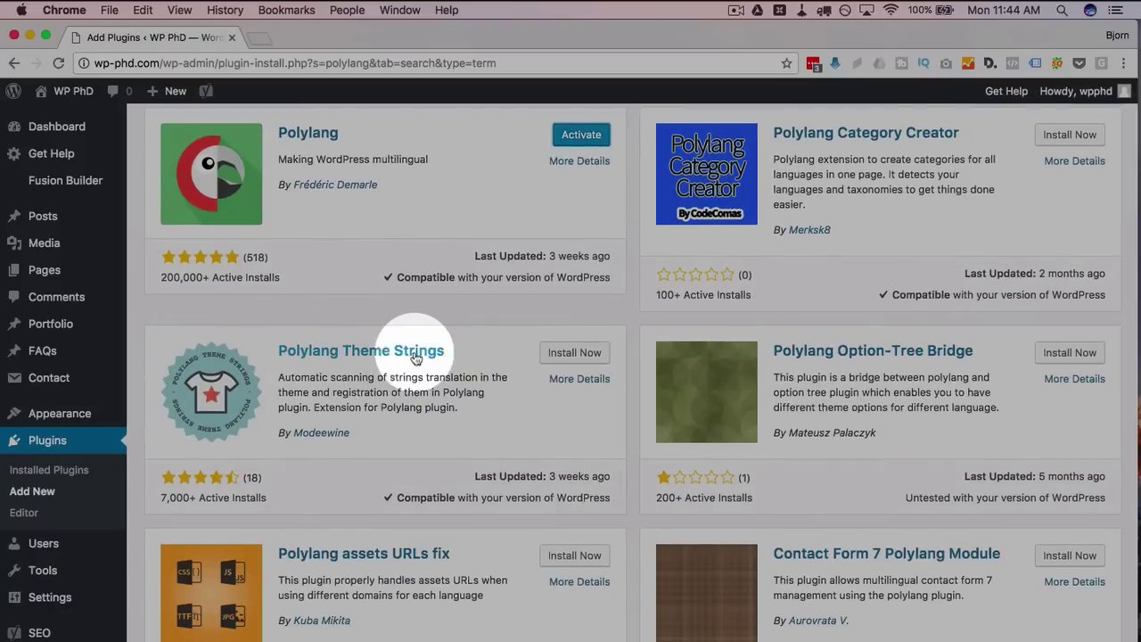
{"action": "scroll", "coordinate": [487, 453], "scroll_direction": "down", "scroll_amount": 1}
{"action": "scroll", "coordinate": [487, 453], "scroll_direction": "down", "scroll_amount": 2}
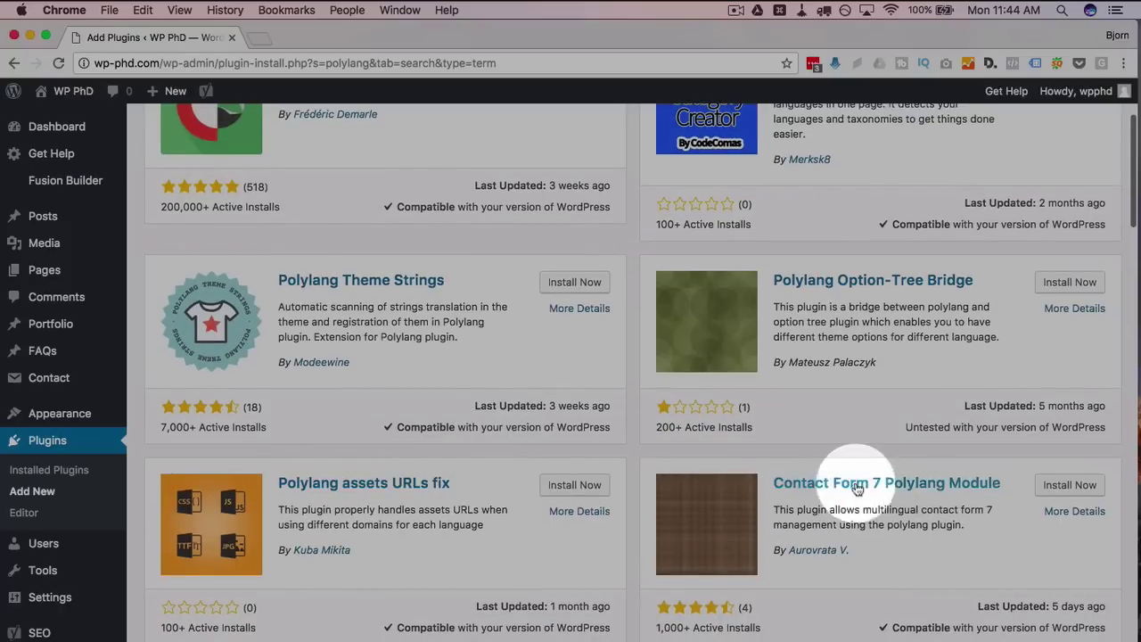
{"action": "scroll", "coordinate": [822, 513], "scroll_direction": "down", "scroll_amount": 5}
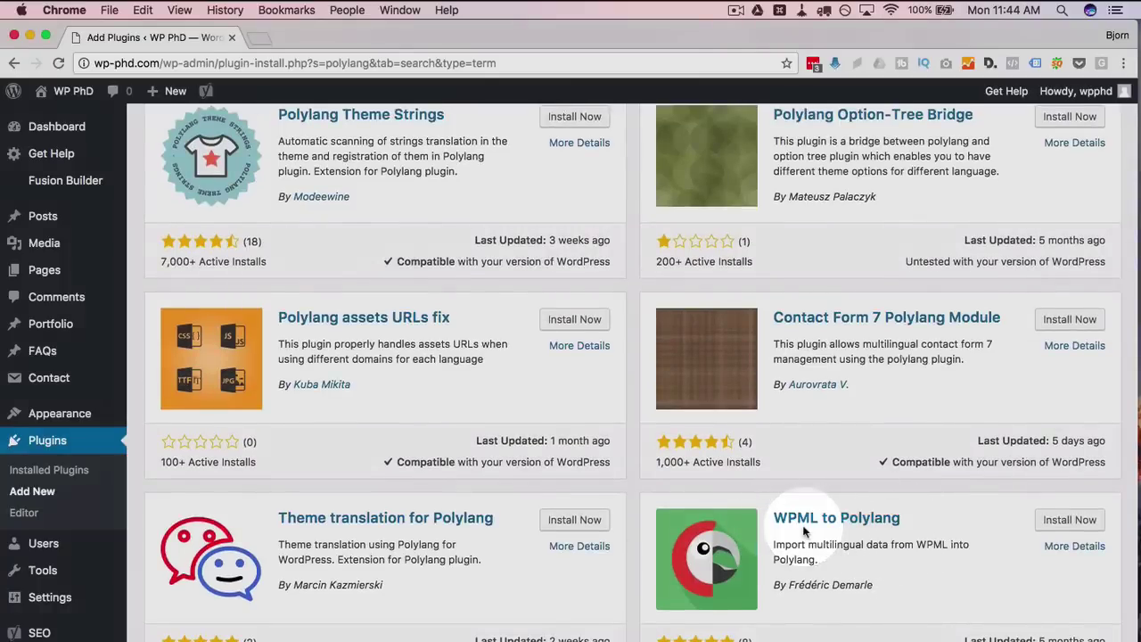
{"action": "scroll", "coordinate": [803, 532], "scroll_direction": "up", "scroll_amount": 7}
{"action": "scroll", "coordinate": [803, 531], "scroll_direction": "up", "scroll_amount": 4}
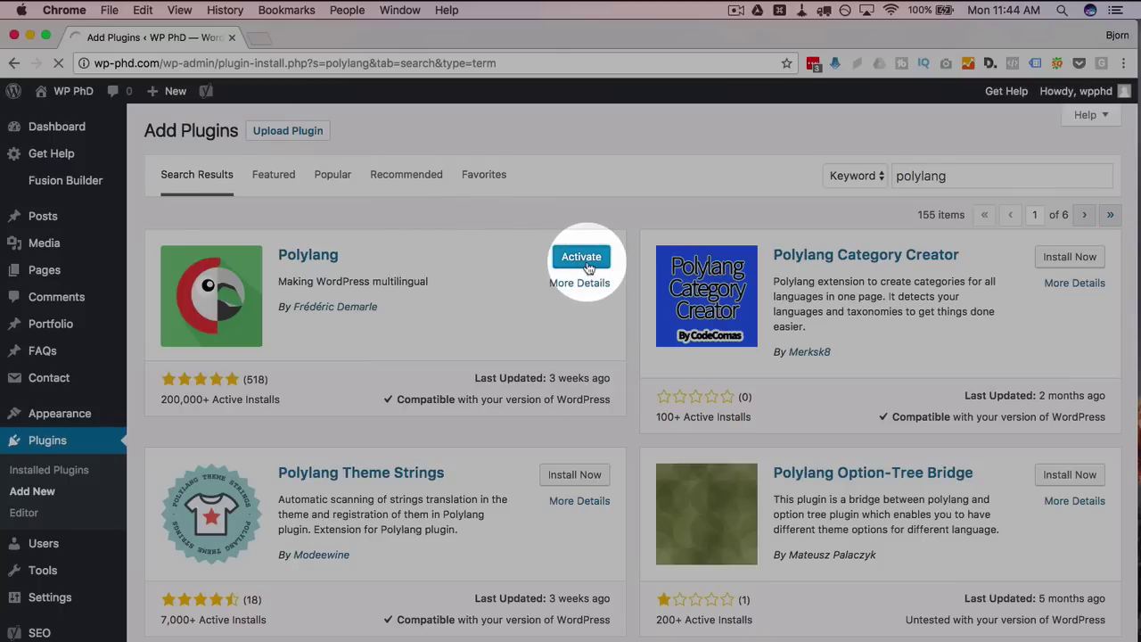
Open the Languages management page of the Polylang plugin
{"action": "scroll", "coordinate": [357, 344], "scroll_direction": "down", "scroll_amount": 2}
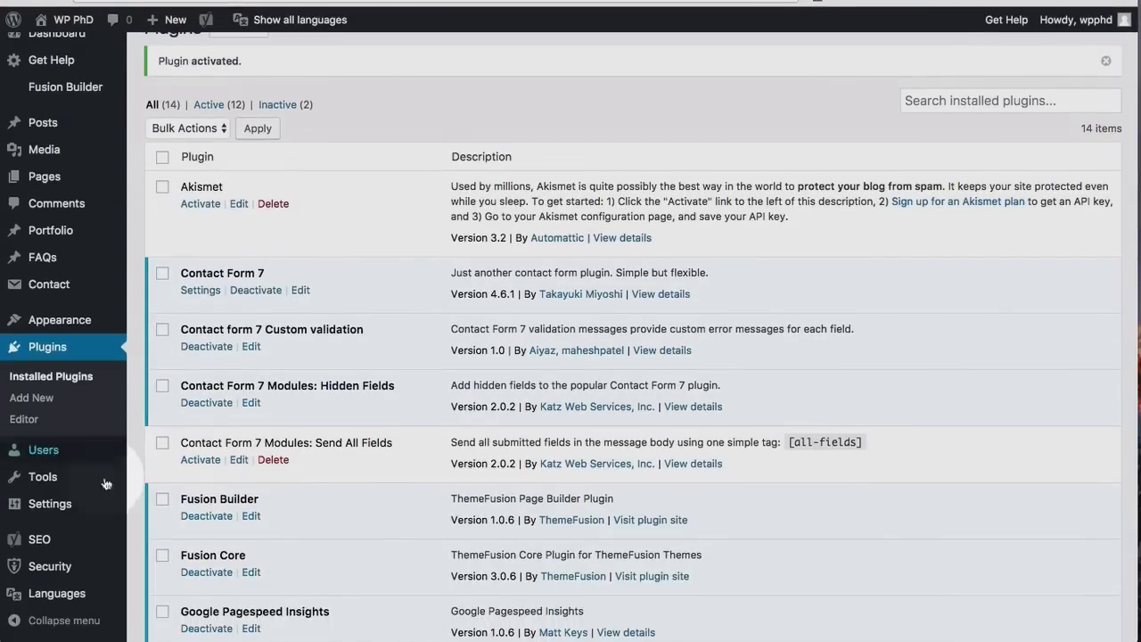
{"action": "mouse_move", "coordinate": [89, 637]}
{"action": "mouse_move", "coordinate": [89, 594]}
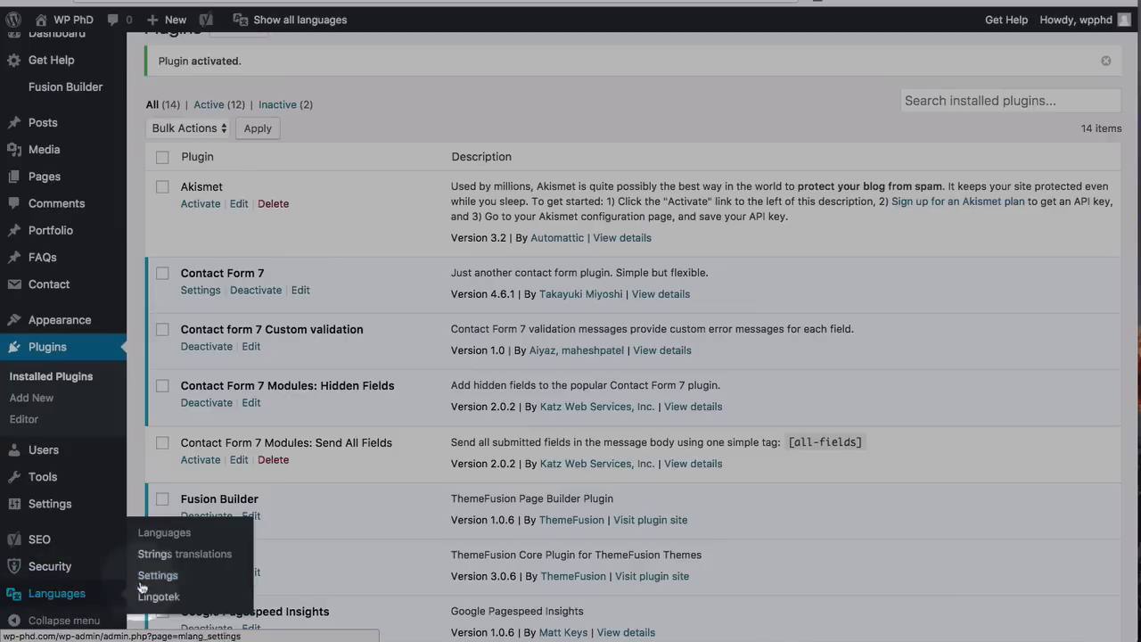
{"action": "left_click", "coordinate": [159, 533]}
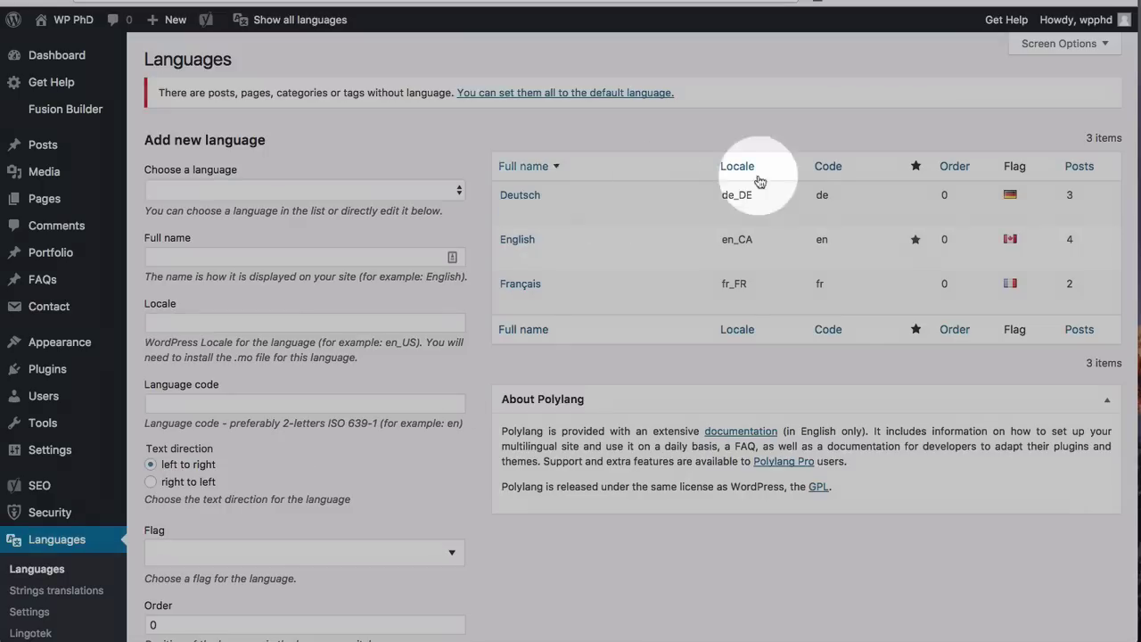
Examine the predefined languages offered for adding a new language, from Afrikaans to the Chinese variants
{"action": "scroll", "coordinate": [629, 151], "scroll_direction": "down", "scroll_amount": 1}
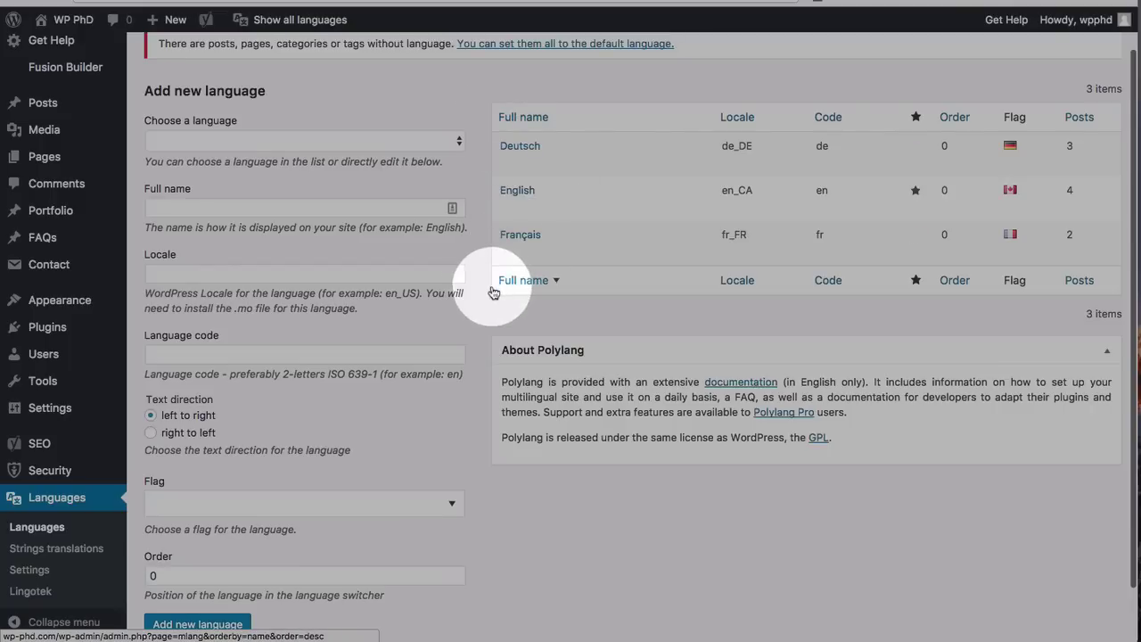
{"action": "left_click", "coordinate": [458, 143]}
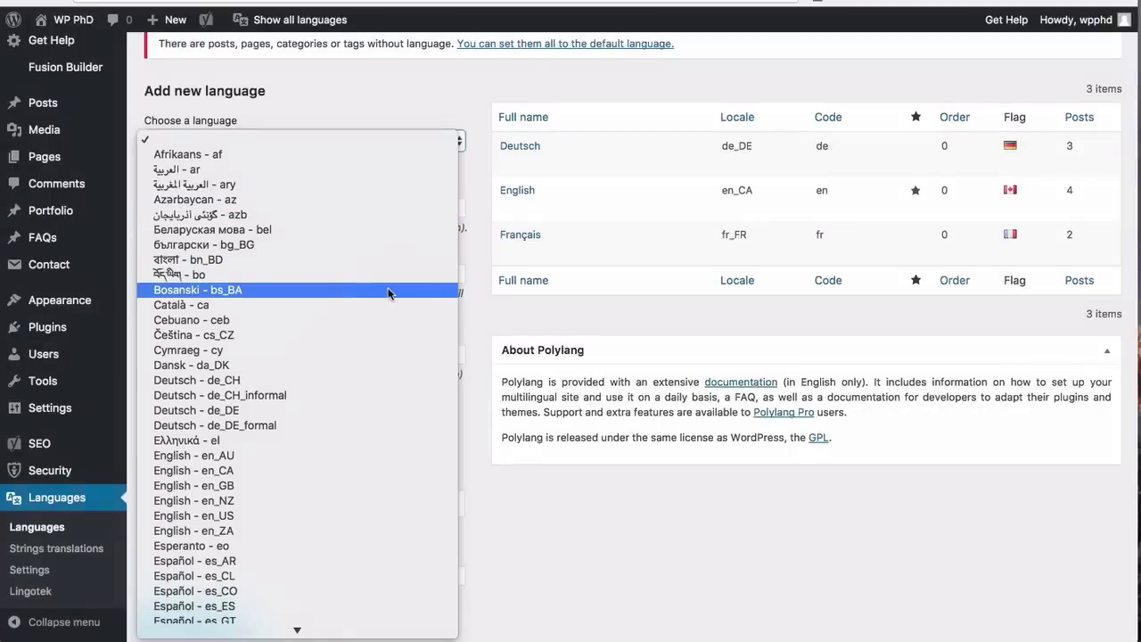
{"action": "scroll", "coordinate": [388, 293], "scroll_direction": "down", "scroll_amount": 10}
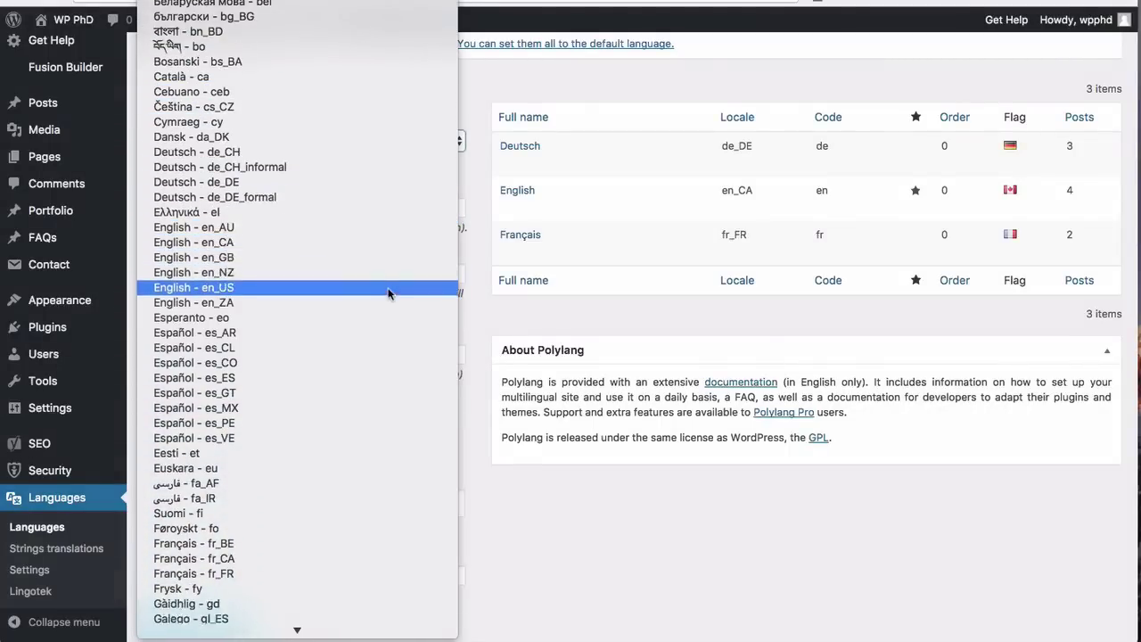
{"action": "scroll", "coordinate": [388, 292], "scroll_direction": "down", "scroll_amount": 7}
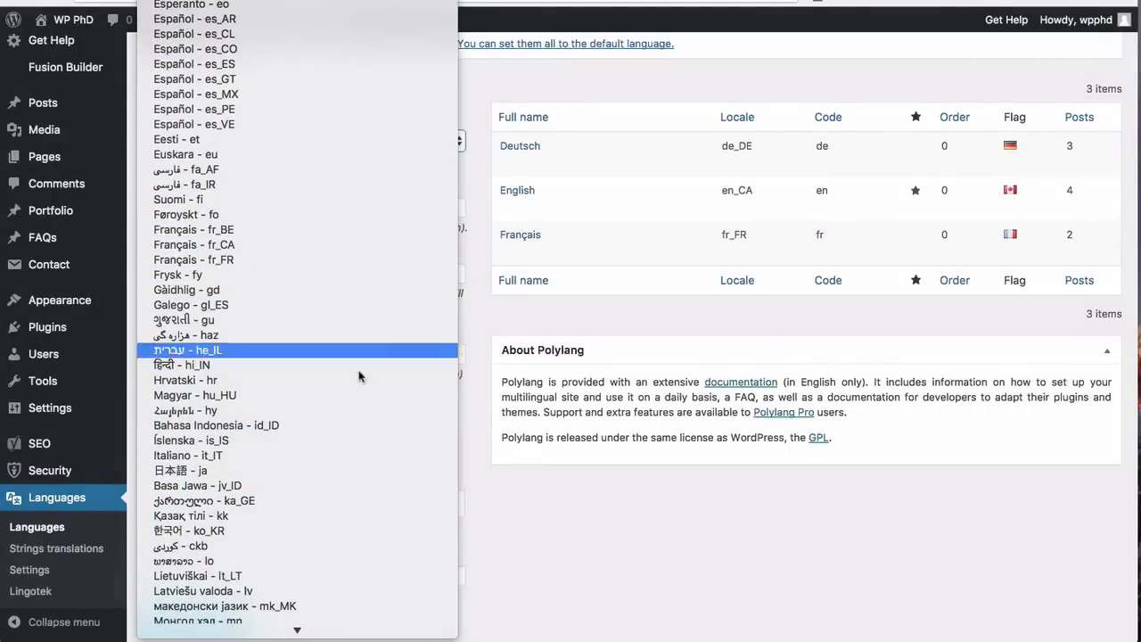
{"action": "scroll", "coordinate": [325, 442], "scroll_direction": "down", "scroll_amount": 10}
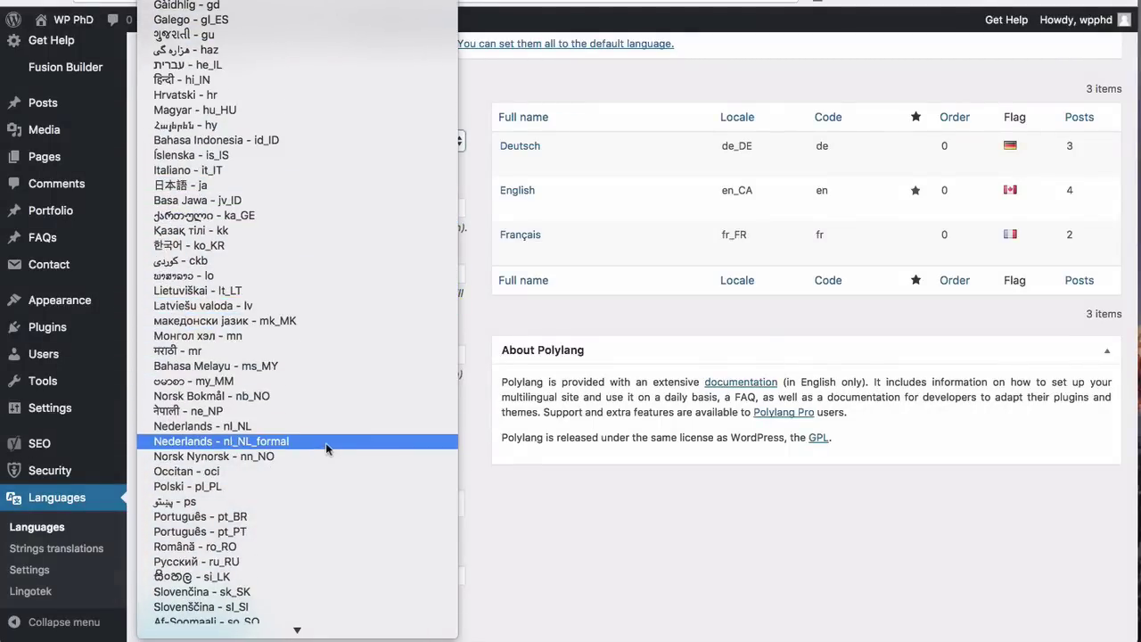
{"action": "scroll", "coordinate": [326, 442], "scroll_direction": "down", "scroll_amount": 8}
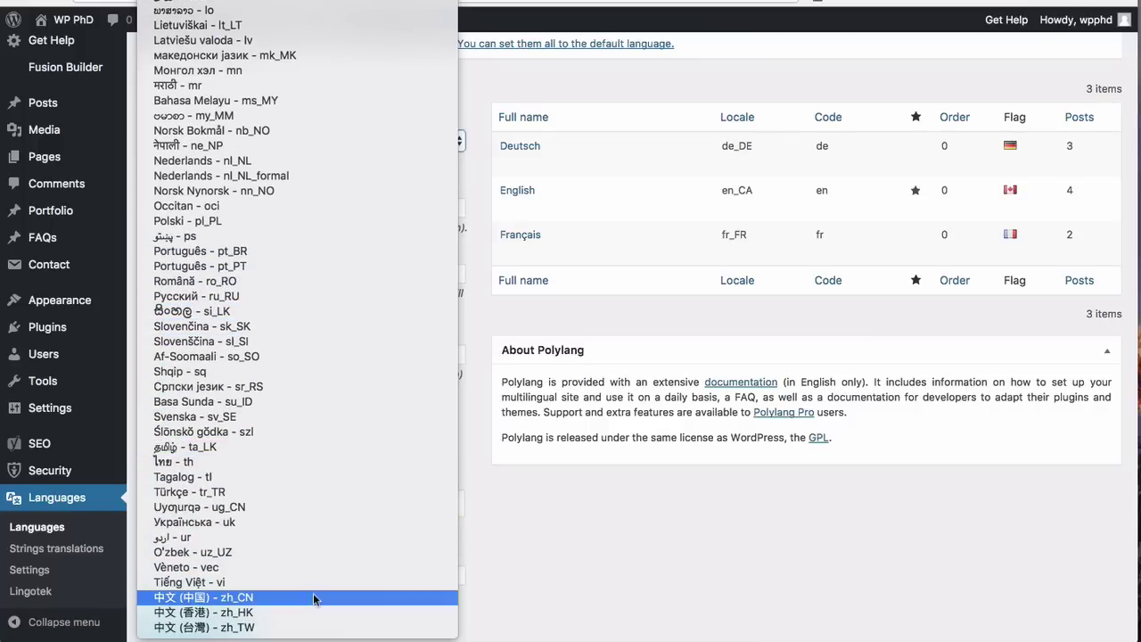
{"action": "scroll", "coordinate": [327, 342], "scroll_direction": "up", "scroll_amount": 20}
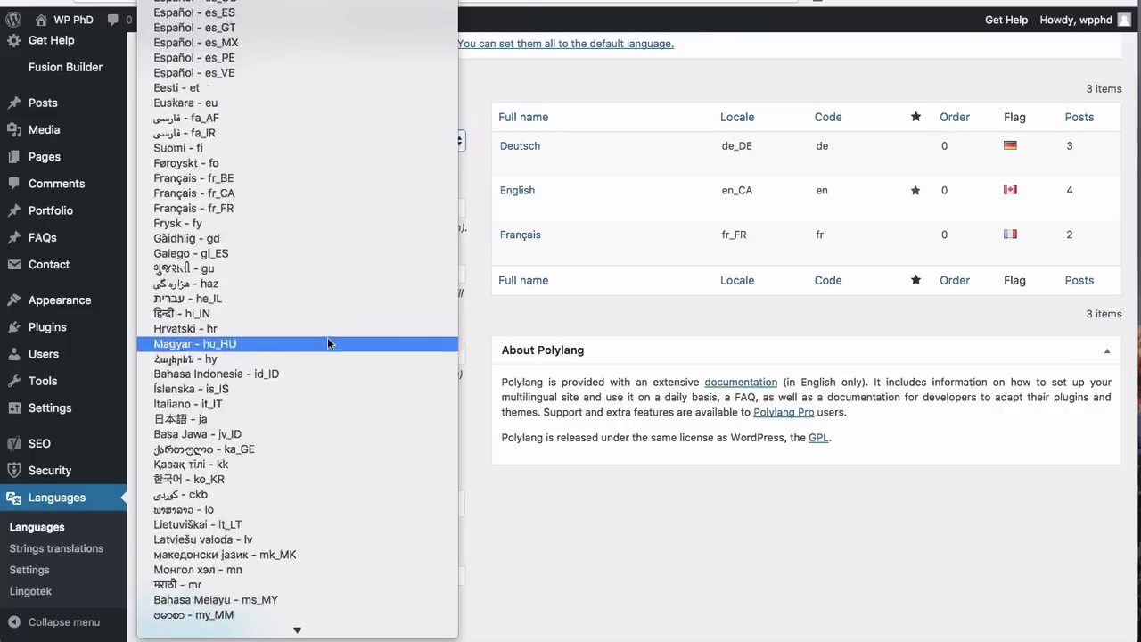
{"action": "left_click", "coordinate": [482, 434]}
Add Dansk - da_DK as a new language with the language code da and the Denmark flag
{"action": "left_click", "coordinate": [383, 140]}
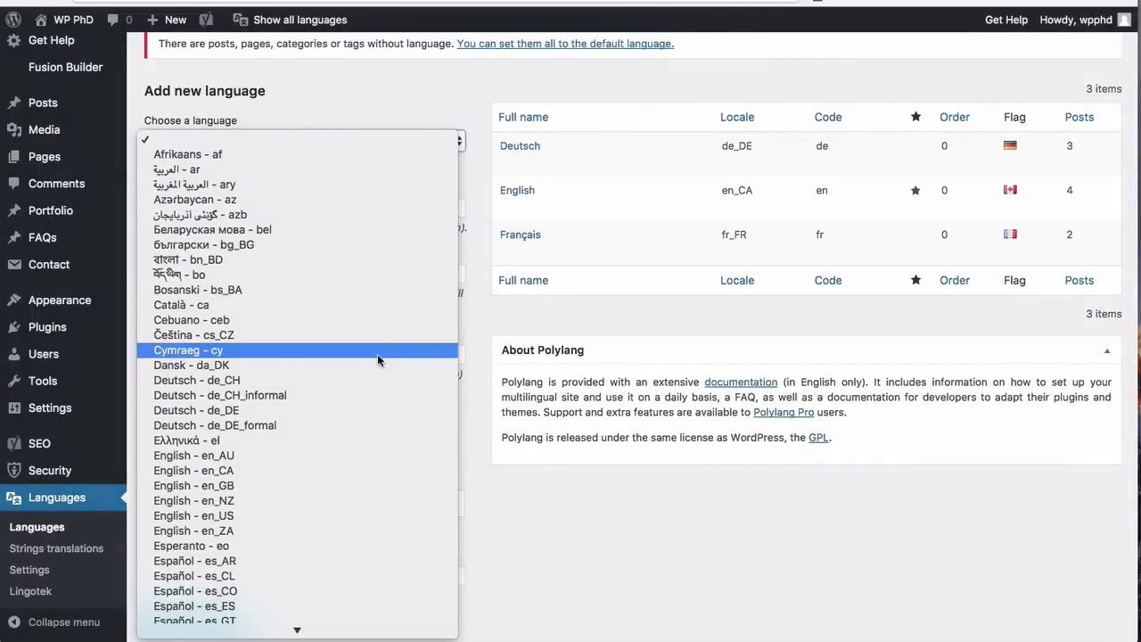
{"action": "left_click", "coordinate": [378, 362]}
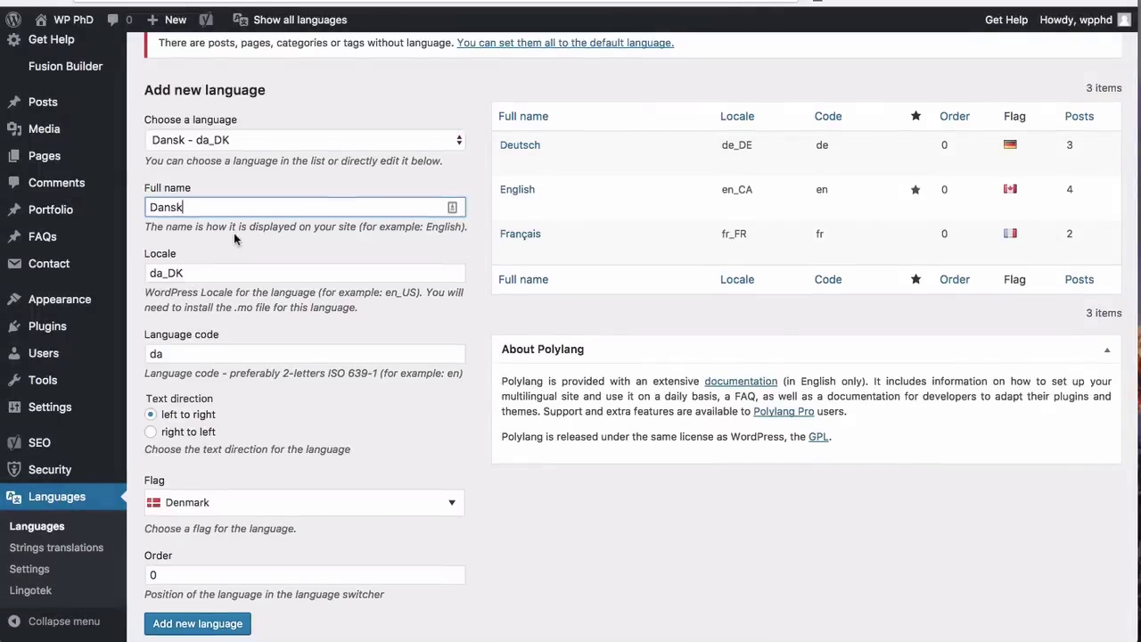
{"action": "scroll", "coordinate": [235, 233], "scroll_direction": "down", "scroll_amount": 2}
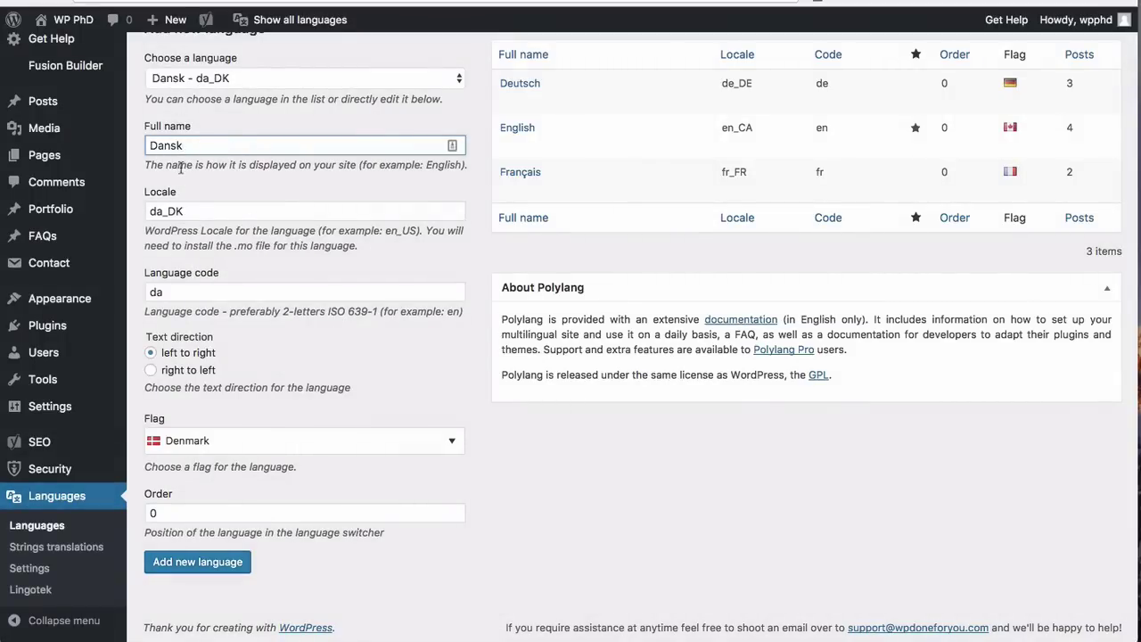
{"action": "double_click", "coordinate": [149, 292]}
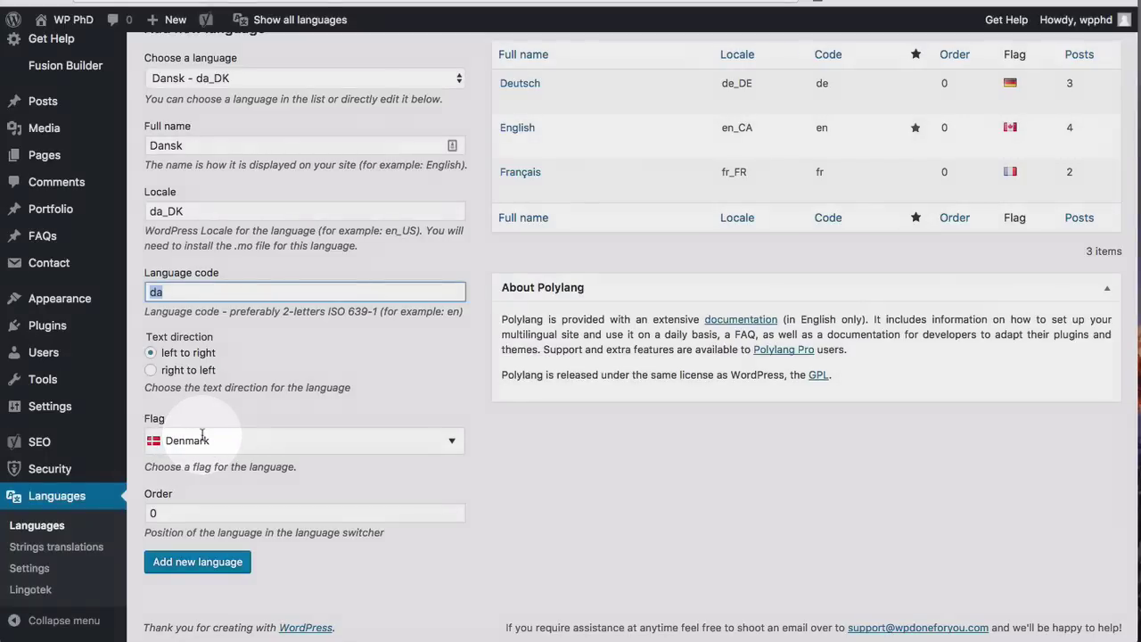
{"action": "scroll", "coordinate": [534, 354], "scroll_direction": "up", "scroll_amount": 3}
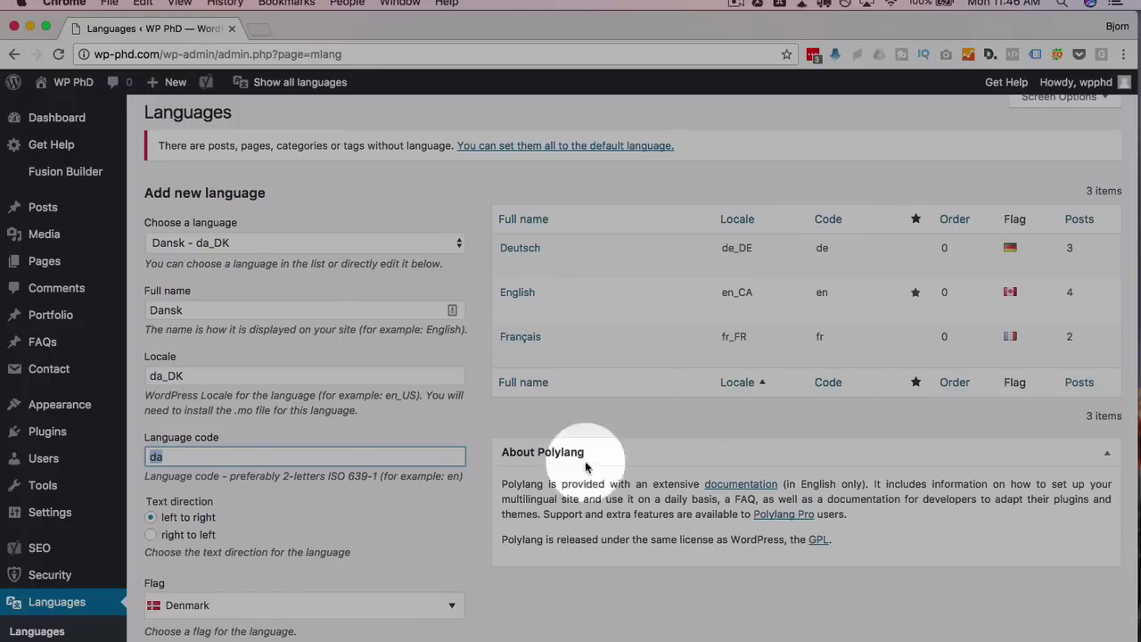
{"action": "scroll", "coordinate": [482, 522], "scroll_direction": "down", "scroll_amount": 3}
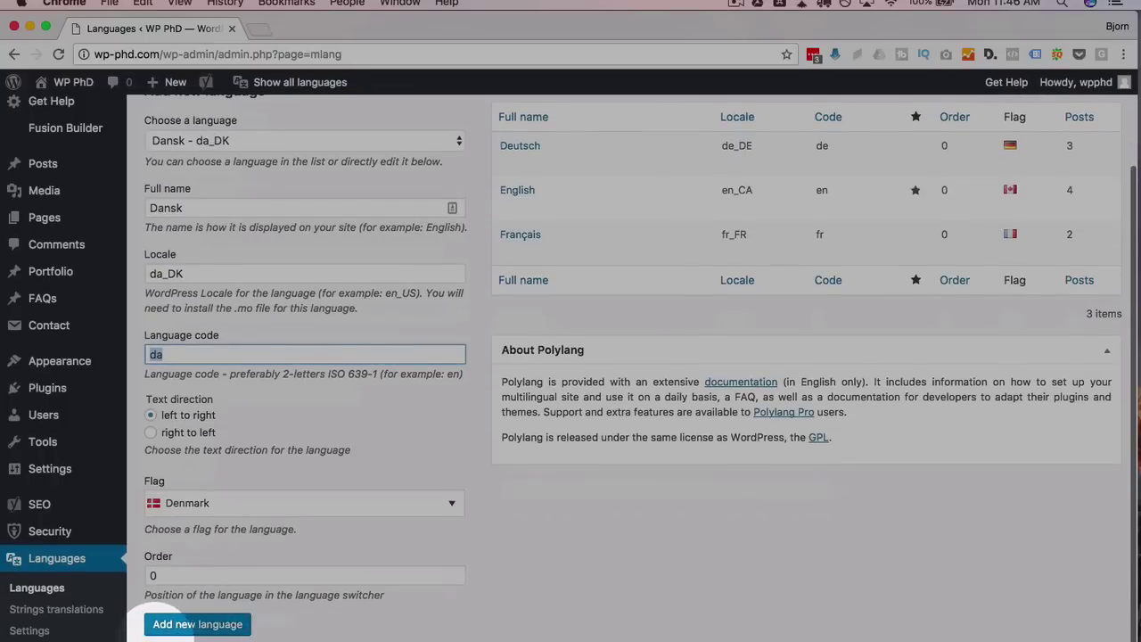
{"action": "left_click", "coordinate": [183, 627]}
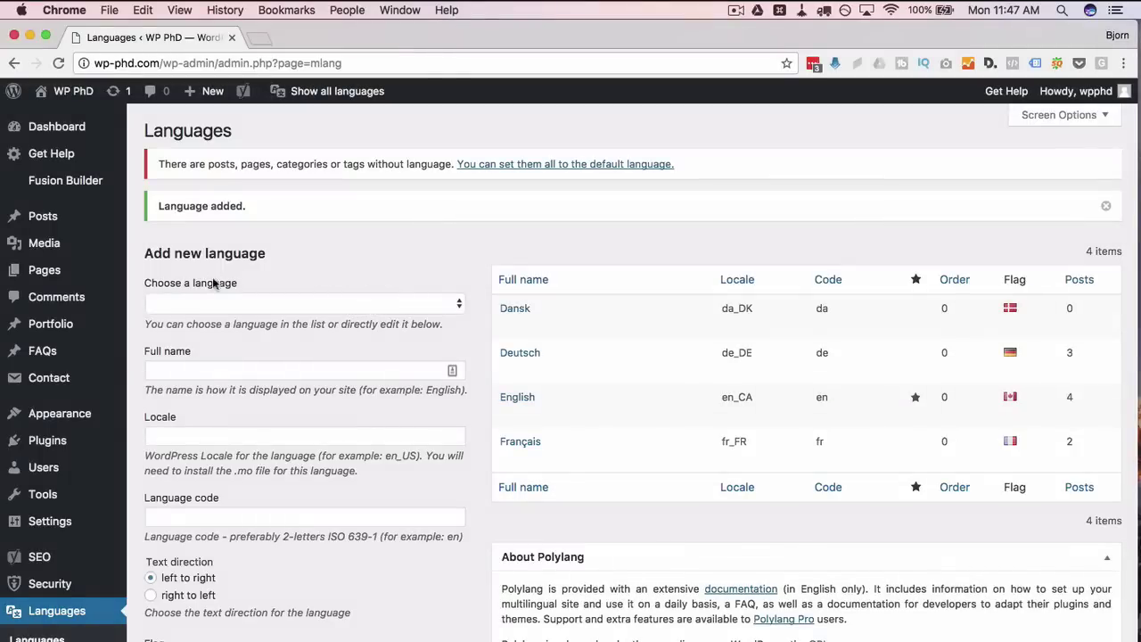
Add the Language Switcher widget to the Sidebar area above the Search widget
{"action": "mouse_move", "coordinate": [49, 415]}
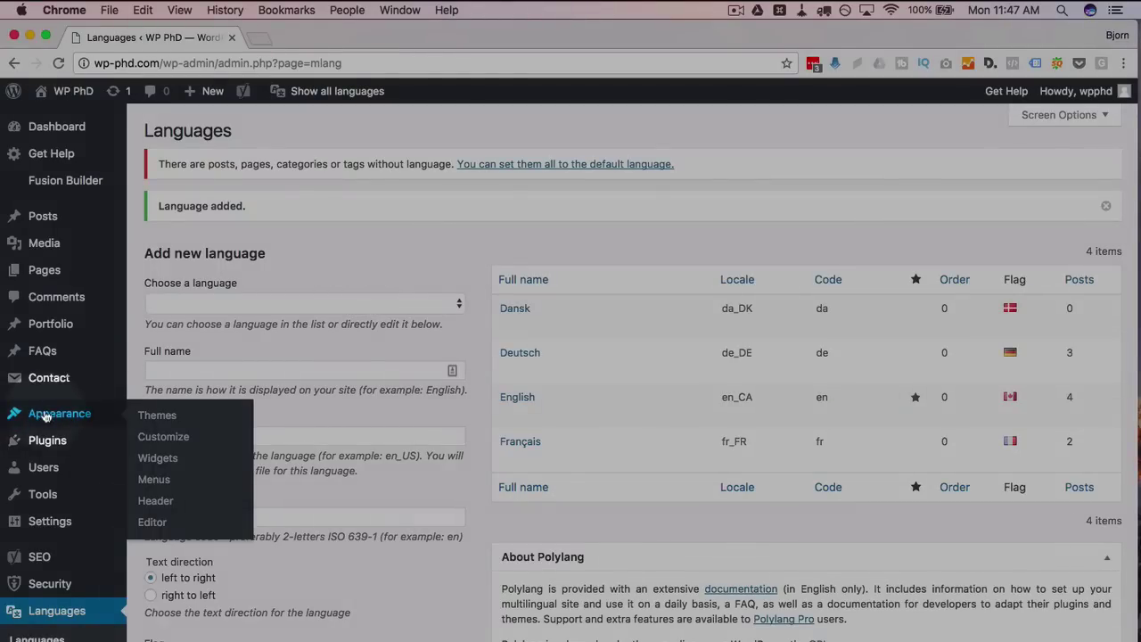
{"action": "left_click", "coordinate": [158, 457]}
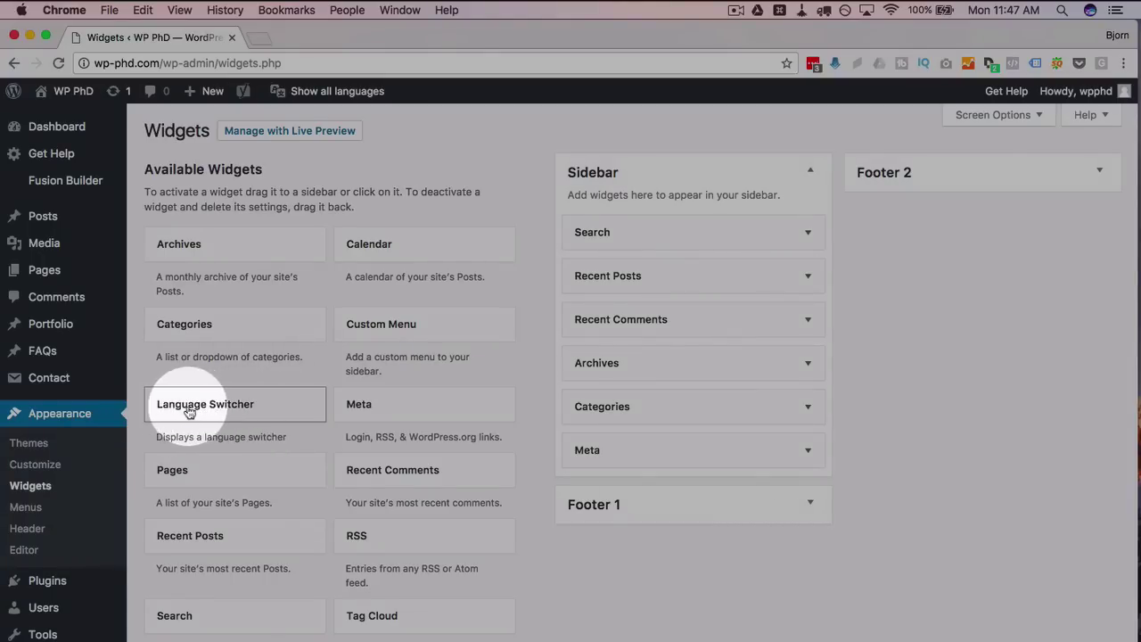
{"action": "left_click_drag", "start_coordinate": [182, 410], "coordinate": [603, 218]}
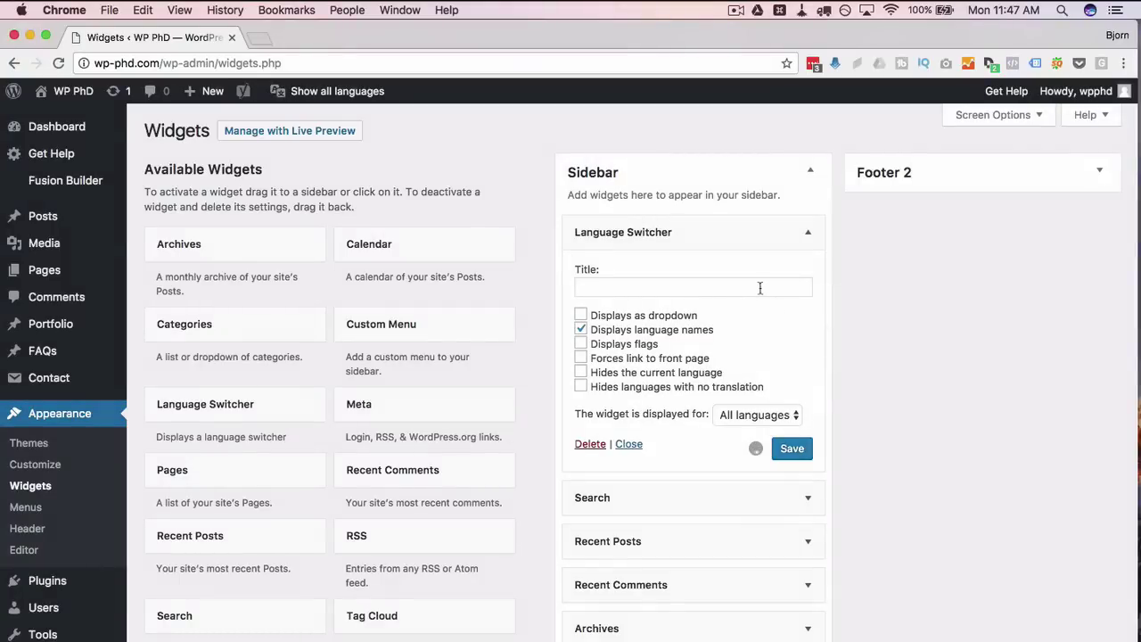
Title the Language Switcher widget "Pick a language"
{"action": "left_click", "coordinate": [760, 287]}
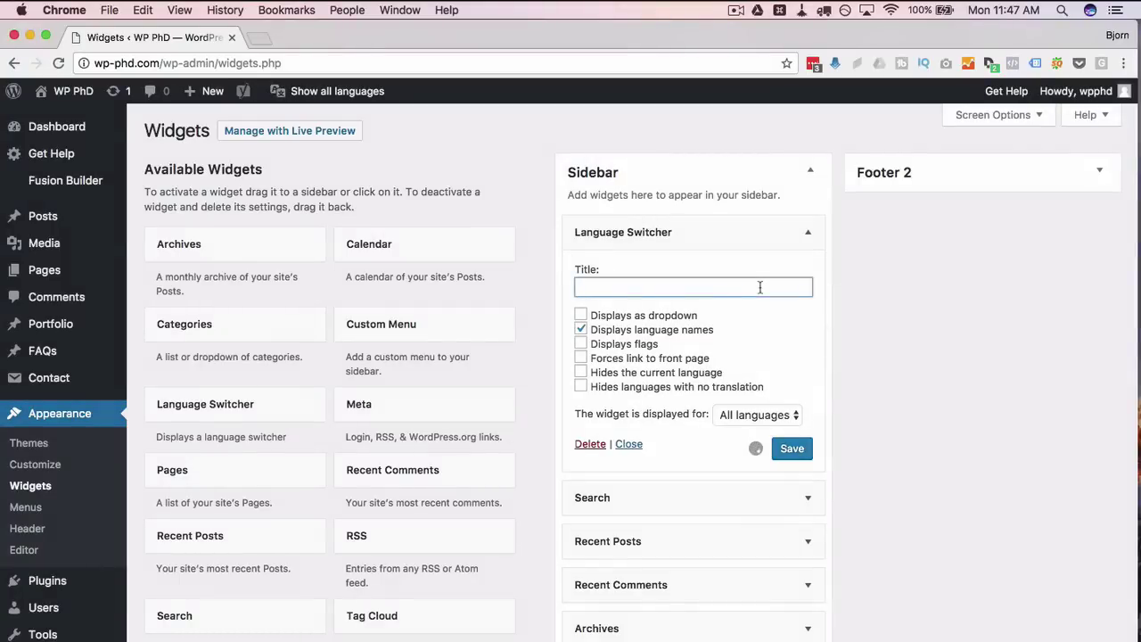
{"action": "type", "text": "Pick"}
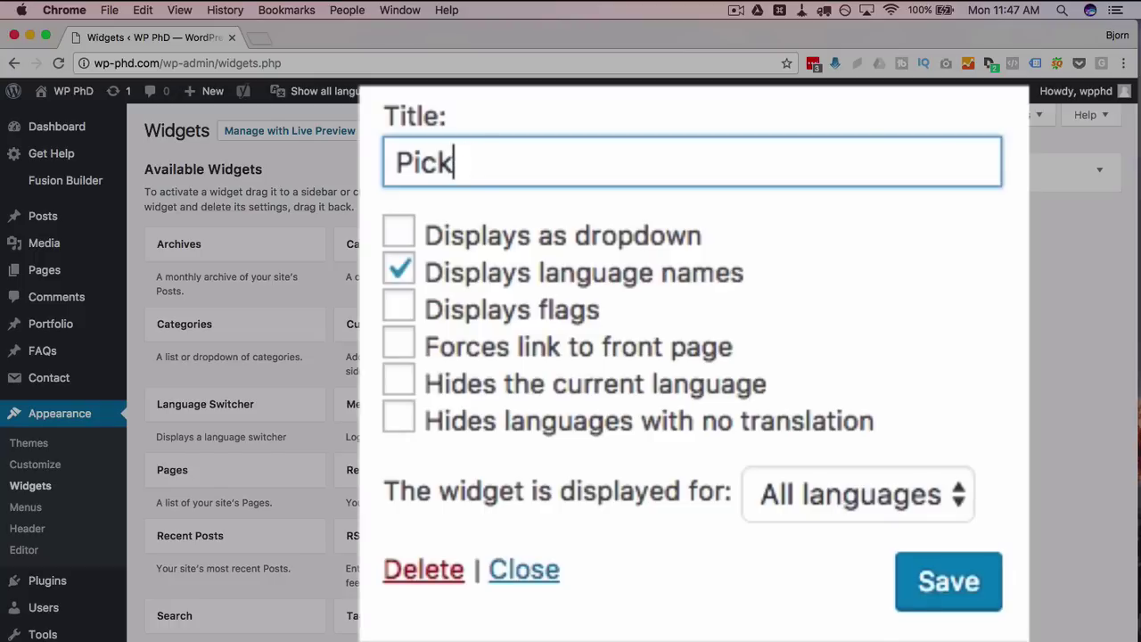
{"action": "type", "text": " a langua"}
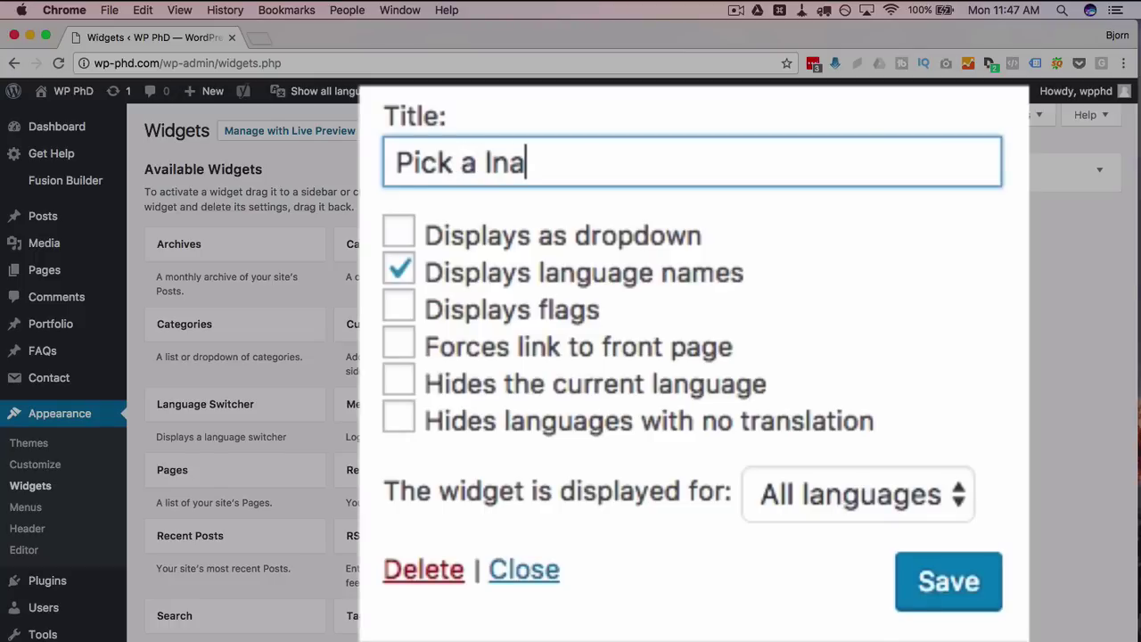
{"action": "key", "text": "BackSpace"}
{"action": "key", "text": "BackSpace"}
{"action": "key", "text": "BackSpace"}
{"action": "type", "text": "language"}
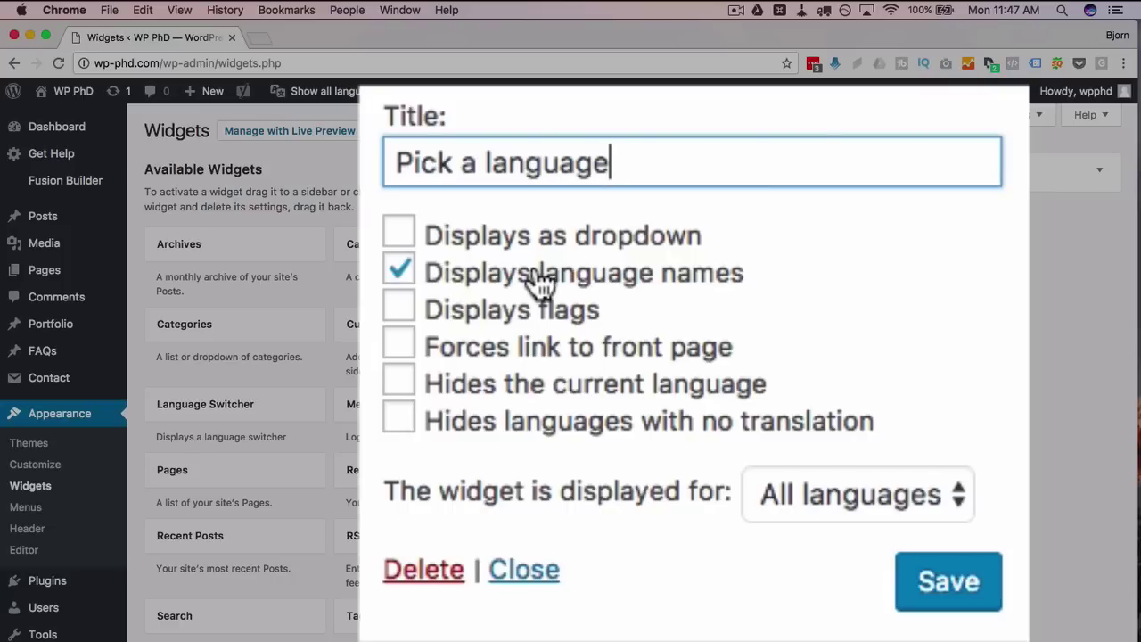
Try the dropdown display, then set the Language Switcher to a non-dropdown list showing flags without language names
{"action": "left_click", "coordinate": [399, 234]}
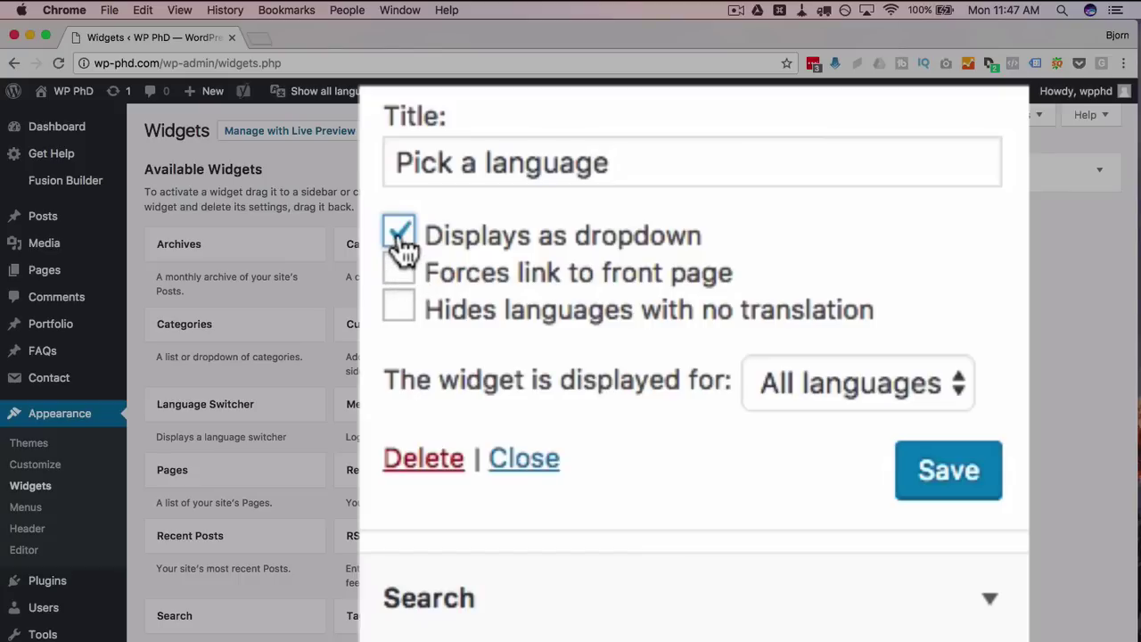
{"action": "left_click", "coordinate": [399, 234]}
{"action": "left_click", "coordinate": [403, 268]}
{"action": "left_click", "coordinate": [403, 309]}
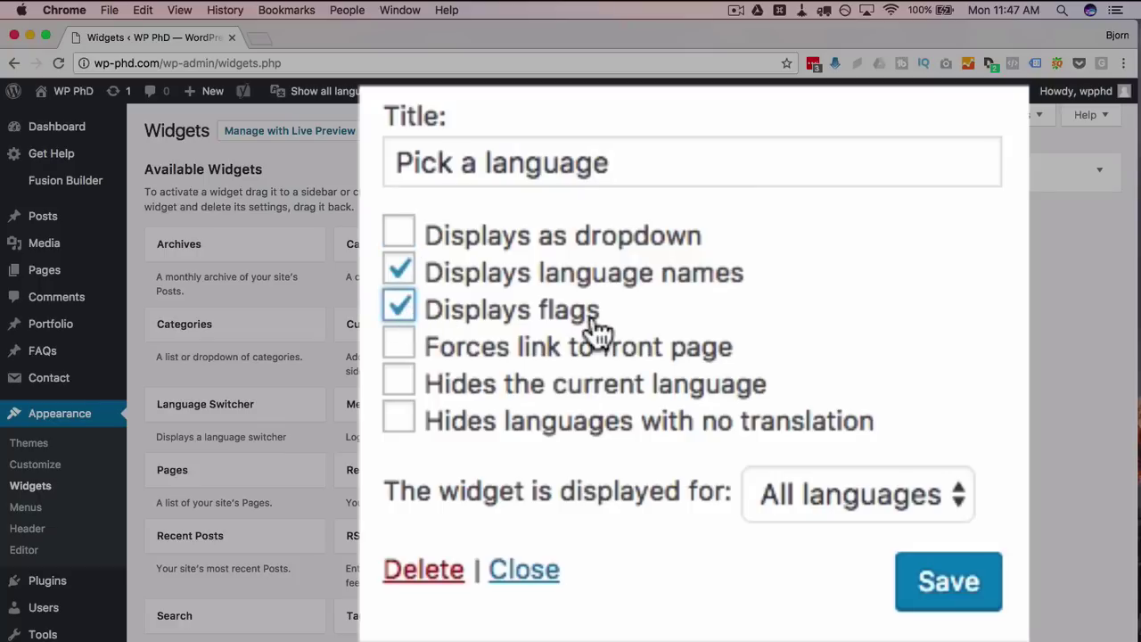
{"action": "left_click", "coordinate": [401, 271]}
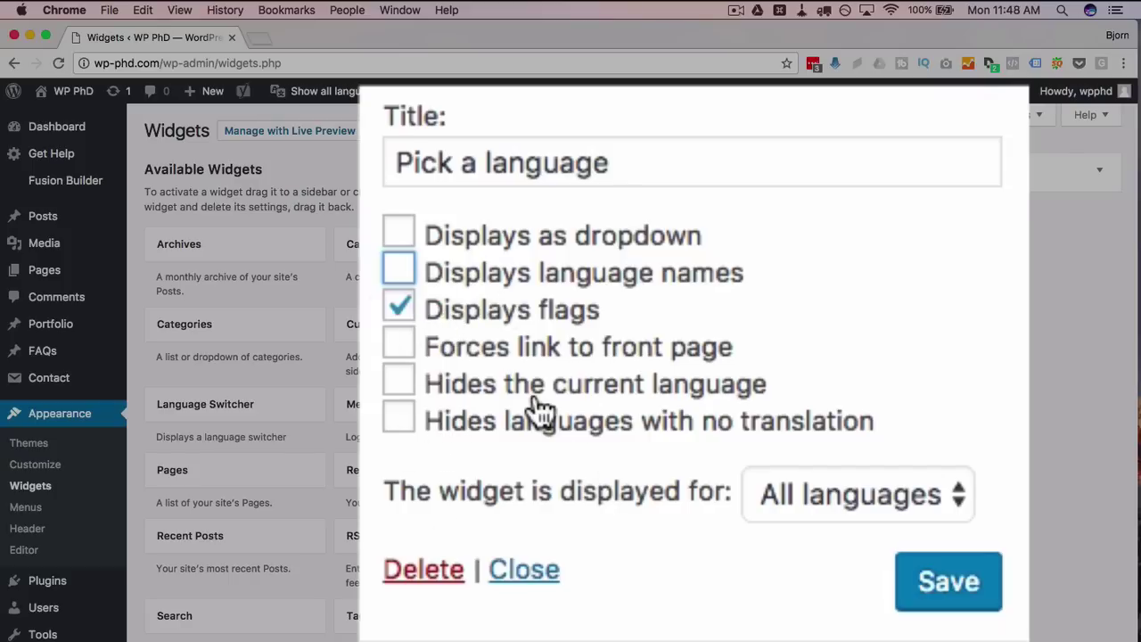
Save the Language Switcher widget's settings and check which languages it can be displayed for, keeping All languages
{"action": "scroll", "coordinate": [802, 437], "scroll_direction": "down", "scroll_amount": 2}
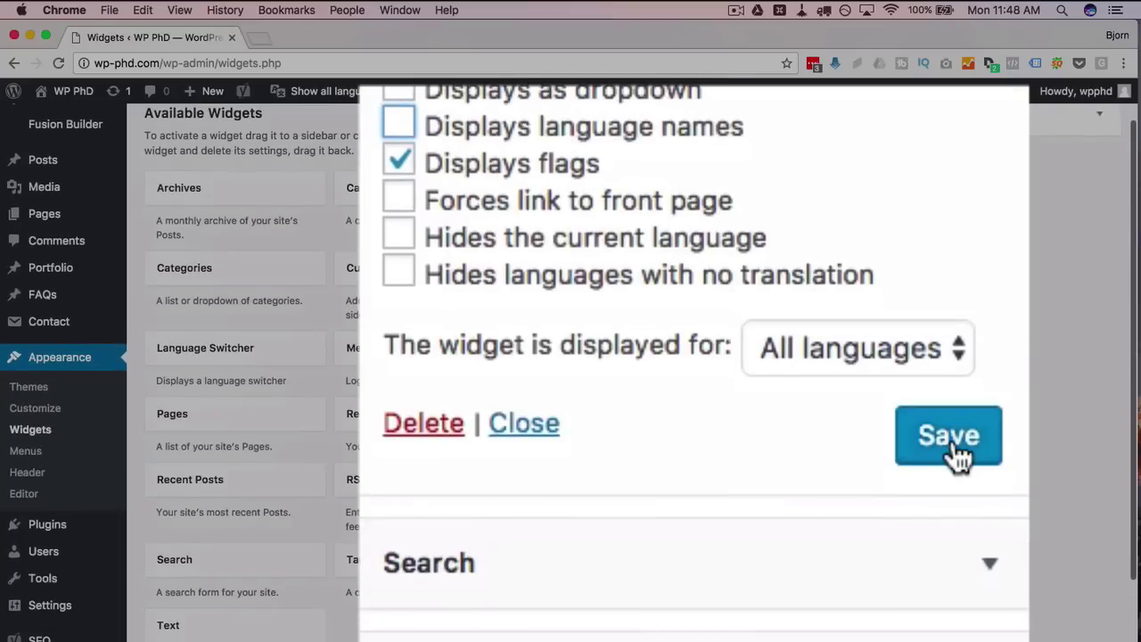
{"action": "left_click", "coordinate": [955, 451]}
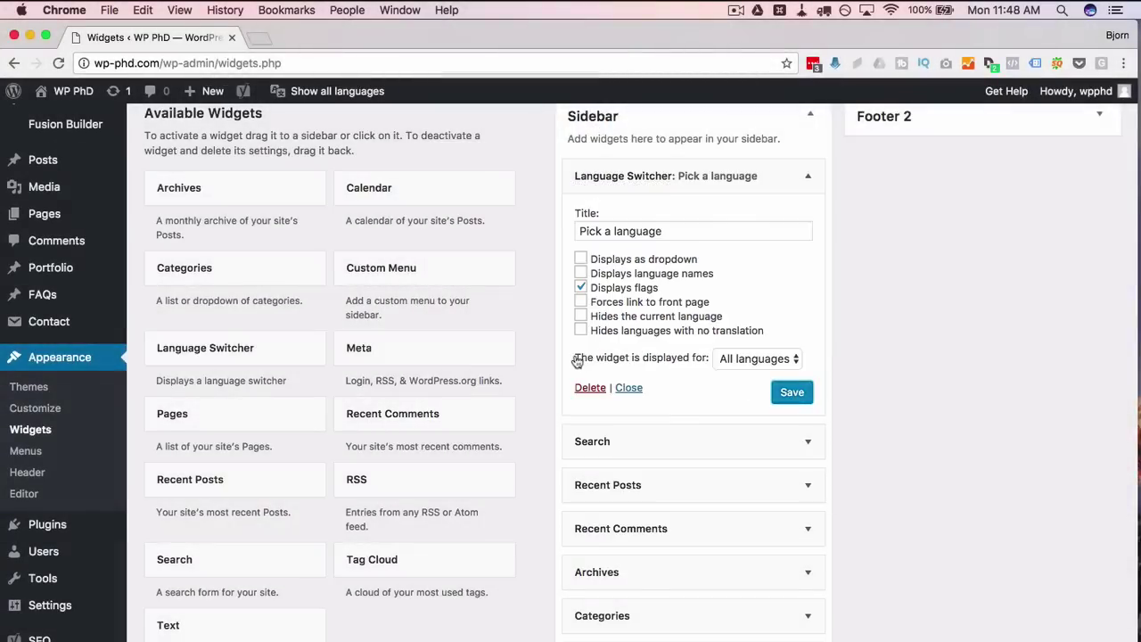
{"action": "left_click_drag", "start_coordinate": [576, 358], "coordinate": [712, 367]}
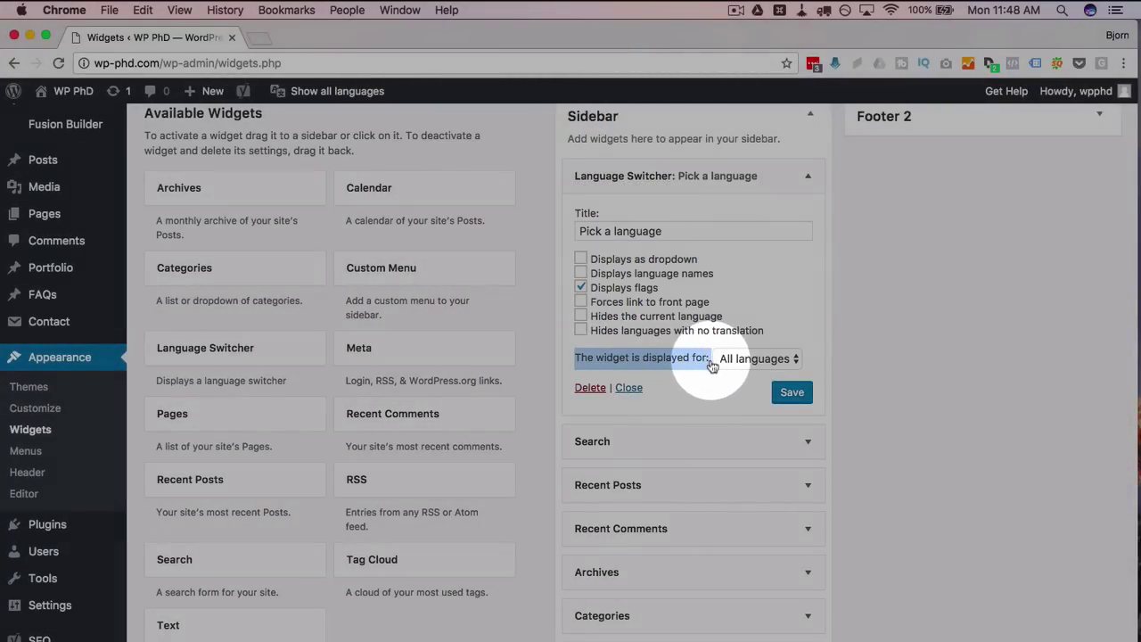
{"action": "left_click", "coordinate": [714, 362]}
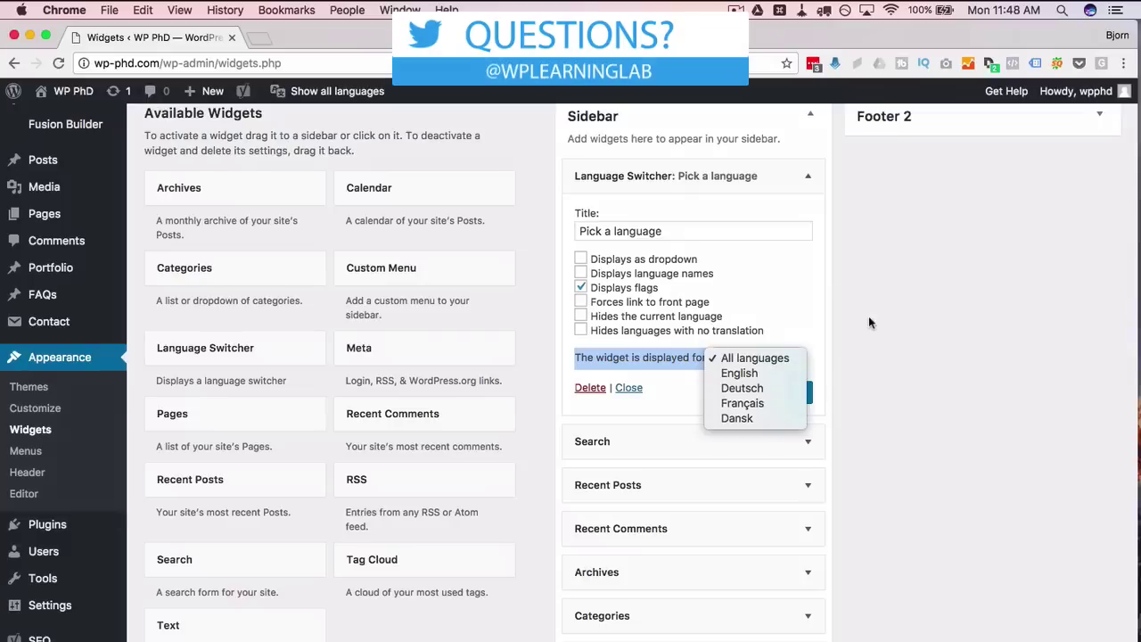
{"action": "left_click", "coordinate": [869, 317]}
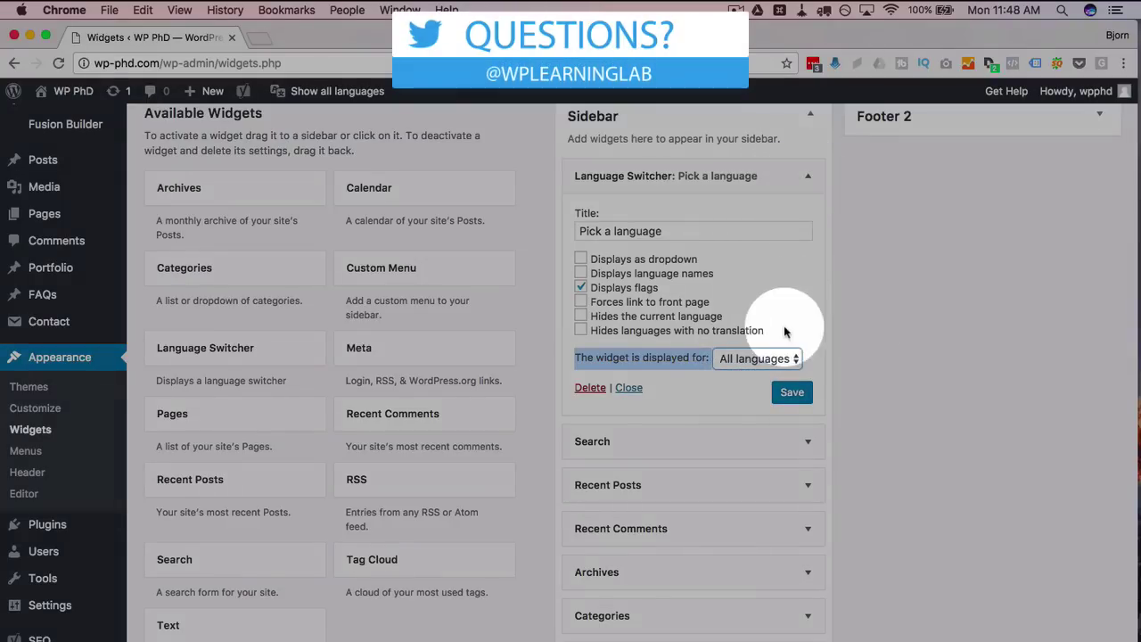
{"action": "left_click", "coordinate": [787, 359]}
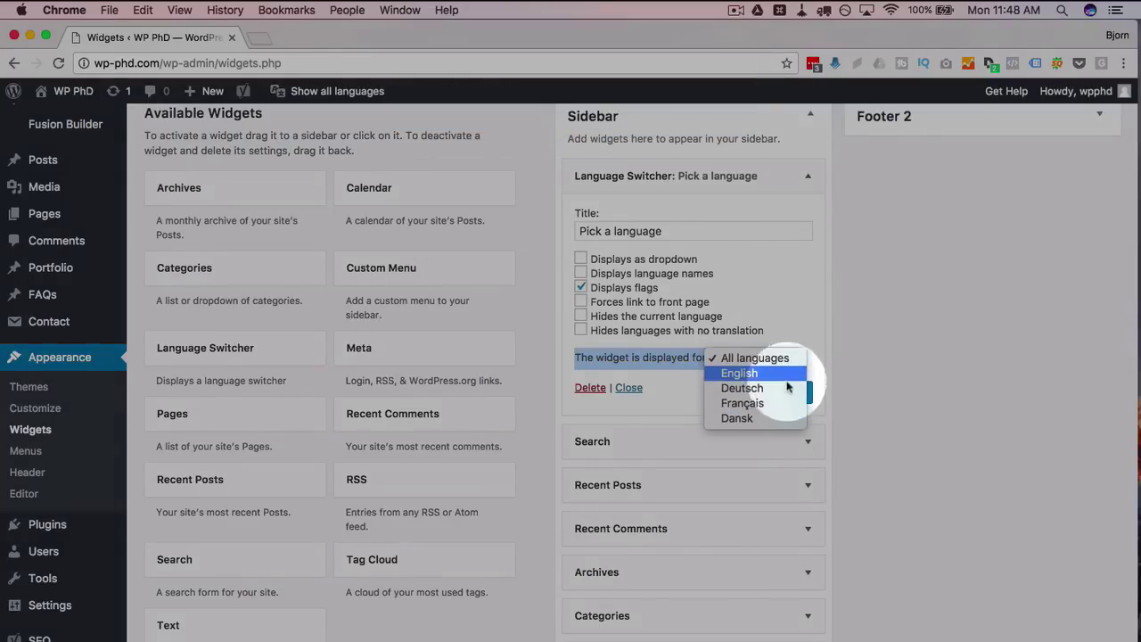
{"action": "left_click_drag", "start_coordinate": [675, 230], "coordinate": [586, 234]}
{"action": "left_click_drag", "start_coordinate": [478, 243], "coordinate": [456, 246]}
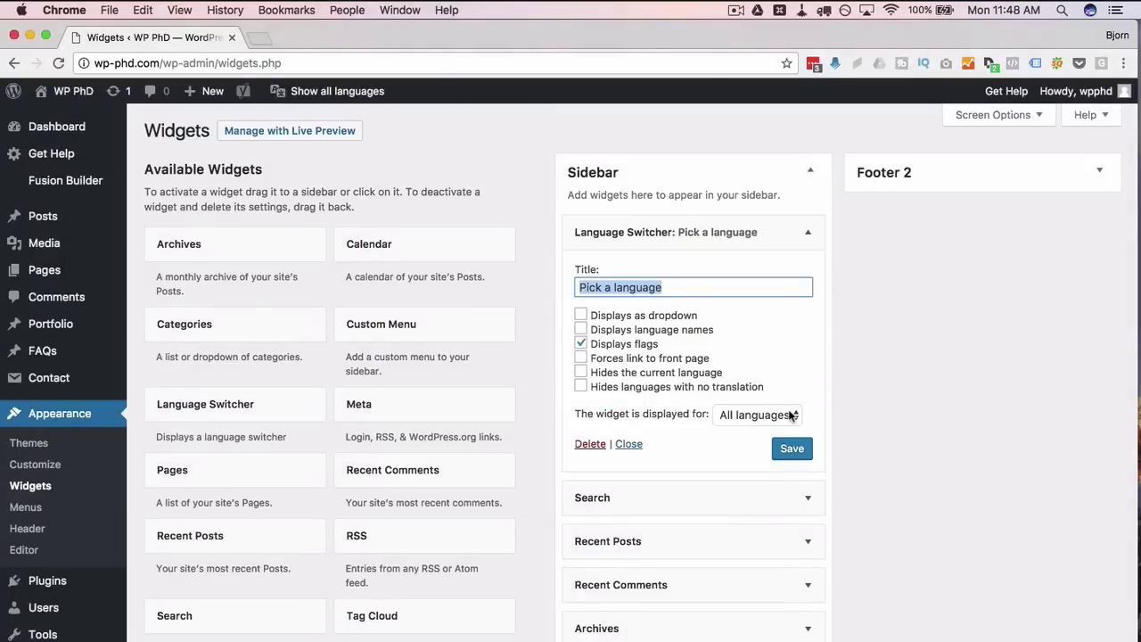
Open Polylang's Strings translations and examine the SEO title strings with their fields for each language
{"action": "scroll", "coordinate": [267, 517], "scroll_direction": "down", "scroll_amount": 3}
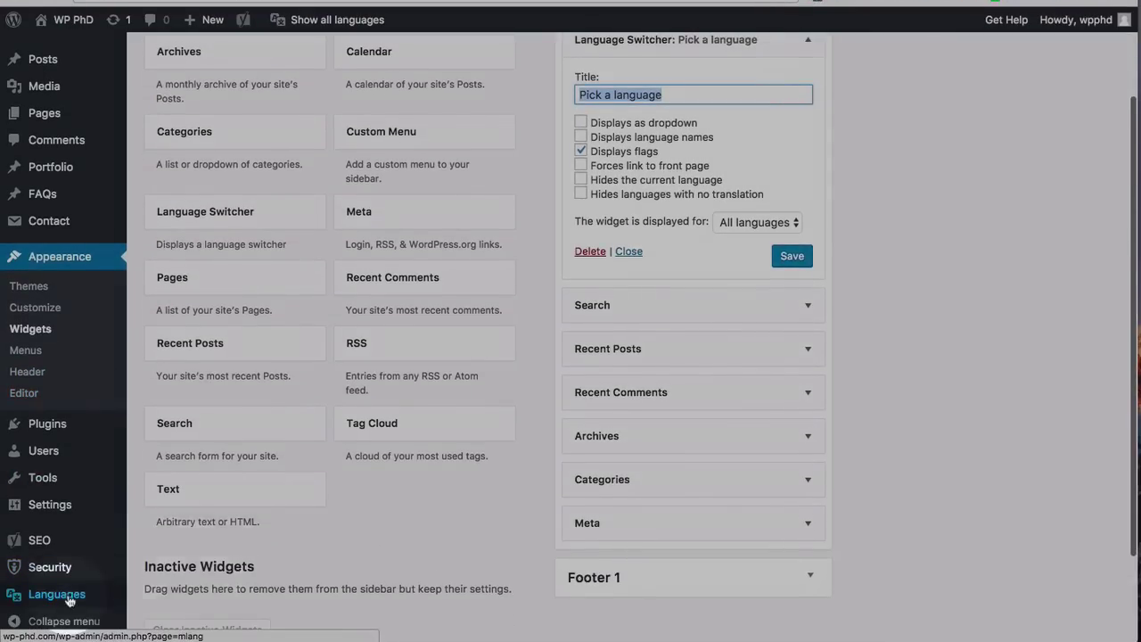
{"action": "mouse_move", "coordinate": [70, 600]}
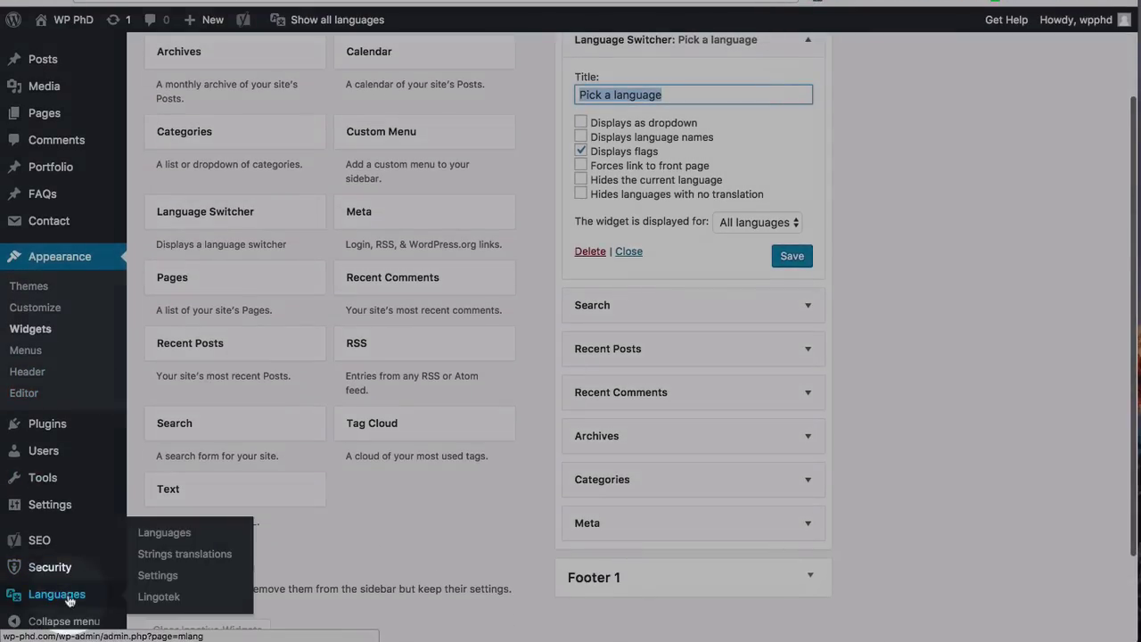
{"action": "left_click", "coordinate": [227, 554]}
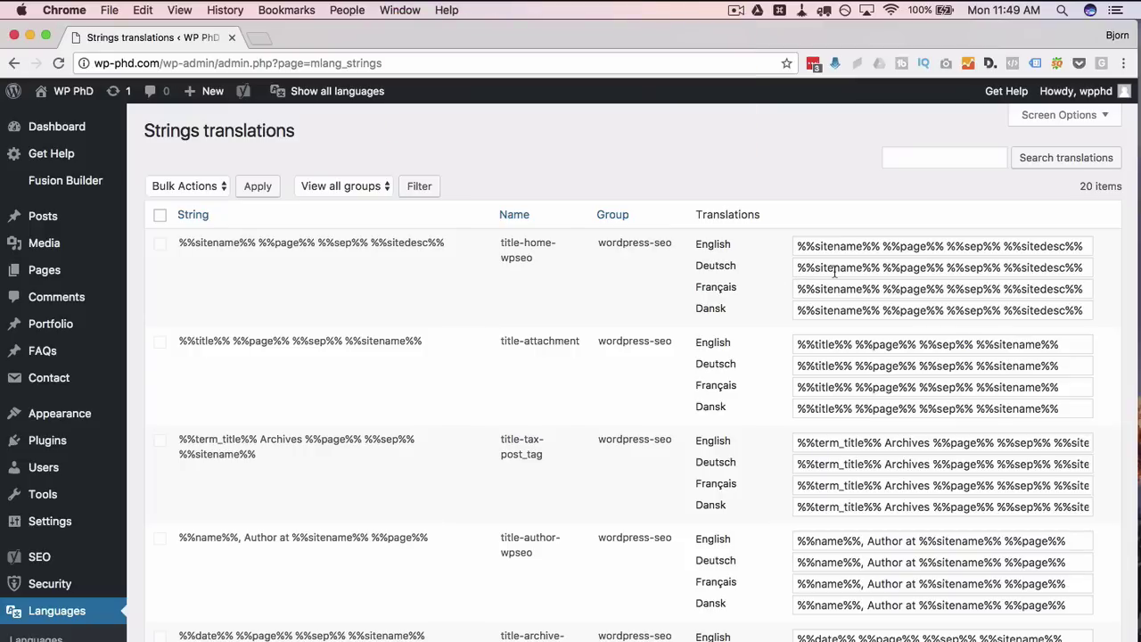
{"action": "left_click_drag", "start_coordinate": [455, 243], "coordinate": [175, 246]}
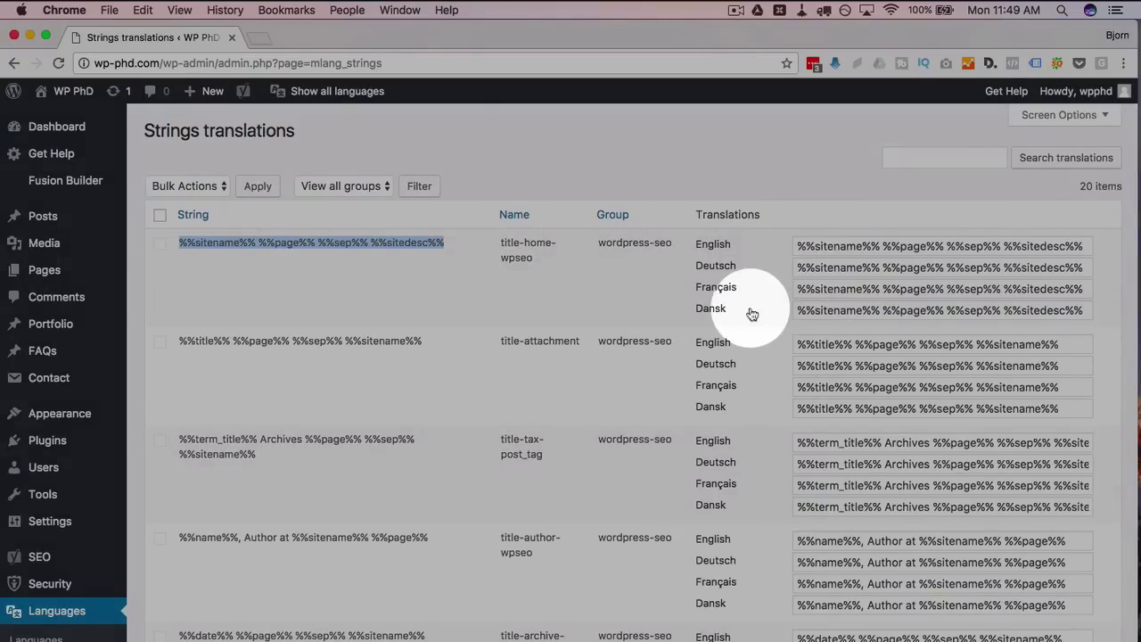
{"action": "scroll", "coordinate": [752, 313], "scroll_direction": "down", "scroll_amount": 5}
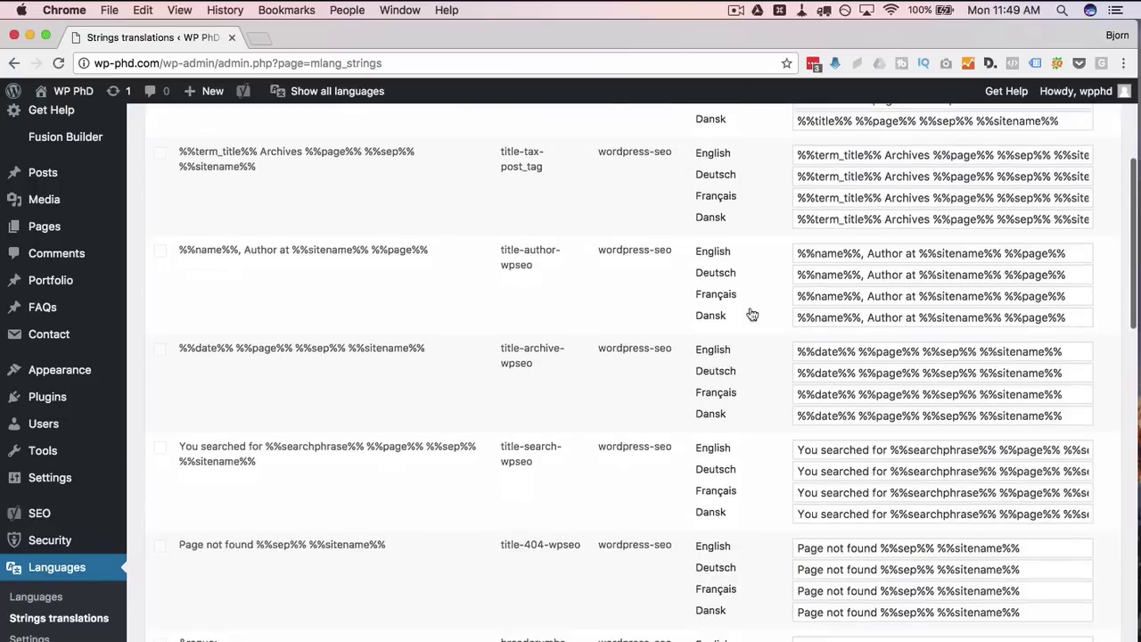
{"action": "scroll", "coordinate": [752, 314], "scroll_direction": "up", "scroll_amount": 5}
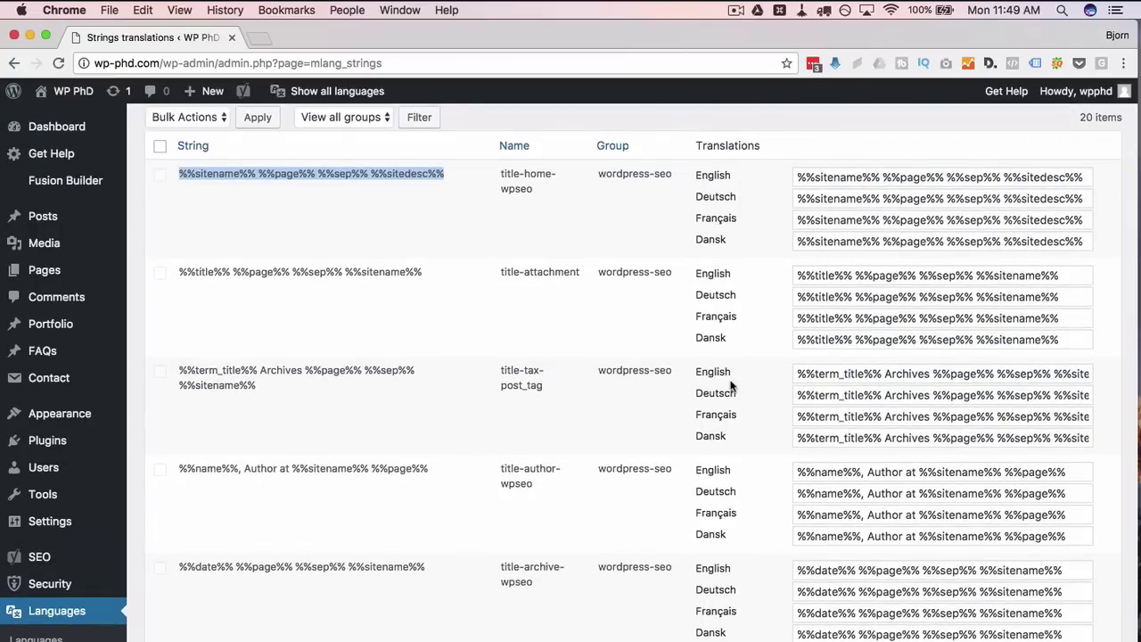
{"action": "scroll", "coordinate": [730, 384], "scroll_direction": "down", "scroll_amount": 5}
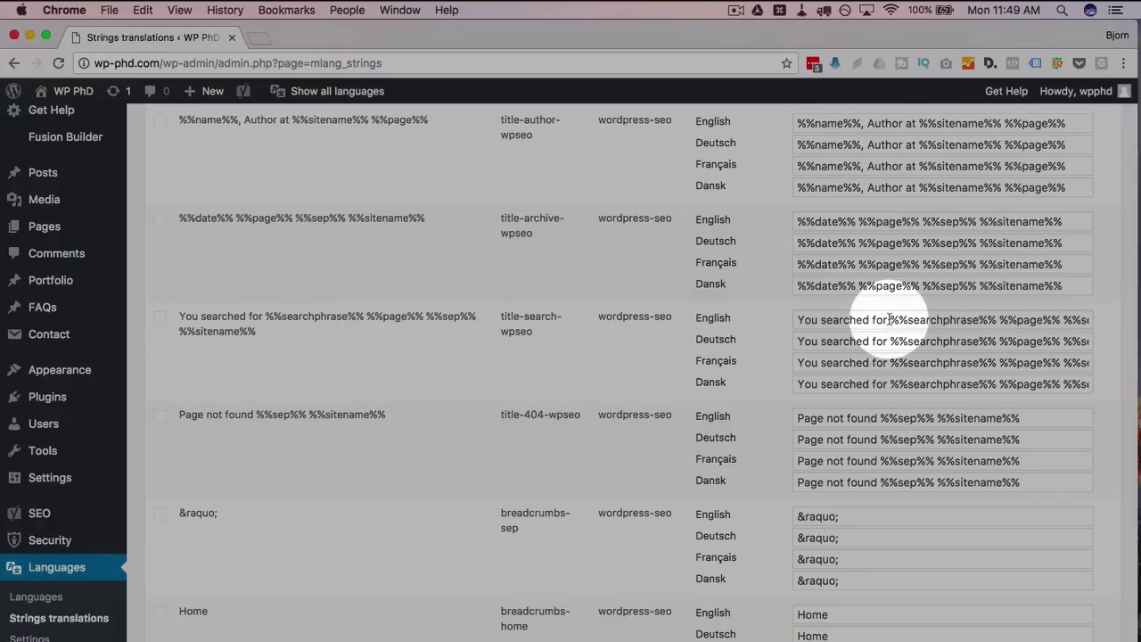
Examine the translatable "You searched for" wording in the search title string, and review the remaining strings through to the widget titles
{"action": "double_click", "coordinate": [880, 319]}
{"action": "left_click_drag", "start_coordinate": [825, 319], "coordinate": [777, 319]}
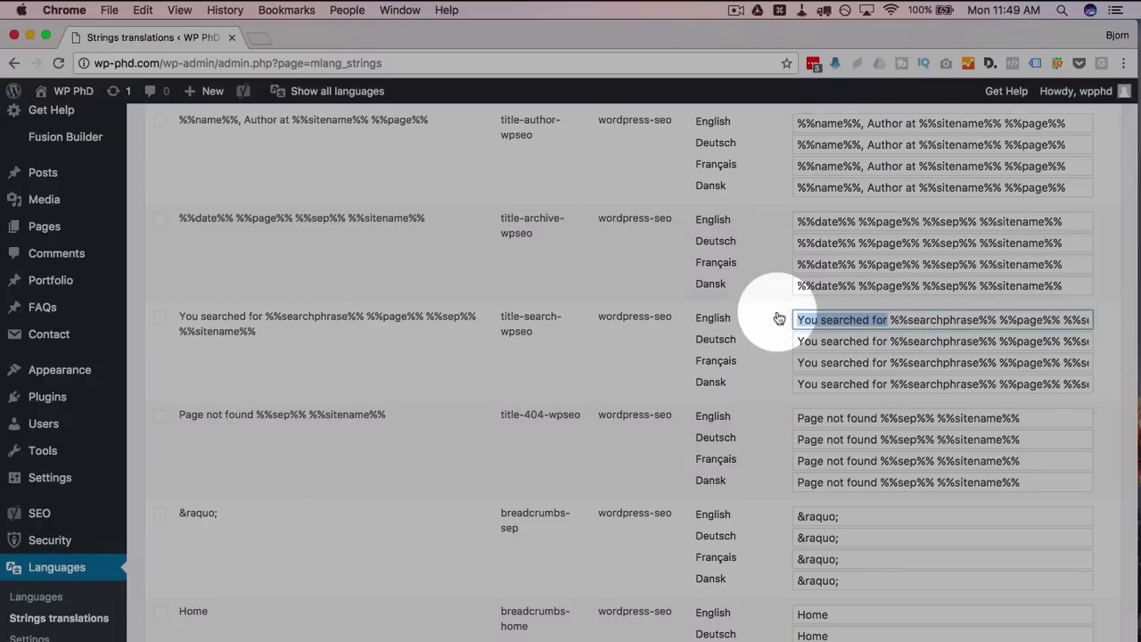
{"action": "left_click_drag", "start_coordinate": [890, 319], "coordinate": [776, 324]}
{"action": "left_click", "coordinate": [883, 323]}
{"action": "left_click_drag", "start_coordinate": [884, 319], "coordinate": [875, 343]}
{"action": "left_click", "coordinate": [765, 395]}
{"action": "scroll", "coordinate": [764, 401], "scroll_direction": "down", "scroll_amount": 3}
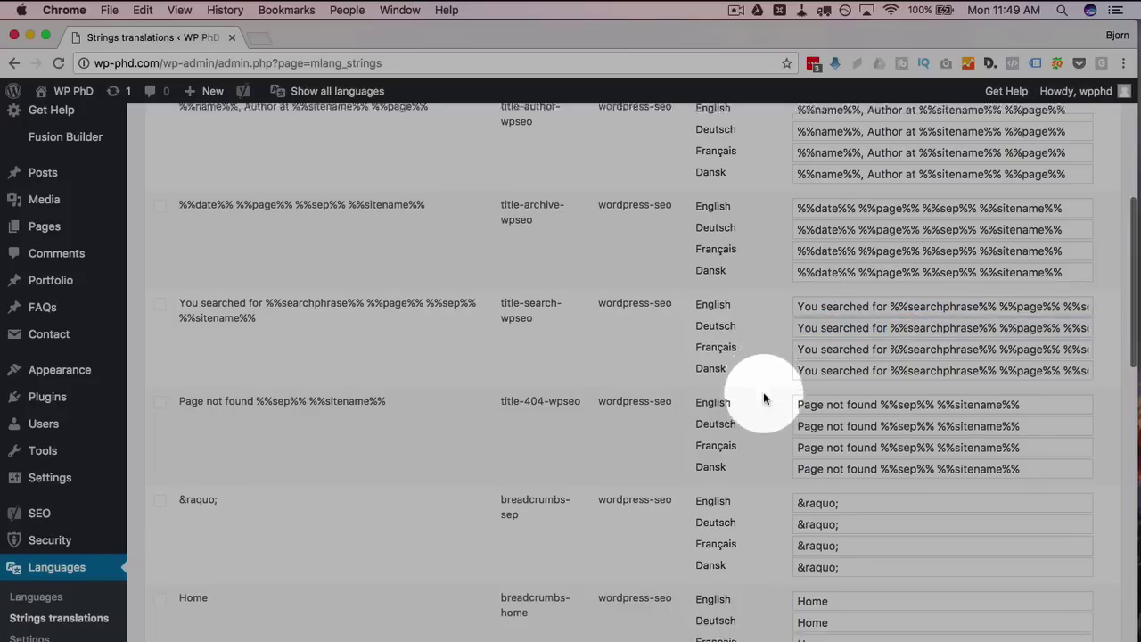
{"action": "scroll", "coordinate": [720, 365], "scroll_direction": "down", "scroll_amount": 2}
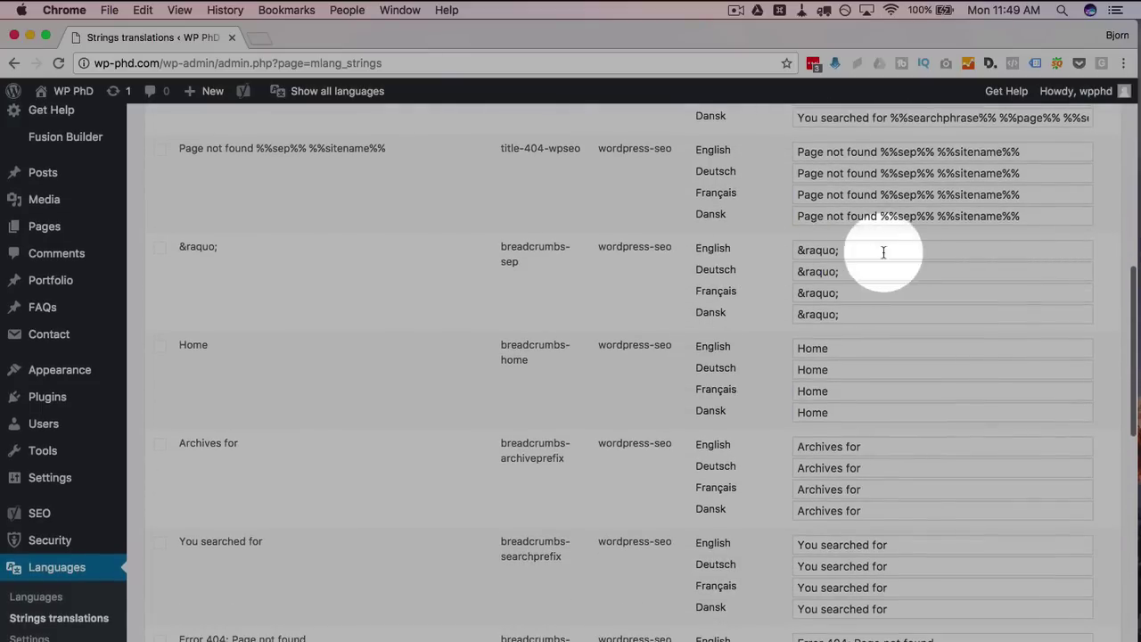
{"action": "scroll", "coordinate": [777, 349], "scroll_direction": "down", "scroll_amount": 2}
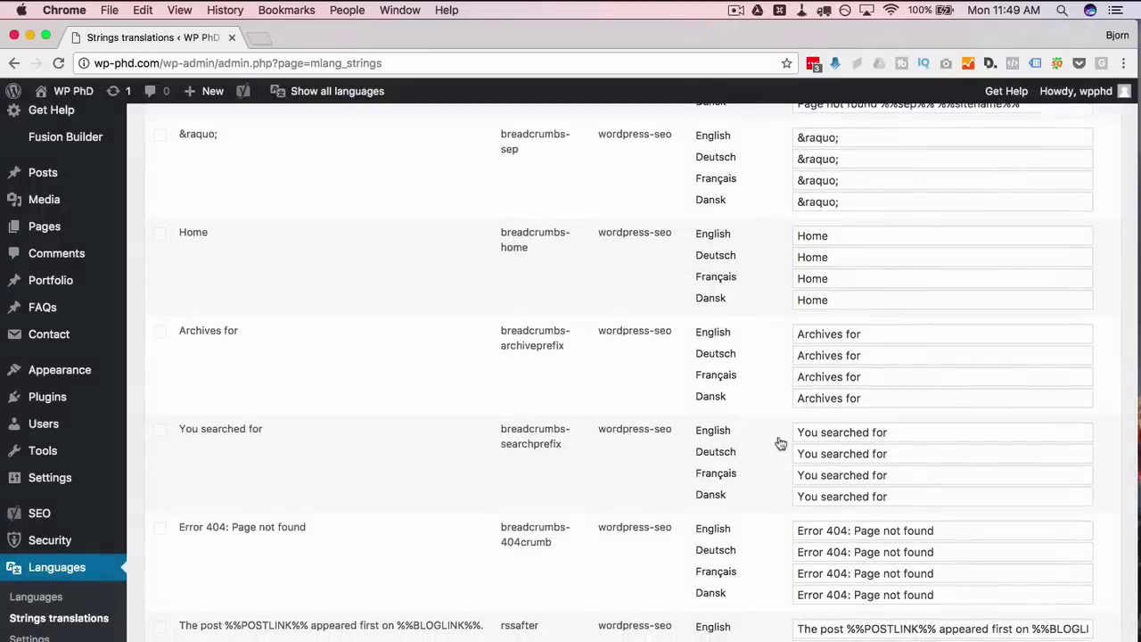
{"action": "scroll", "coordinate": [781, 443], "scroll_direction": "down", "scroll_amount": 3}
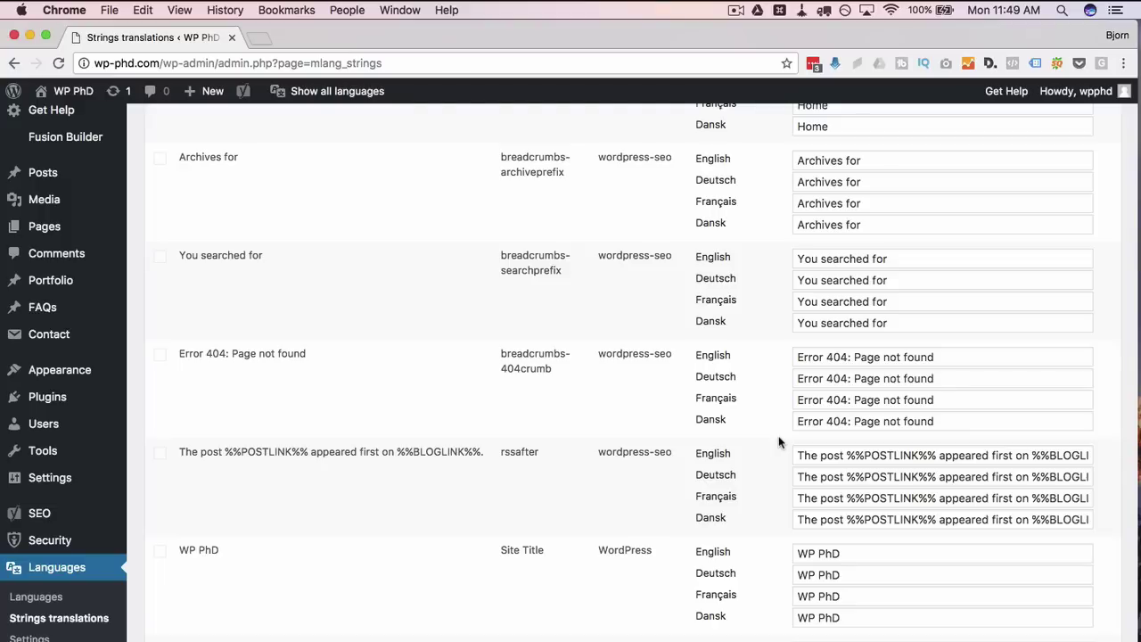
{"action": "scroll", "coordinate": [778, 442], "scroll_direction": "down", "scroll_amount": 10}
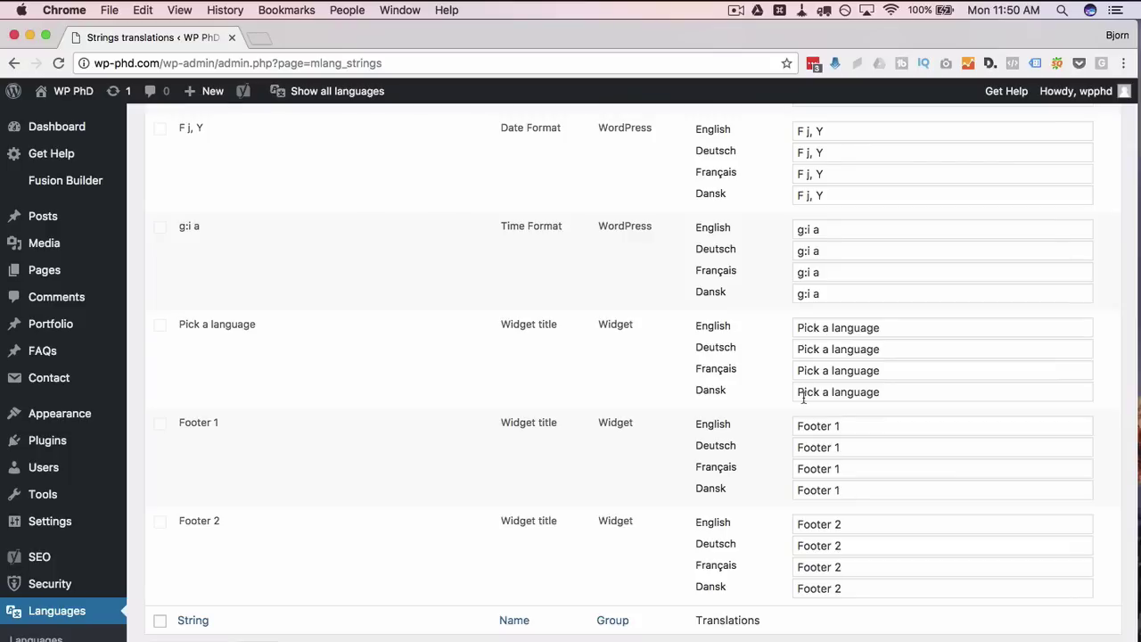
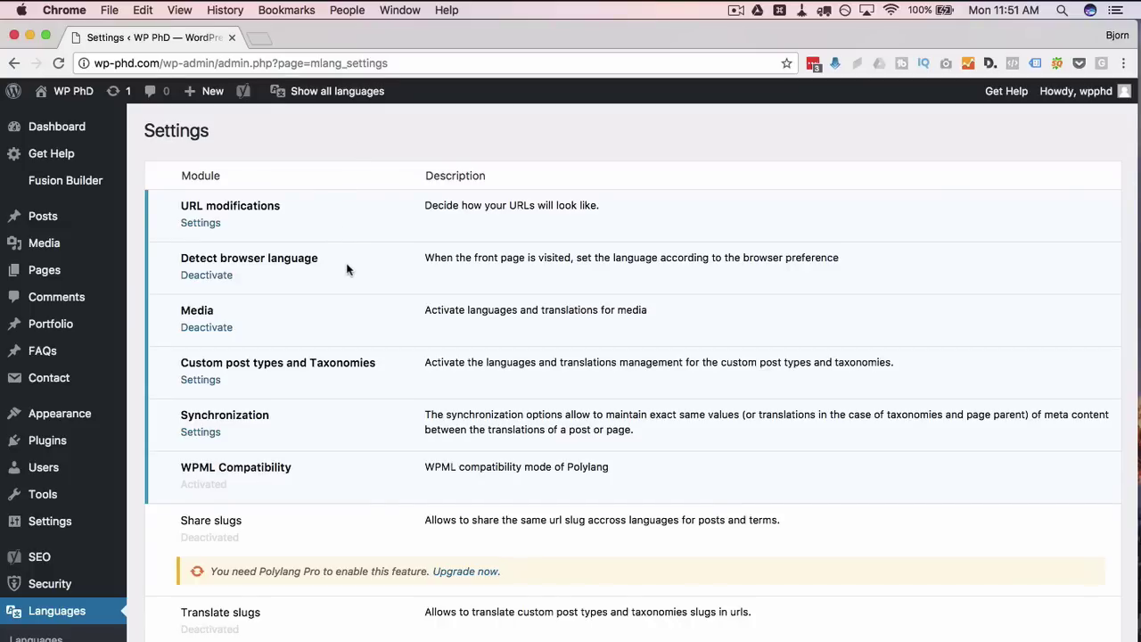
Review the modules in Polylang's settings, including Detect browser language
{"action": "scroll", "coordinate": [348, 269], "scroll_direction": "down", "scroll_amount": 2}
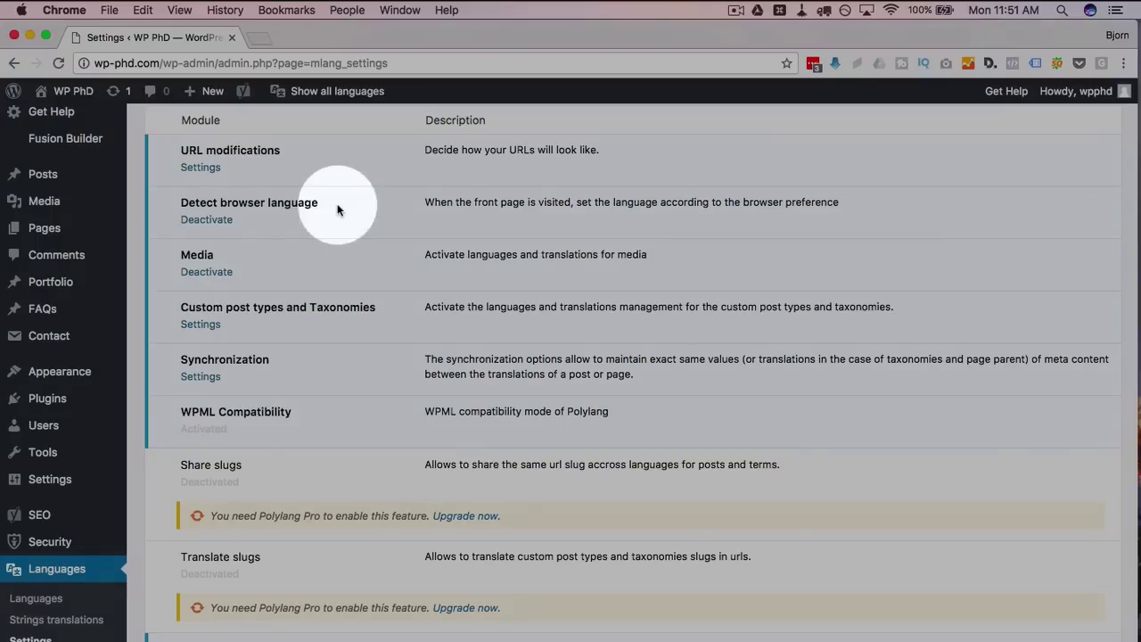
{"action": "left_click_drag", "start_coordinate": [330, 205], "coordinate": [182, 205]}
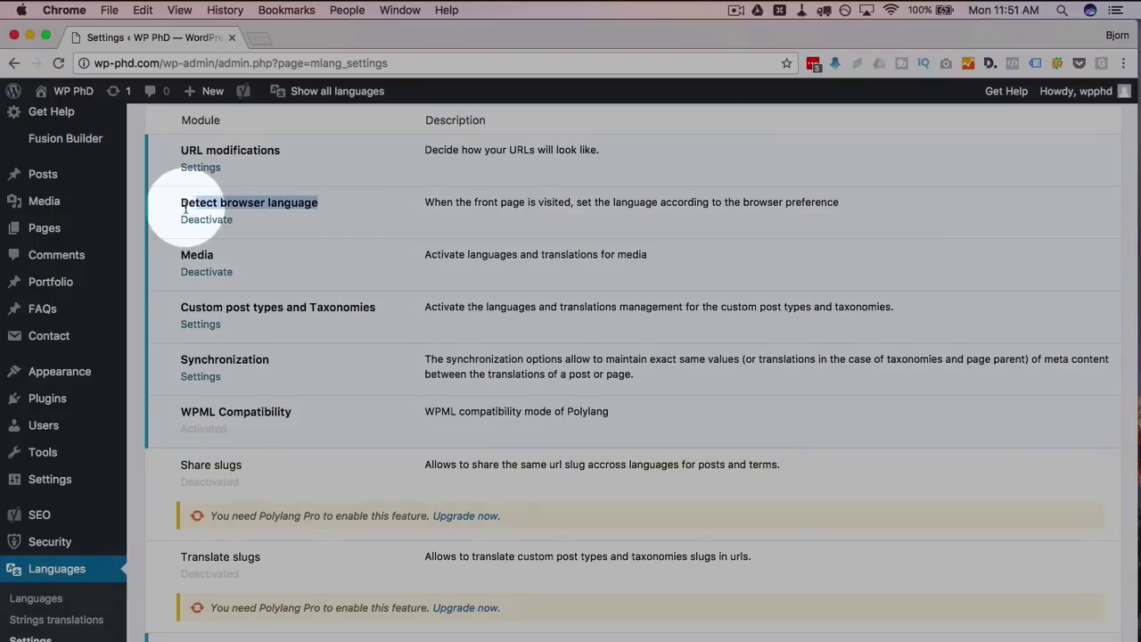
{"action": "left_click", "coordinate": [355, 214]}
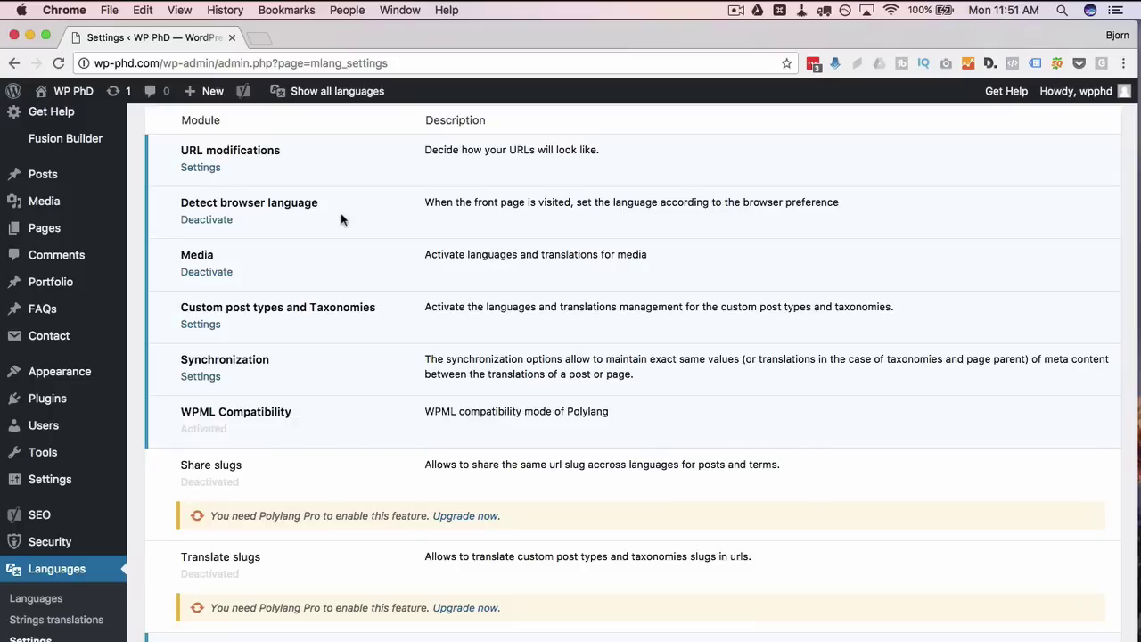
{"action": "scroll", "coordinate": [340, 219], "scroll_direction": "down", "scroll_amount": 2}
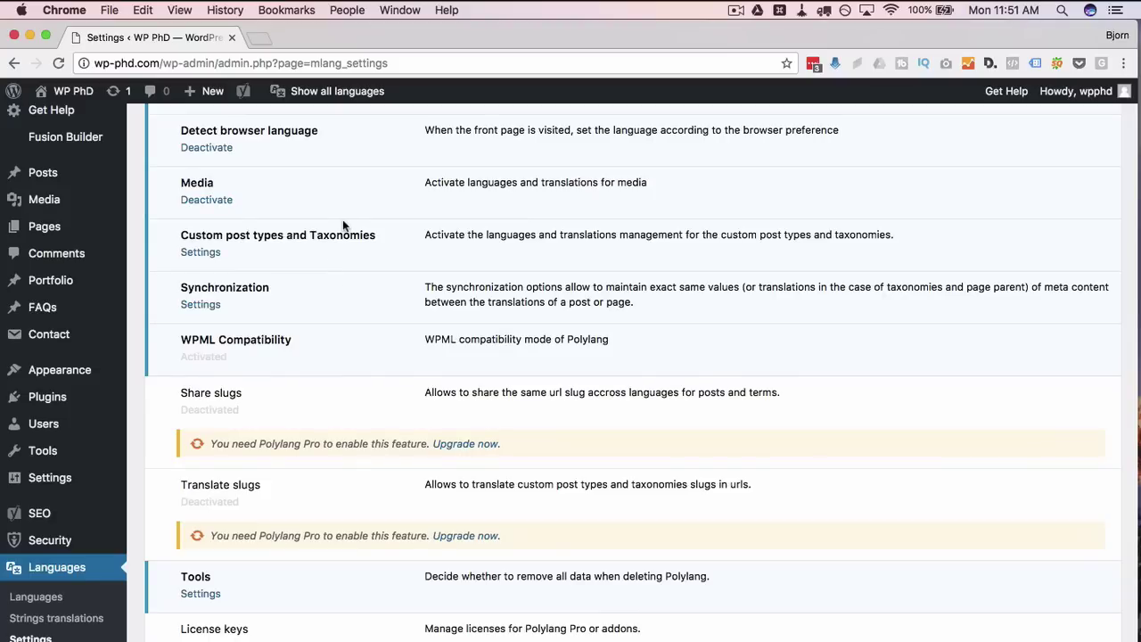
{"action": "scroll", "coordinate": [327, 260], "scroll_direction": "down", "scroll_amount": 1}
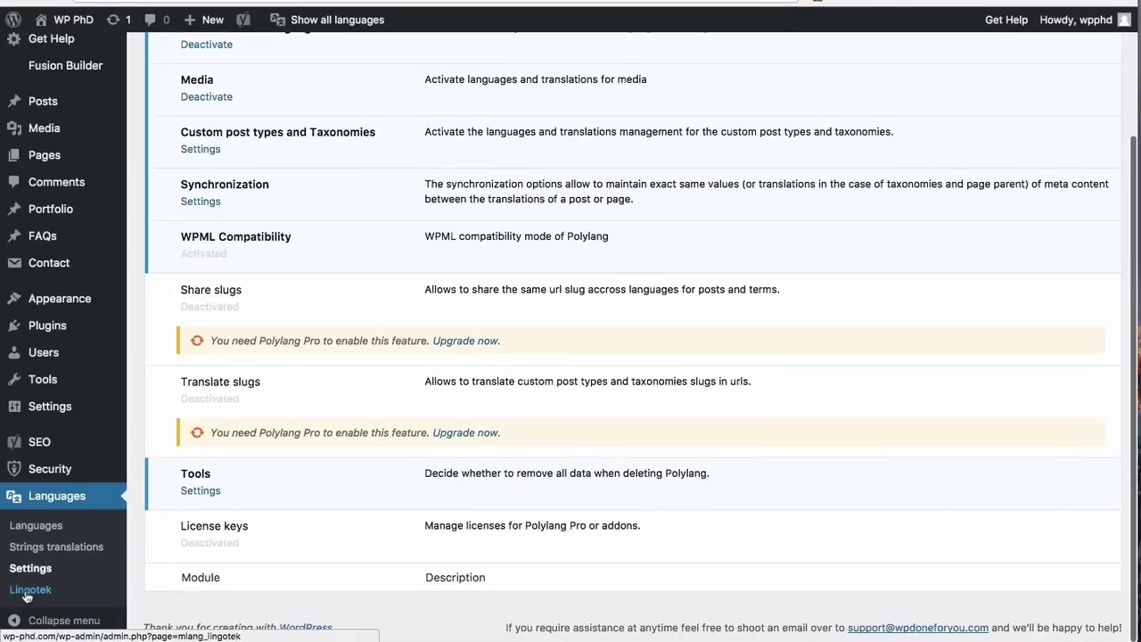
Open Polylang's Lingotek page and review its automatic, managed, professional and extra translation services
{"action": "left_click", "coordinate": [29, 598]}
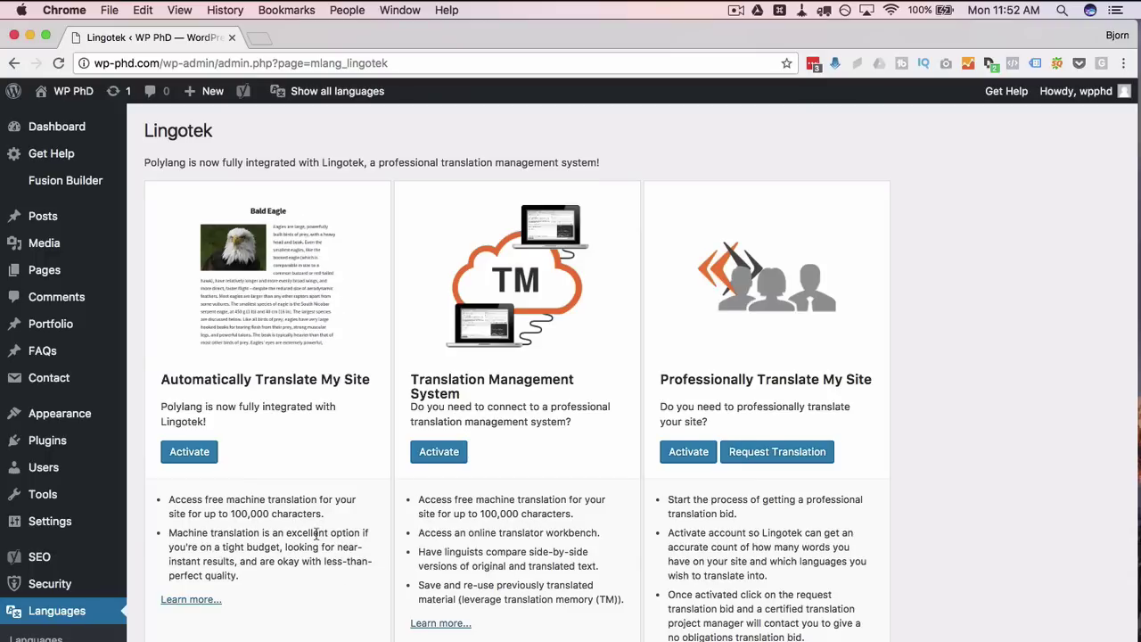
{"action": "scroll", "coordinate": [317, 534], "scroll_direction": "down", "scroll_amount": 2}
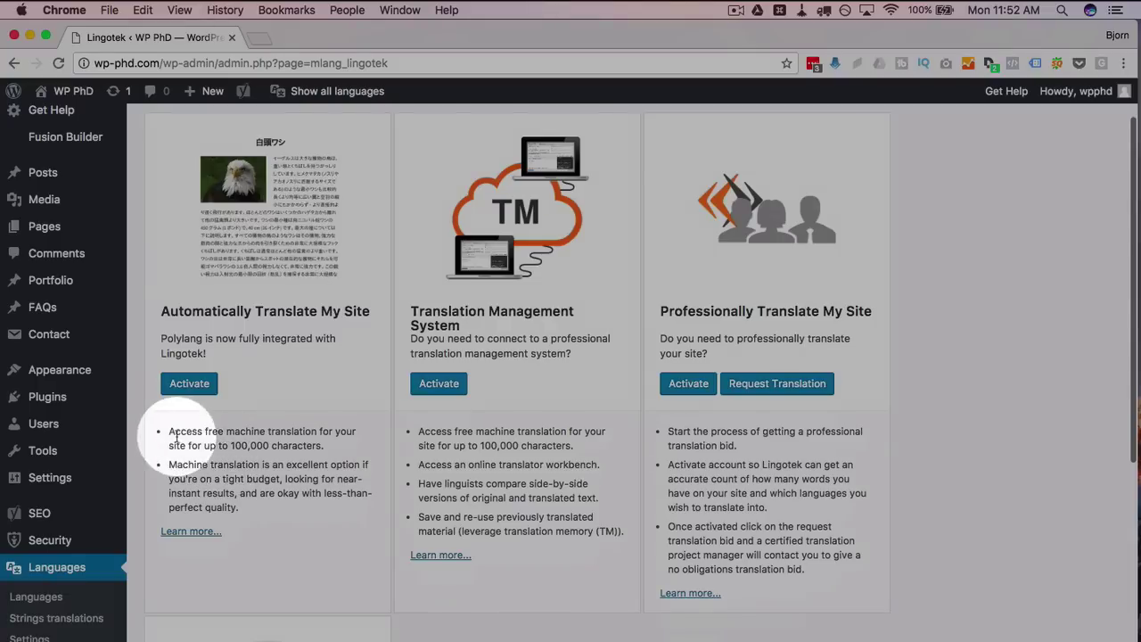
{"action": "left_click_drag", "start_coordinate": [169, 432], "coordinate": [327, 445]}
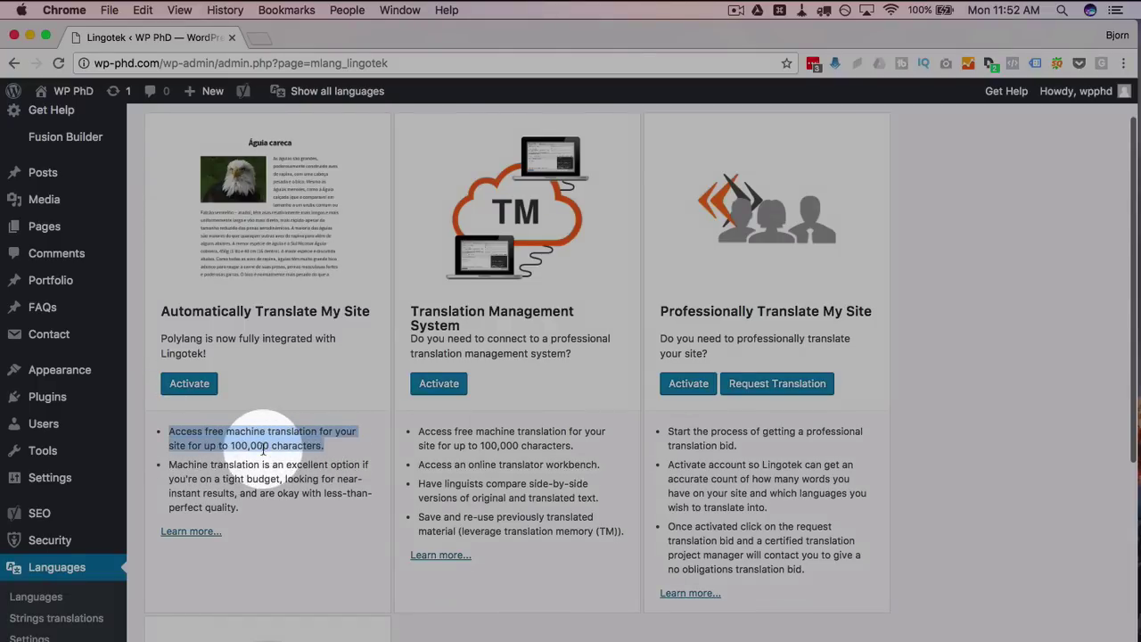
{"action": "left_click_drag", "start_coordinate": [468, 446], "coordinate": [522, 446]}
{"action": "scroll", "coordinate": [459, 468], "scroll_direction": "down", "scroll_amount": 4}
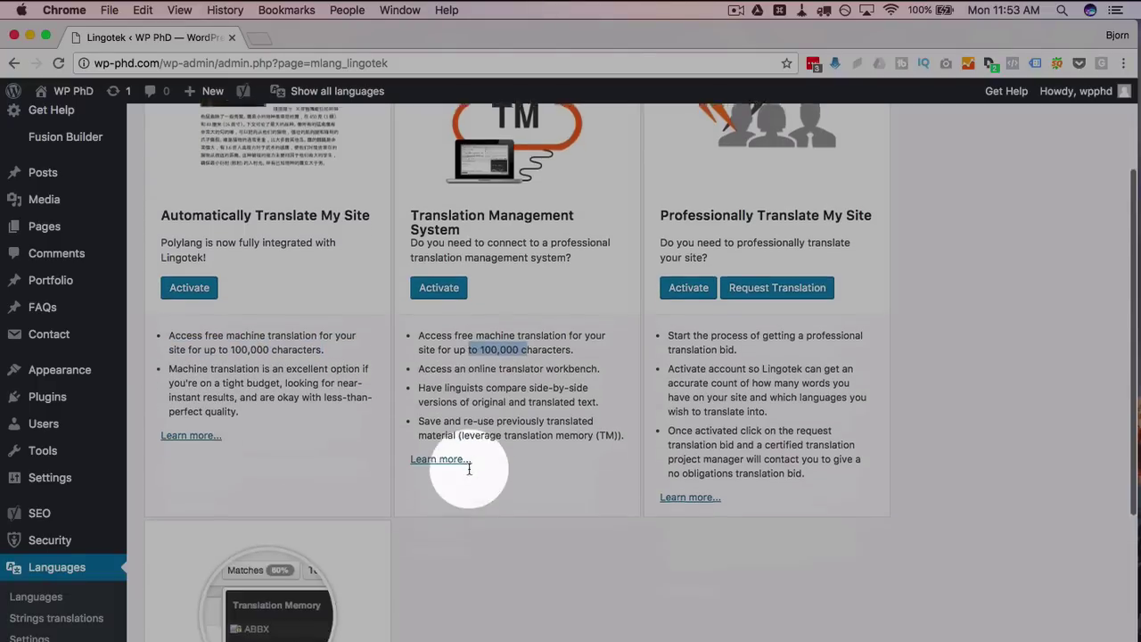
{"action": "left_click_drag", "start_coordinate": [738, 289], "coordinate": [678, 275]}
{"action": "scroll", "coordinate": [538, 344], "scroll_direction": "down", "scroll_amount": 5}
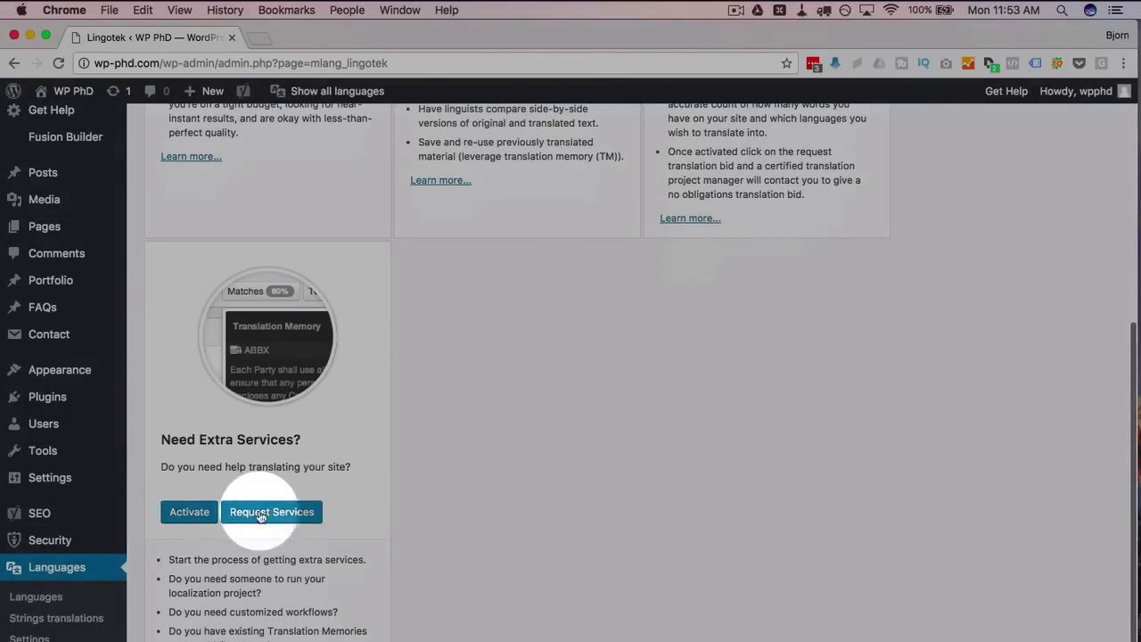
{"action": "scroll", "coordinate": [242, 607], "scroll_direction": "down", "scroll_amount": 1}
{"action": "scroll", "coordinate": [463, 588], "scroll_direction": "up", "scroll_amount": 6}
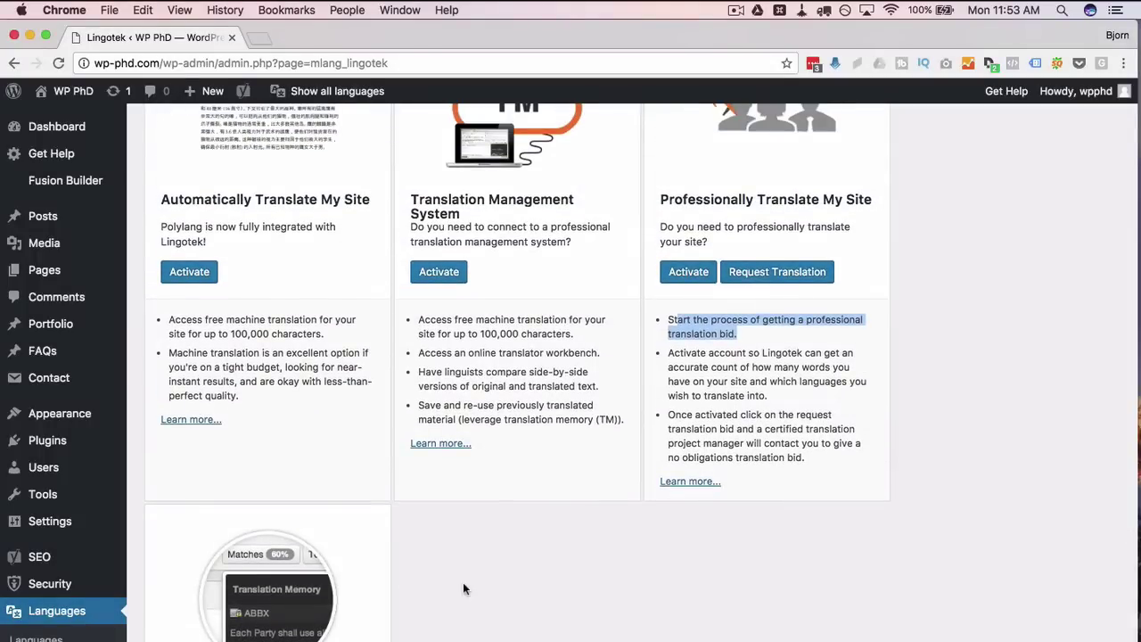
{"action": "scroll", "coordinate": [463, 582], "scroll_direction": "up", "scroll_amount": 3}
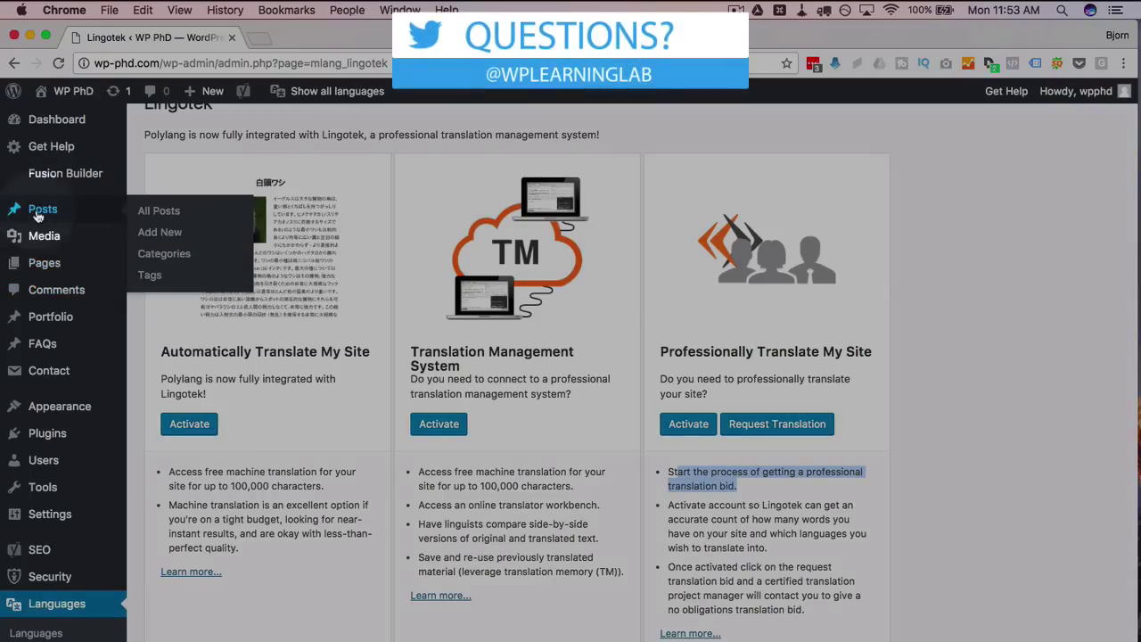
Open the list of all posts and examine the flag columns for each post's translation status
{"action": "left_click", "coordinate": [39, 216]}
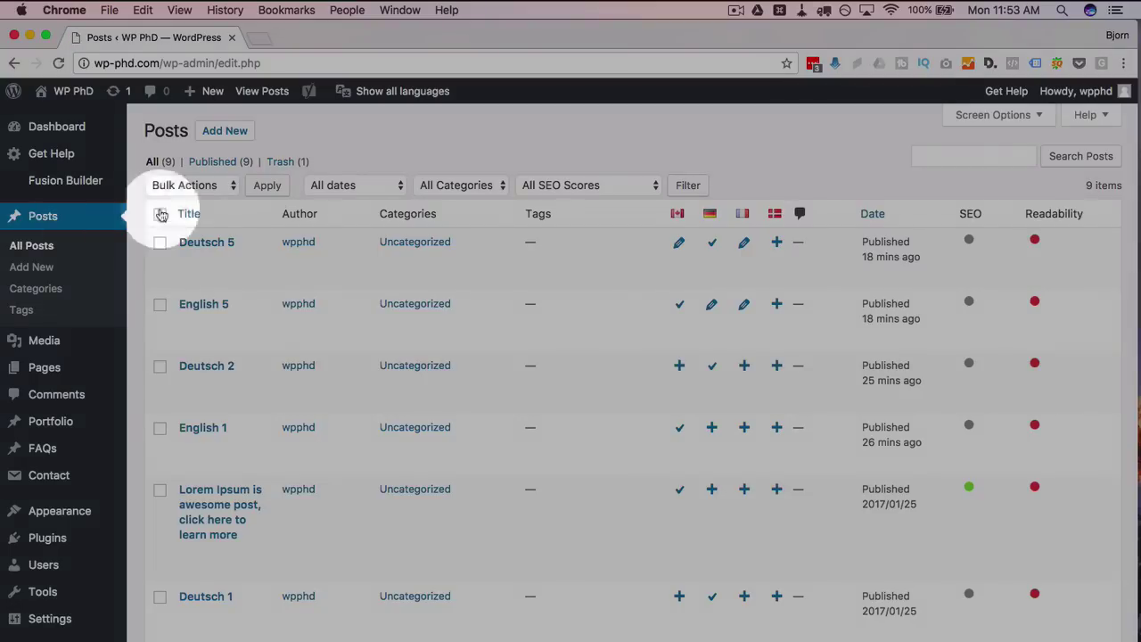
{"action": "scroll", "coordinate": [534, 265], "scroll_direction": "down", "scroll_amount": 2}
{"action": "scroll", "coordinate": [535, 265], "scroll_direction": "up", "scroll_amount": 1}
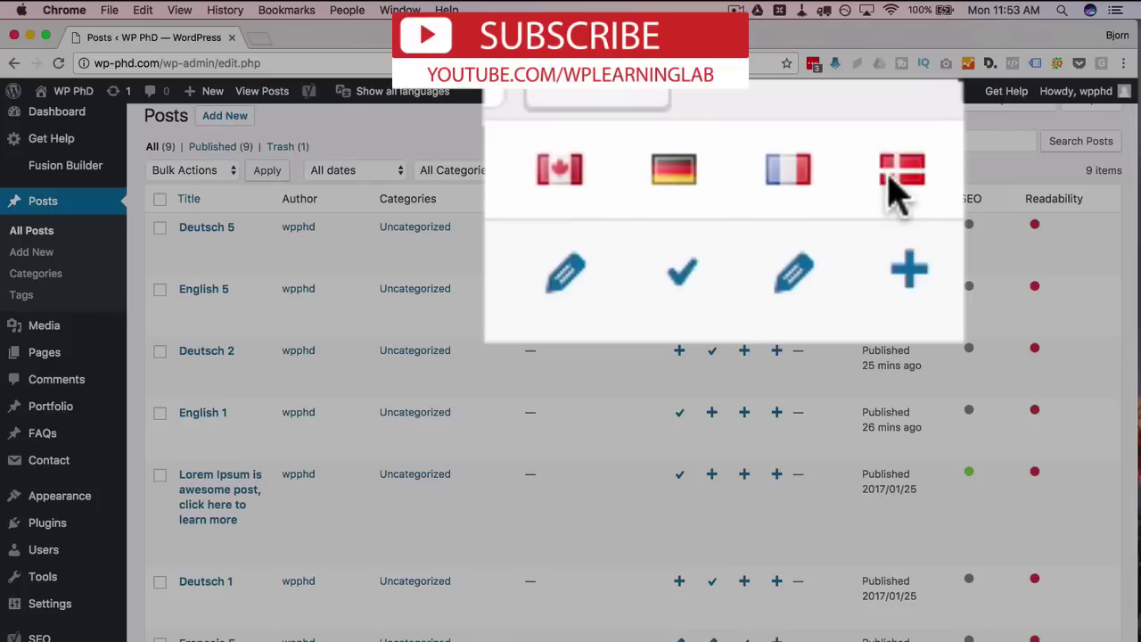
Create a Danish translation of the English 5 post from the posts list, title it Dansk 5 and publish it
{"action": "scroll", "coordinate": [504, 285], "scroll_direction": "down", "scroll_amount": 1}
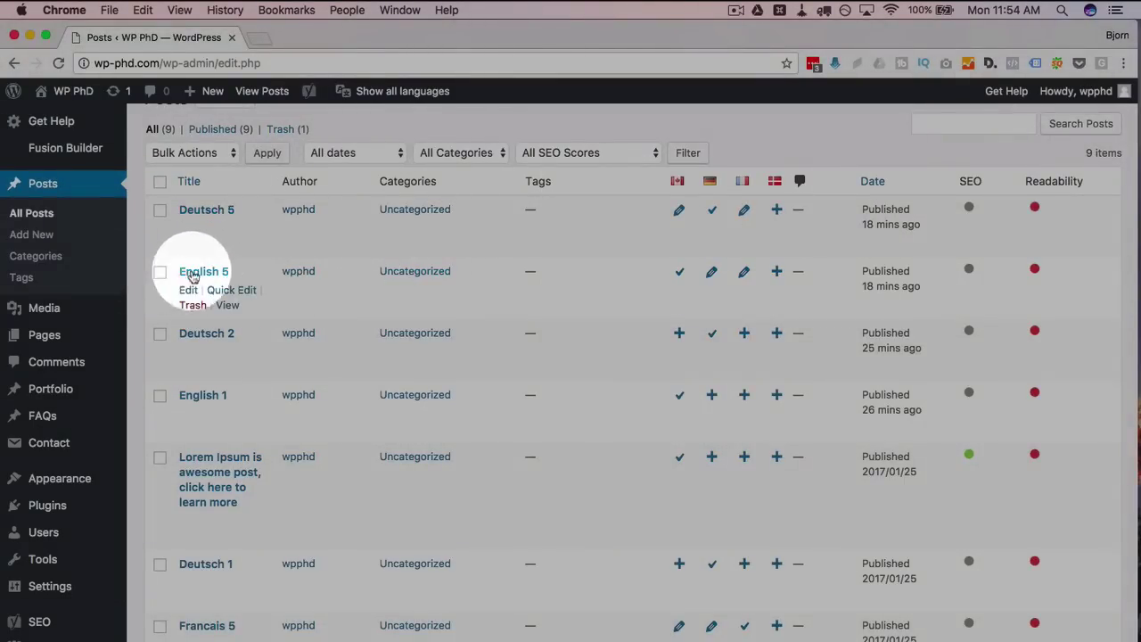
{"action": "scroll", "coordinate": [277, 530], "scroll_direction": "down", "scroll_amount": 2}
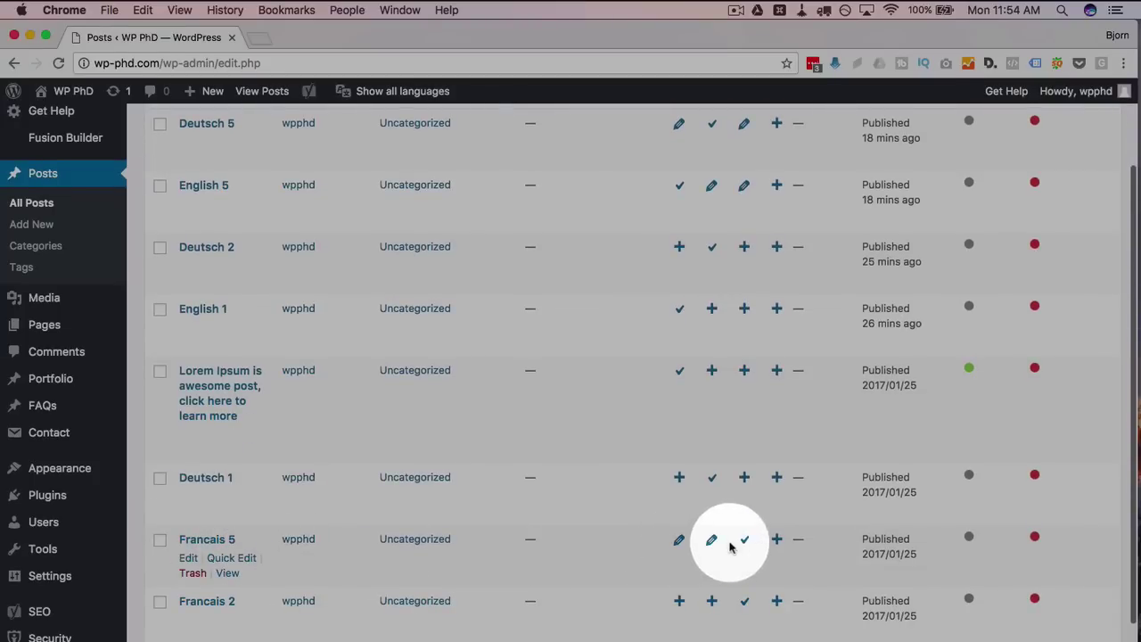
{"action": "scroll", "coordinate": [746, 496], "scroll_direction": "up", "scroll_amount": 2}
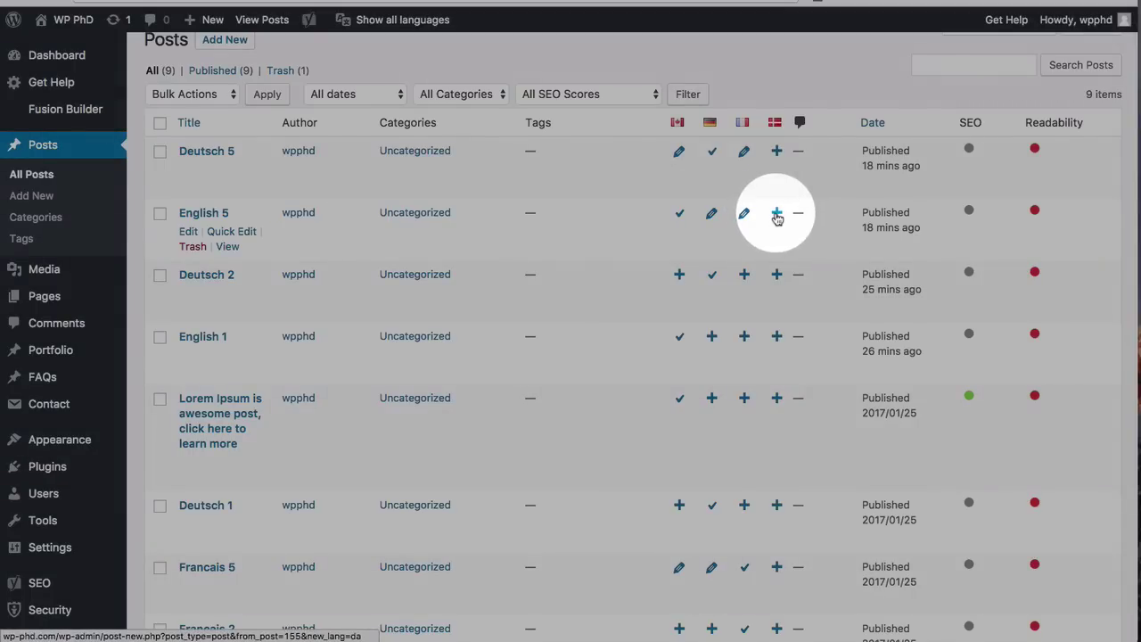
{"action": "left_click", "coordinate": [777, 216]}
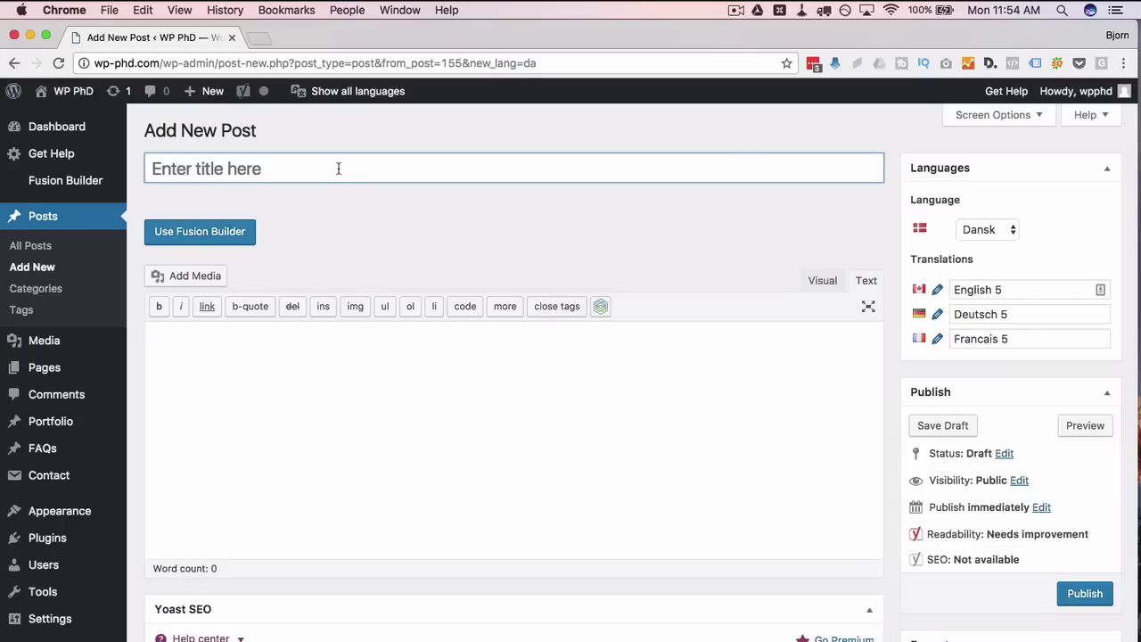
{"action": "type", "text": "Dansk "}
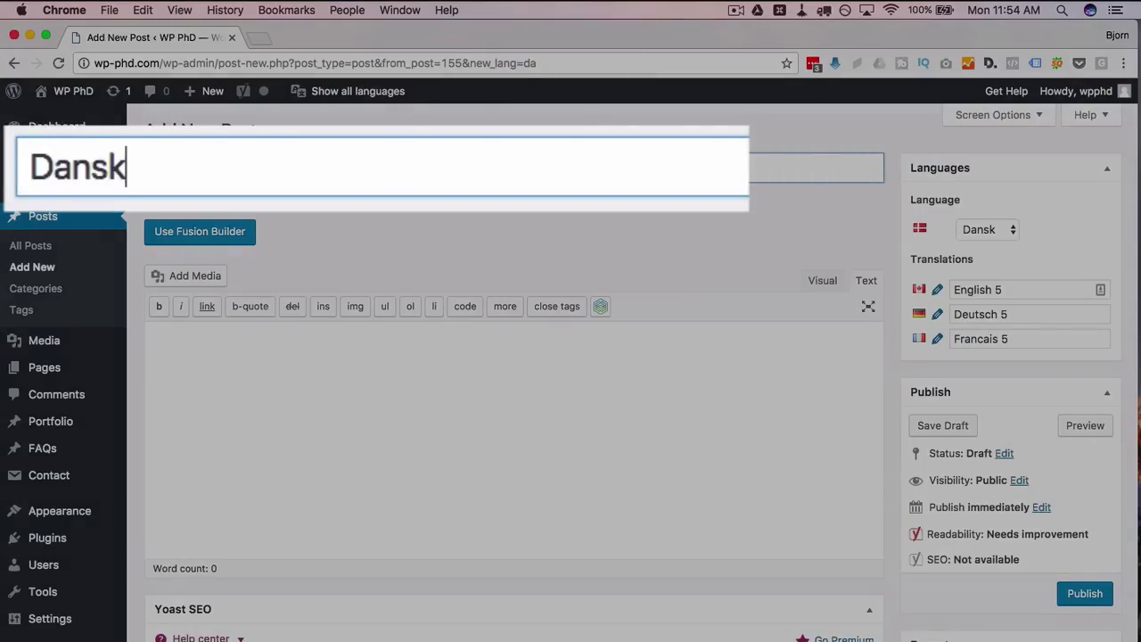
{"action": "type", "text": "5"}
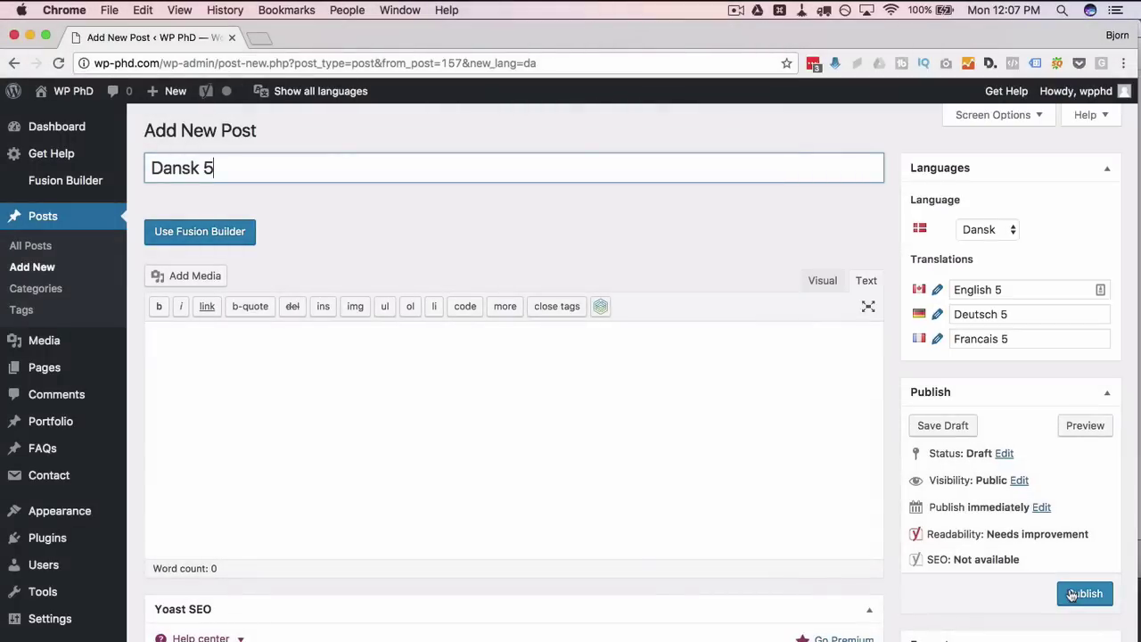
{"action": "left_click", "coordinate": [1084, 593]}
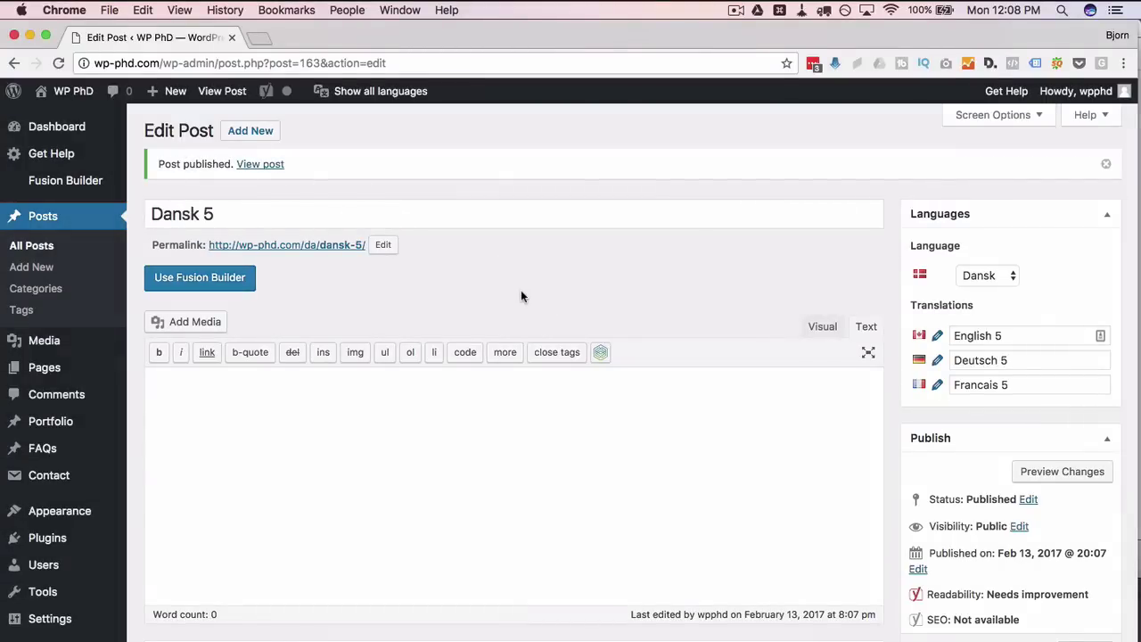
Review the available languages and the linked translations of the Dansk 5 post, keeping Dansk as its language
{"action": "scroll", "coordinate": [903, 268], "scroll_direction": "down", "scroll_amount": 2}
{"action": "left_click", "coordinate": [1008, 214]}
{"action": "left_click", "coordinate": [873, 232]}
{"action": "scroll", "coordinate": [874, 232], "scroll_direction": "up", "scroll_amount": 1}
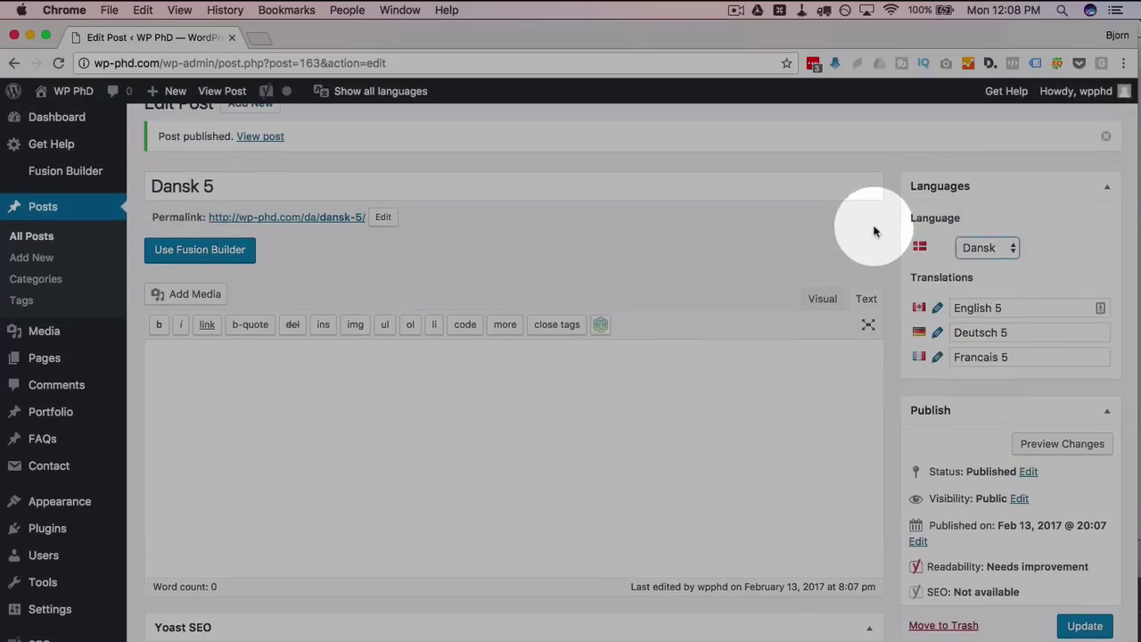
{"action": "left_click", "coordinate": [997, 247]}
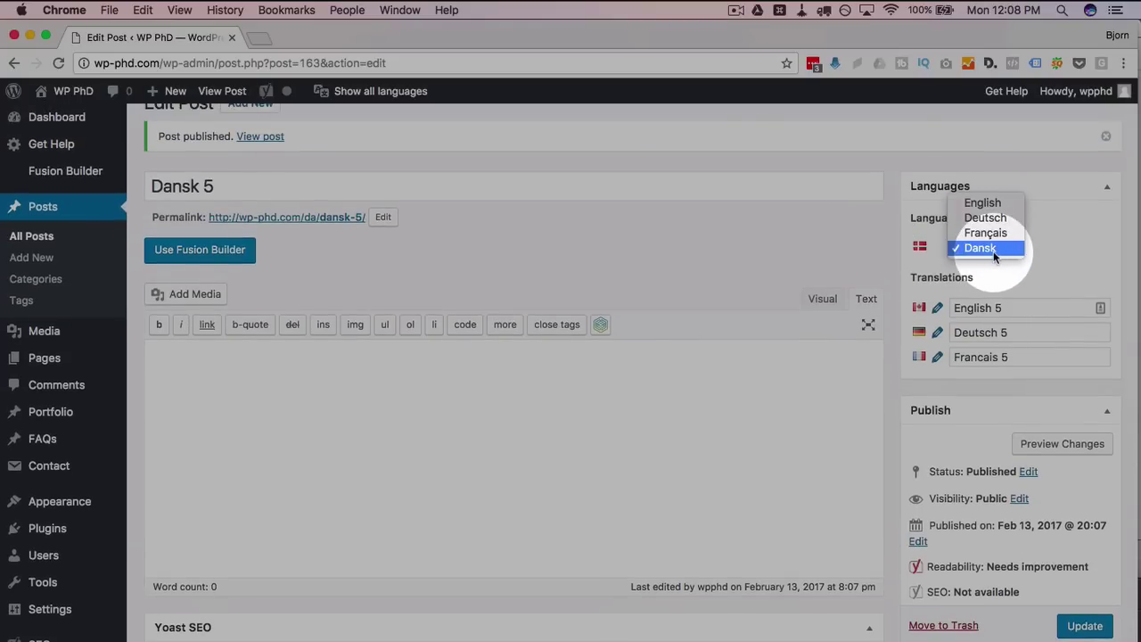
{"action": "left_click", "coordinate": [986, 249]}
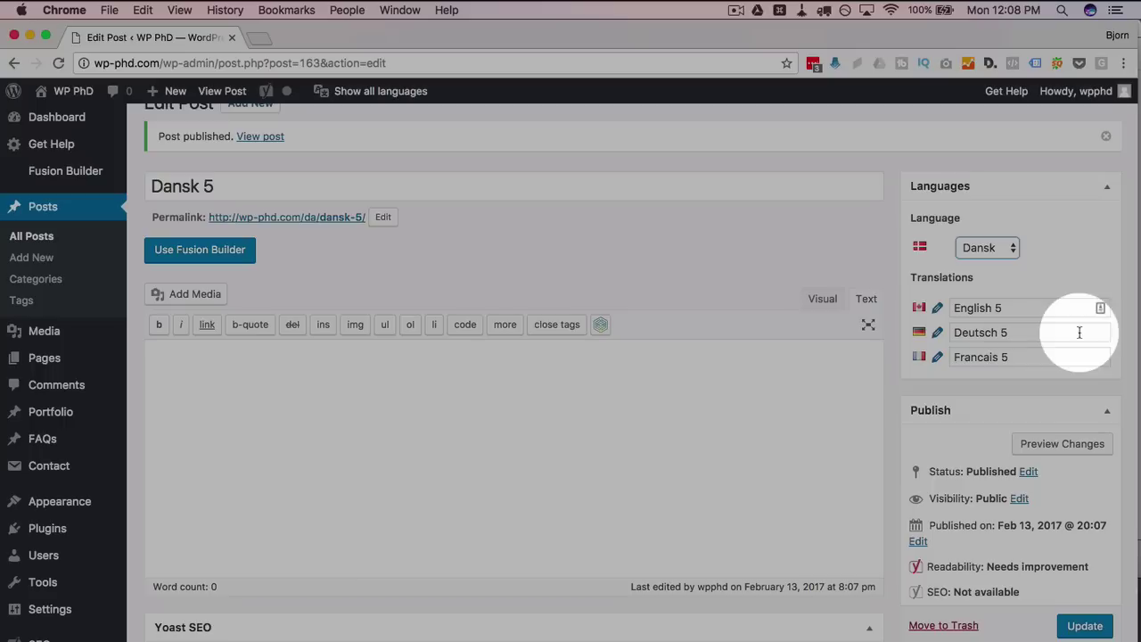
Add short body text naming the language to the linked English 5 post and "Deutsch language" to Deutsch 5, updating both
{"action": "left_click", "coordinate": [938, 309]}
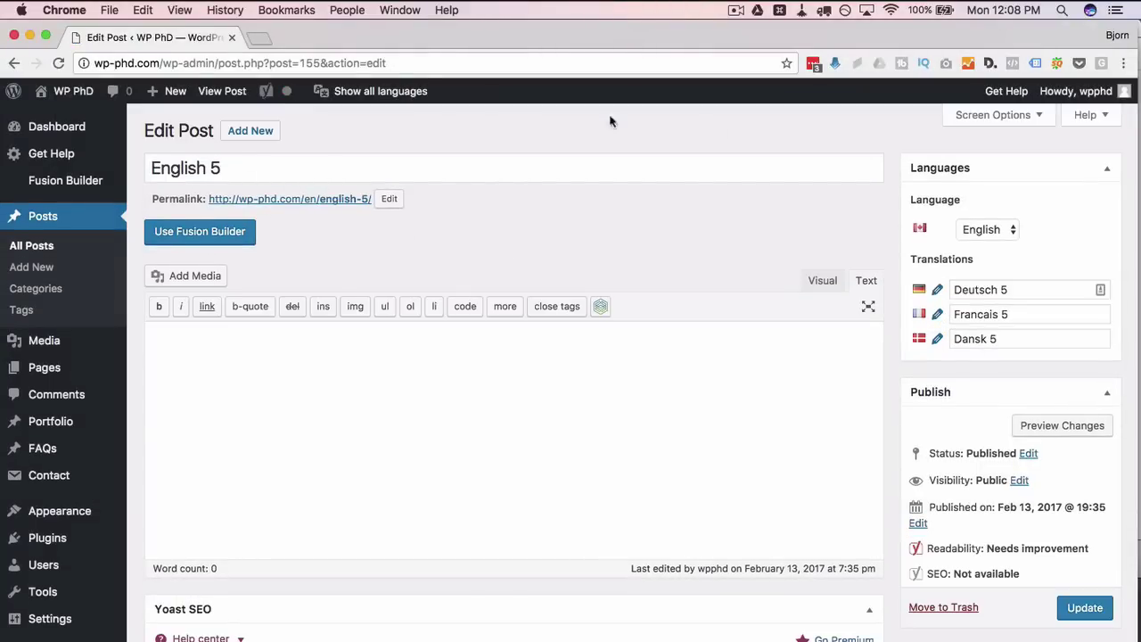
{"action": "left_click", "coordinate": [1004, 231]}
{"action": "left_click", "coordinate": [989, 230]}
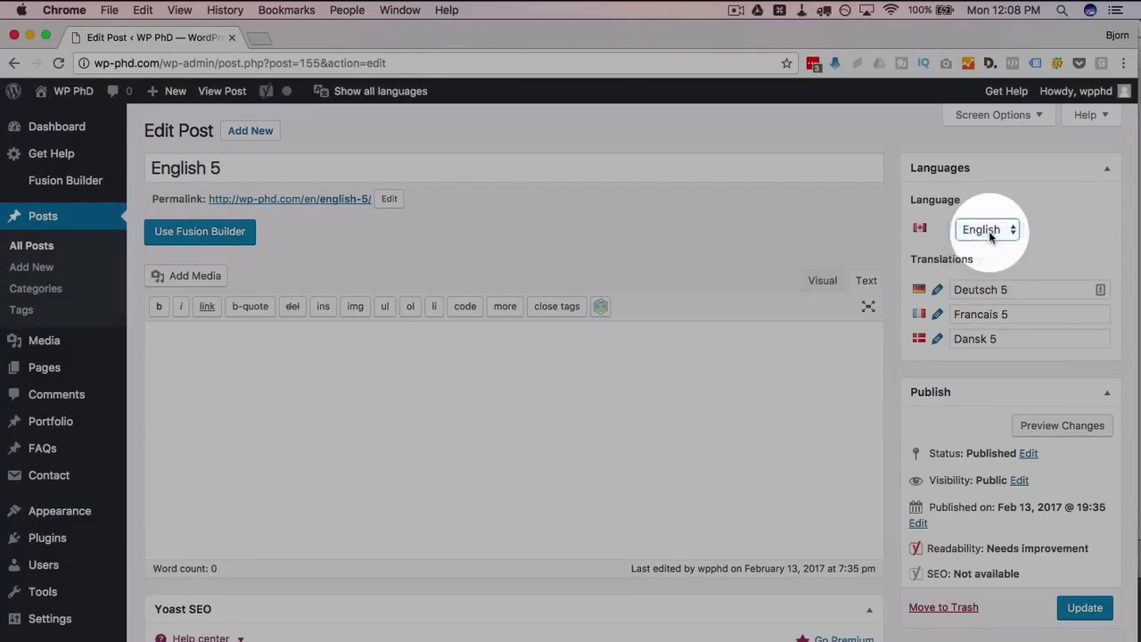
{"action": "left_click", "coordinate": [672, 368]}
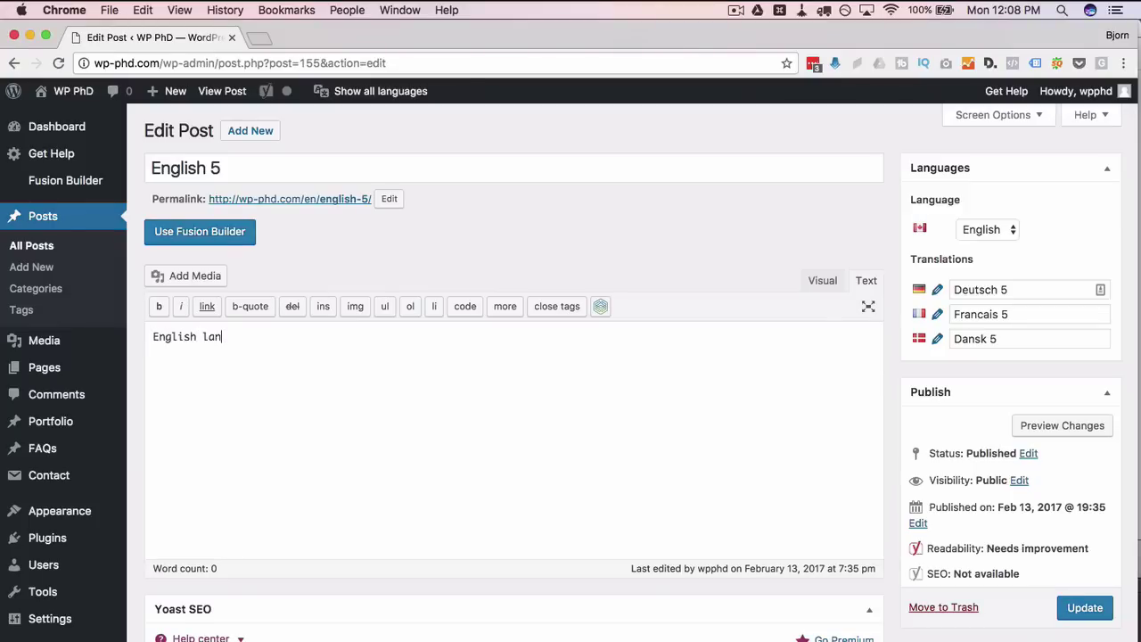
{"action": "left_click", "coordinate": [1084, 607]}
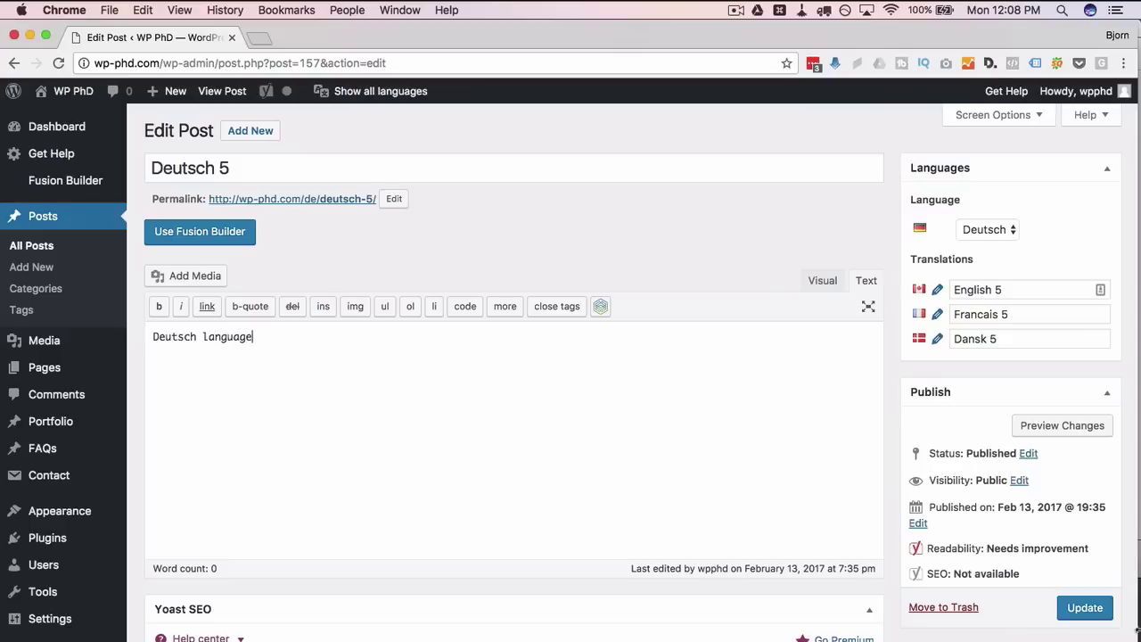
{"action": "left_click", "coordinate": [1085, 609]}
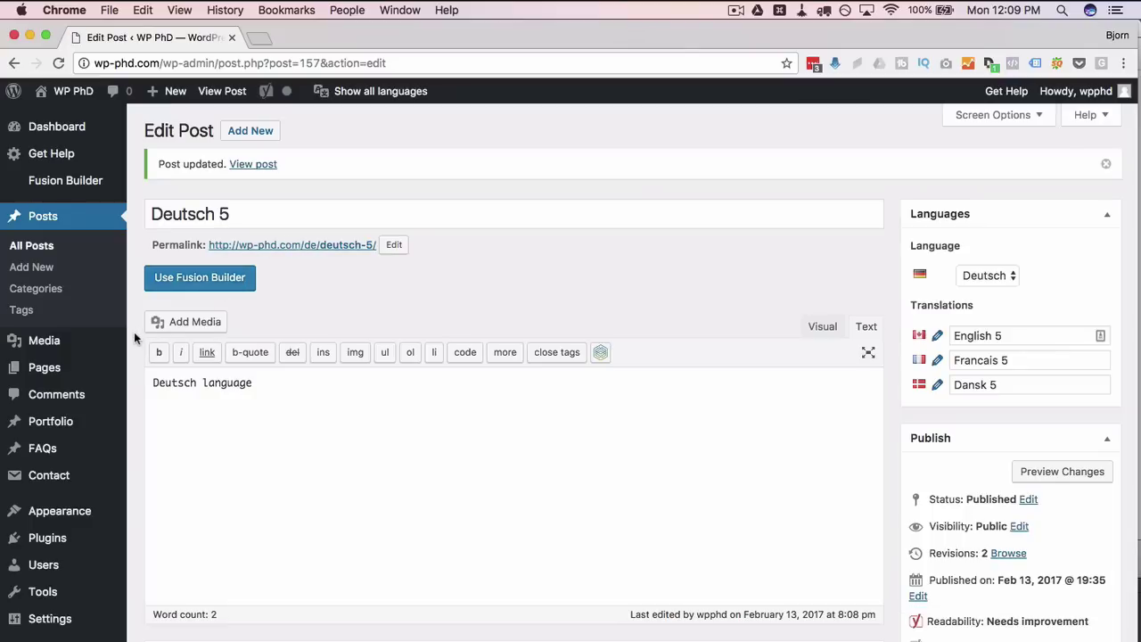
Open the post categories and examine the language suffixes in the slugs of the Uncategorized entries
{"action": "left_click", "coordinate": [16, 291]}
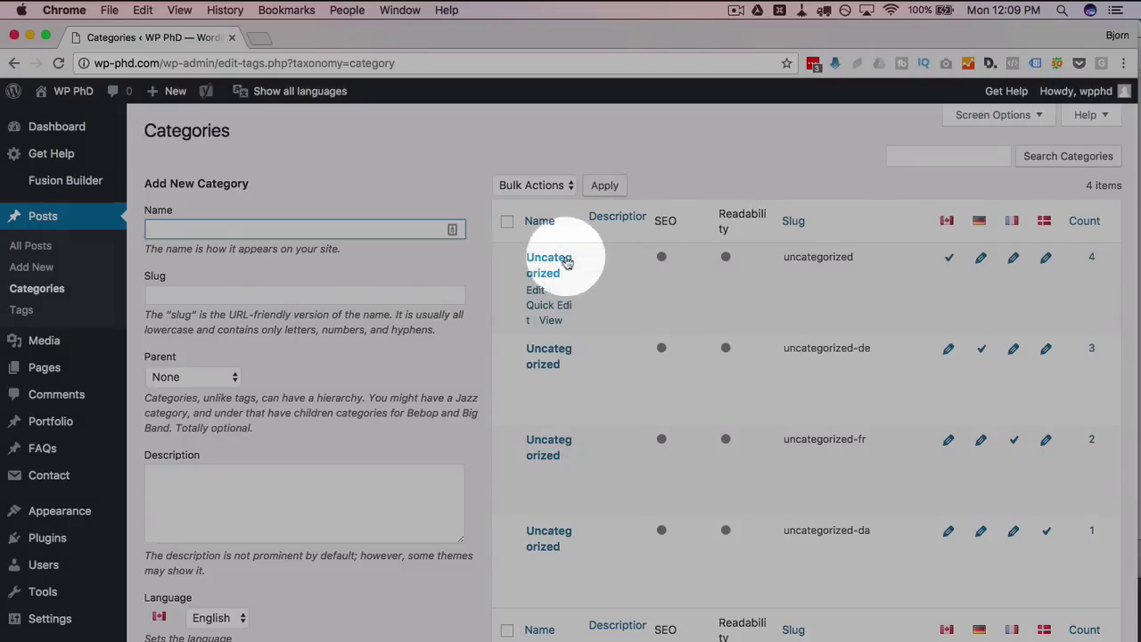
{"action": "double_click", "coordinate": [803, 257]}
{"action": "left_click", "coordinate": [783, 351]}
{"action": "left_click_drag", "start_coordinate": [783, 350], "coordinate": [873, 342]}
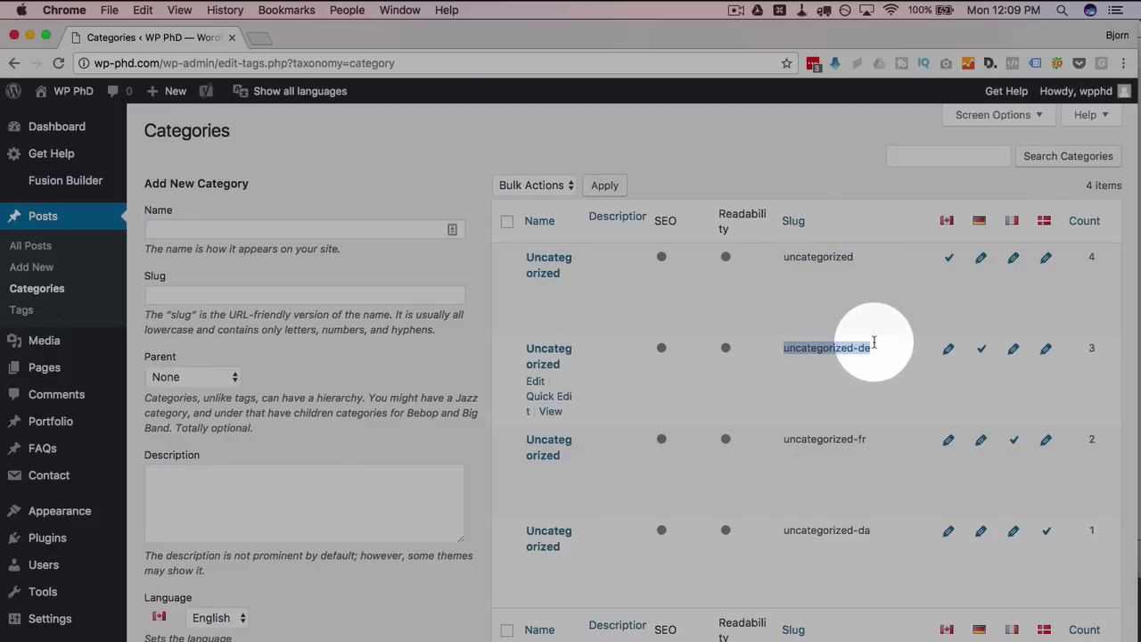
{"action": "left_click_drag", "start_coordinate": [866, 431], "coordinate": [853, 437]}
{"action": "left_click_drag", "start_coordinate": [874, 530], "coordinate": [853, 530]}
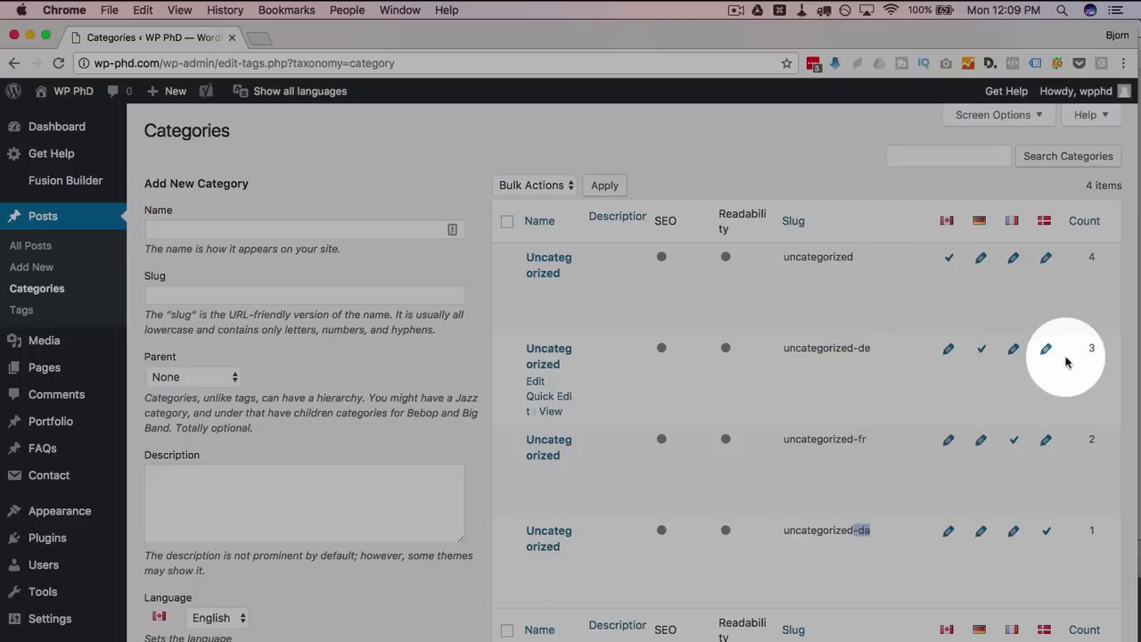
Fill in a new category named Car with the slug car, keeping English as its language
{"action": "left_click", "coordinate": [233, 230]}
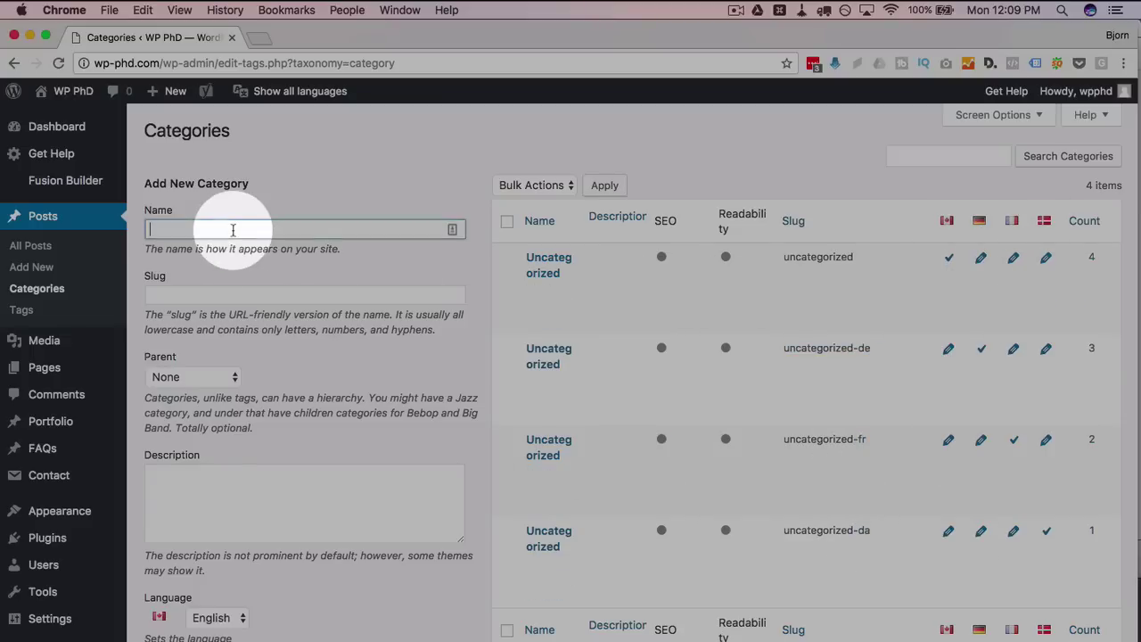
{"action": "type", "text": "Car"}
{"action": "key", "text": "Tab"}
{"action": "type", "text": "car"}
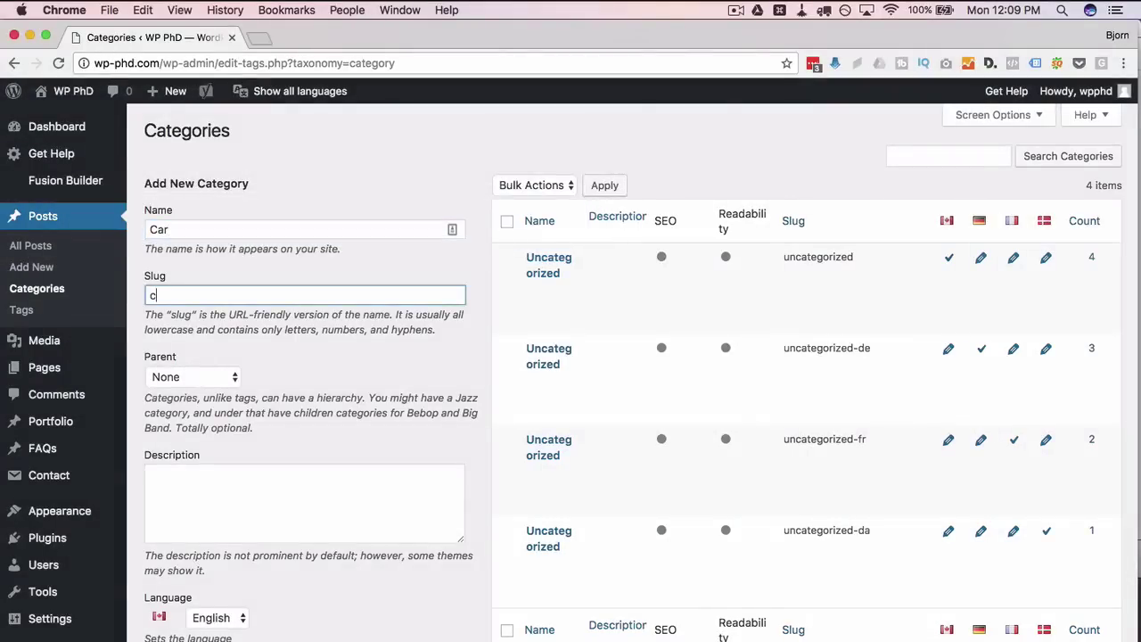
{"action": "scroll", "coordinate": [343, 379], "scroll_direction": "down", "scroll_amount": 5}
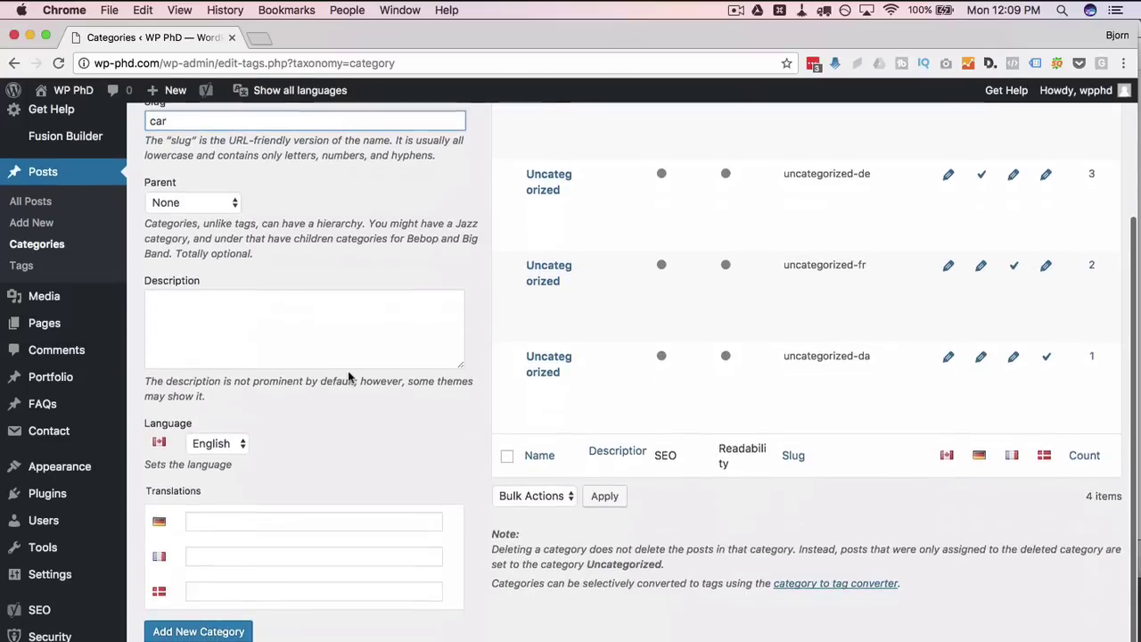
{"action": "left_click", "coordinate": [219, 443]}
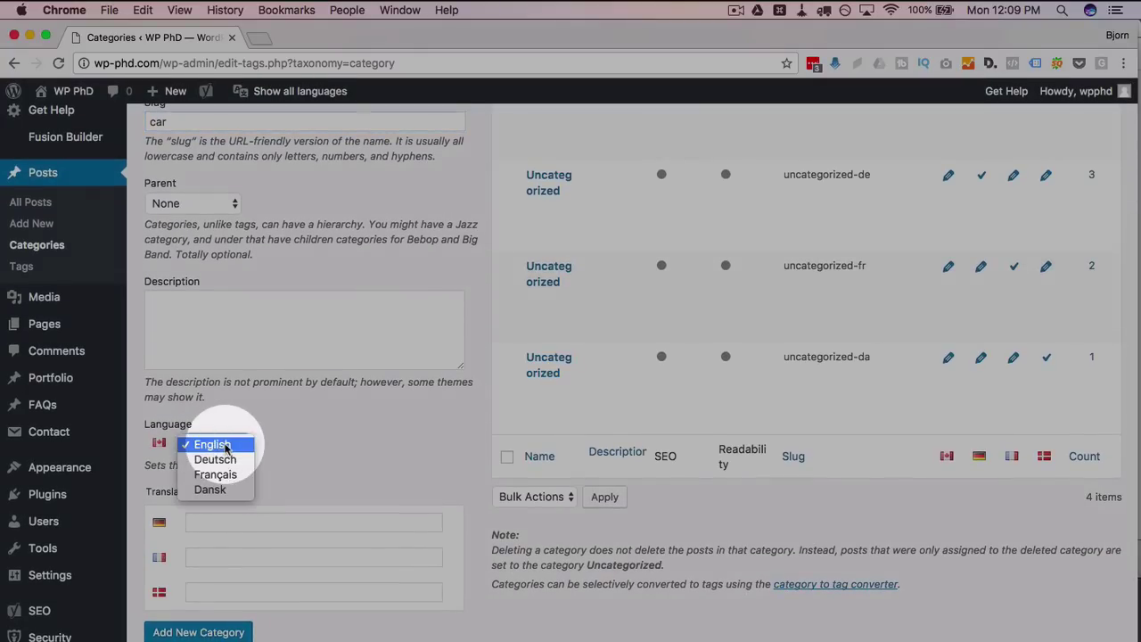
{"action": "left_click", "coordinate": [358, 445]}
Enter the category's translations as Auto for German, Voiture for French and "Car in Danish" for Danish, and add the category
{"action": "left_click", "coordinate": [225, 522]}
{"action": "type", "text": "sdfewfs"}
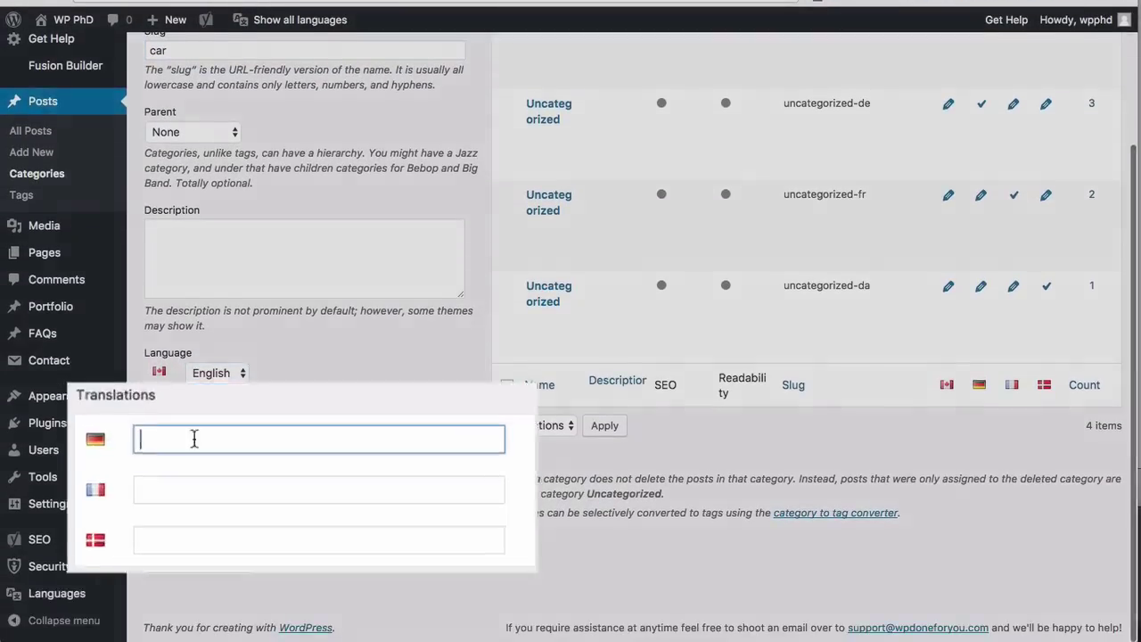
{"action": "double_click", "coordinate": [128, 419]}
{"action": "type", "text": "Auto"}
{"action": "key", "text": "Tab"}
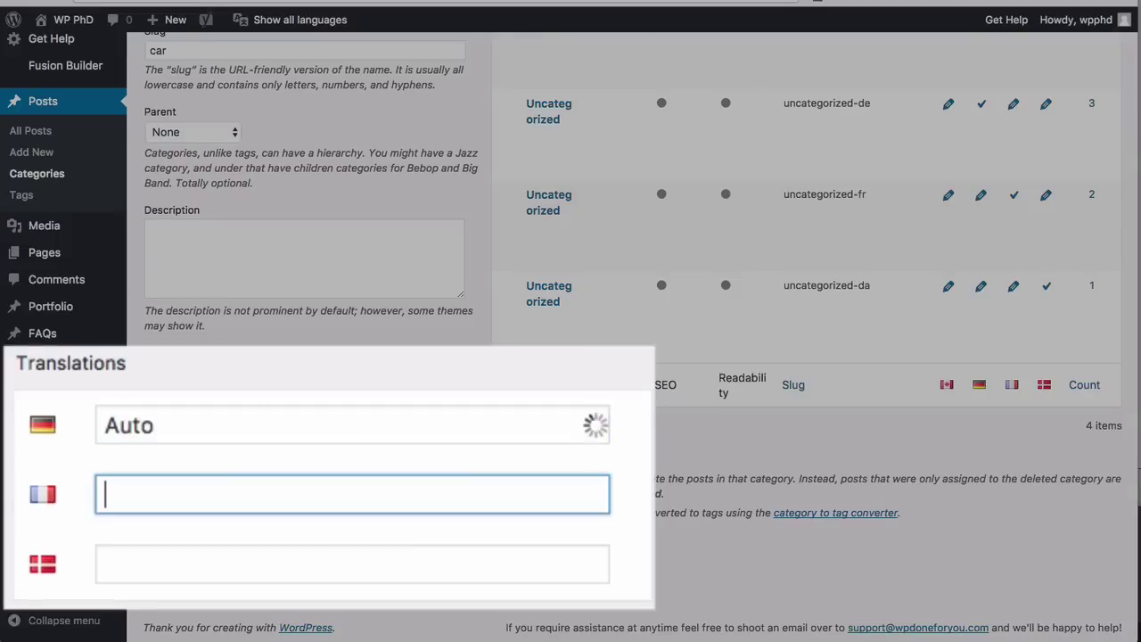
{"action": "type", "text": "C"}
{"action": "key", "text": "BackSpace"}
{"action": "type", "text": "Voiture"}
{"action": "key", "text": "Tab"}
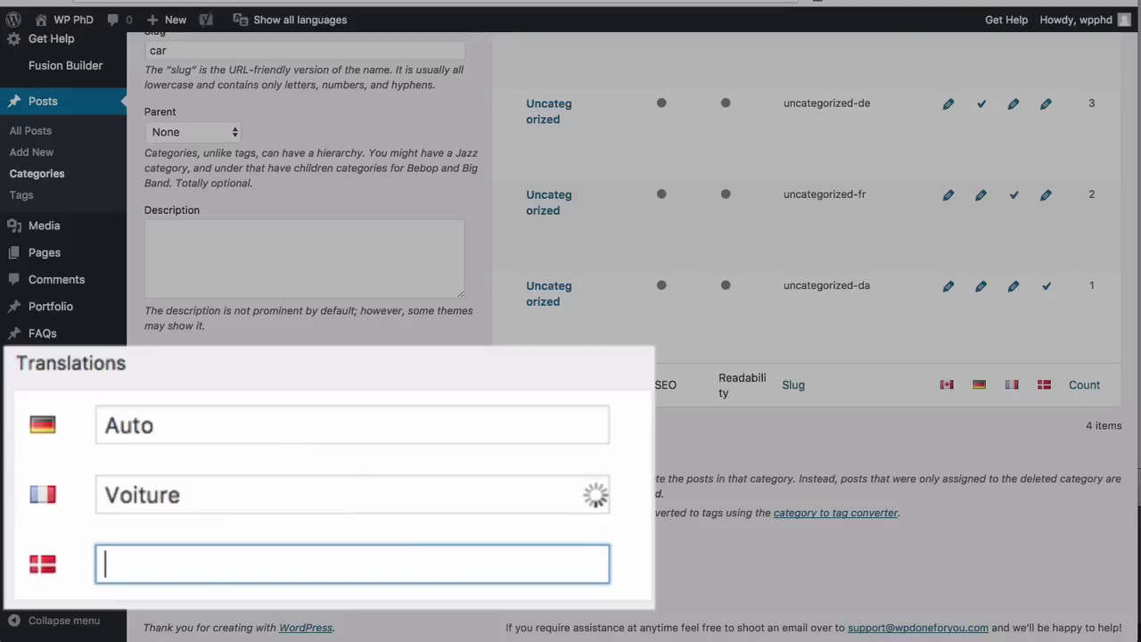
{"action": "type", "text": "Car in Danish"}
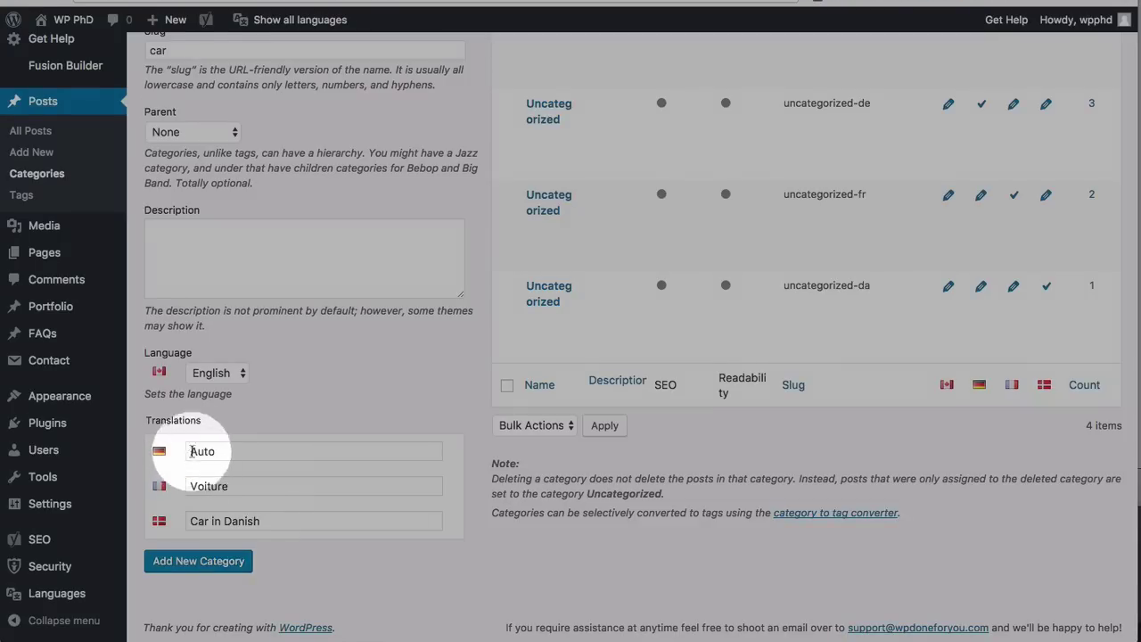
{"action": "left_click", "coordinate": [201, 562]}
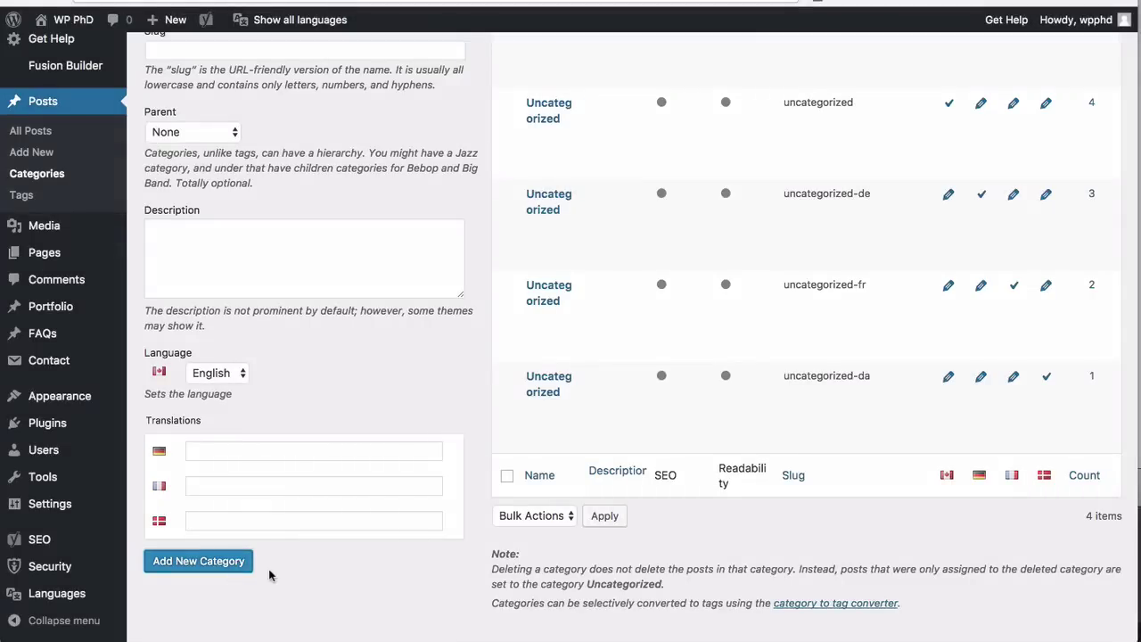
Add a German translation of the Car category named Auto with the slug auto
{"action": "scroll", "coordinate": [670, 357], "scroll_direction": "up", "scroll_amount": 5}
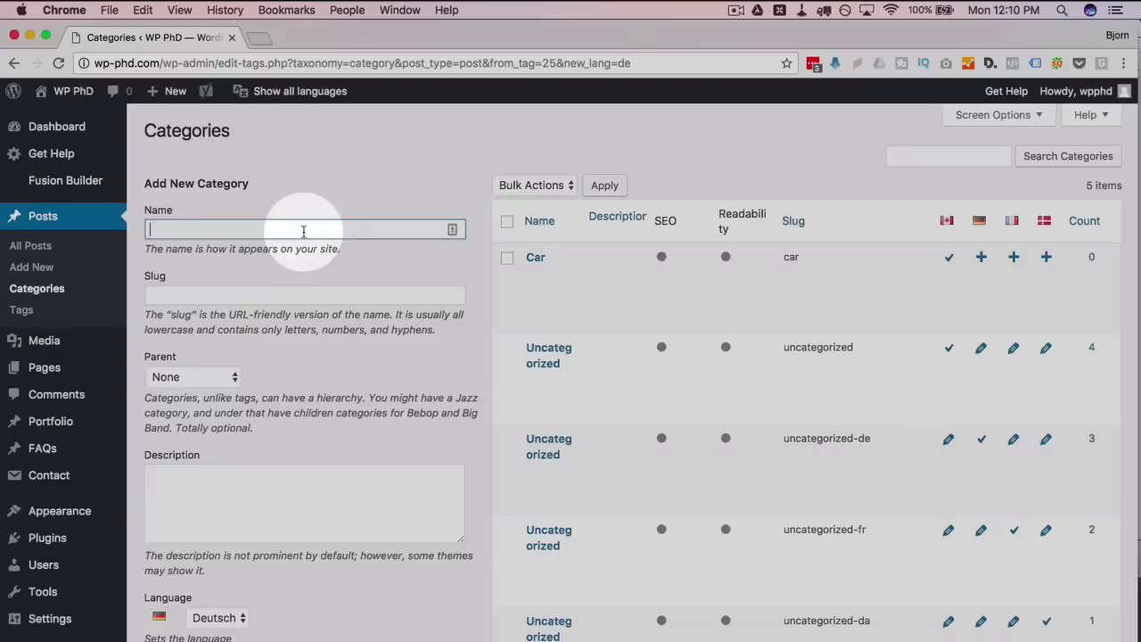
{"action": "type", "text": "A"}
{"action": "key", "text": "Tab"}
{"action": "type", "text": "a"}
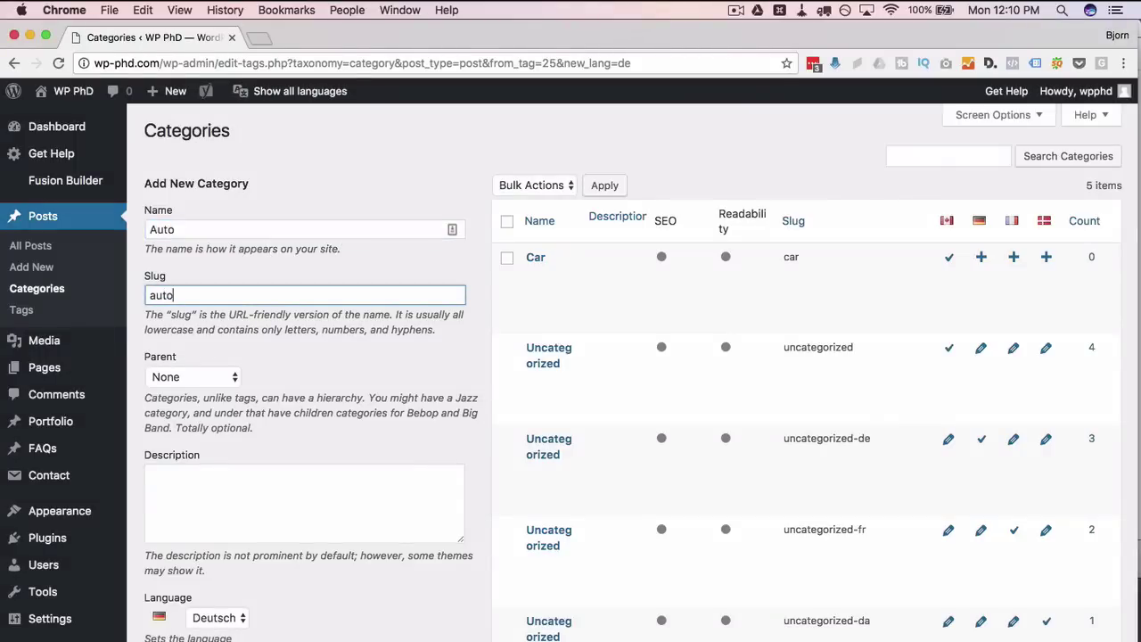
{"action": "scroll", "coordinate": [356, 378], "scroll_direction": "down", "scroll_amount": 5}
{"action": "left_click", "coordinate": [190, 504]}
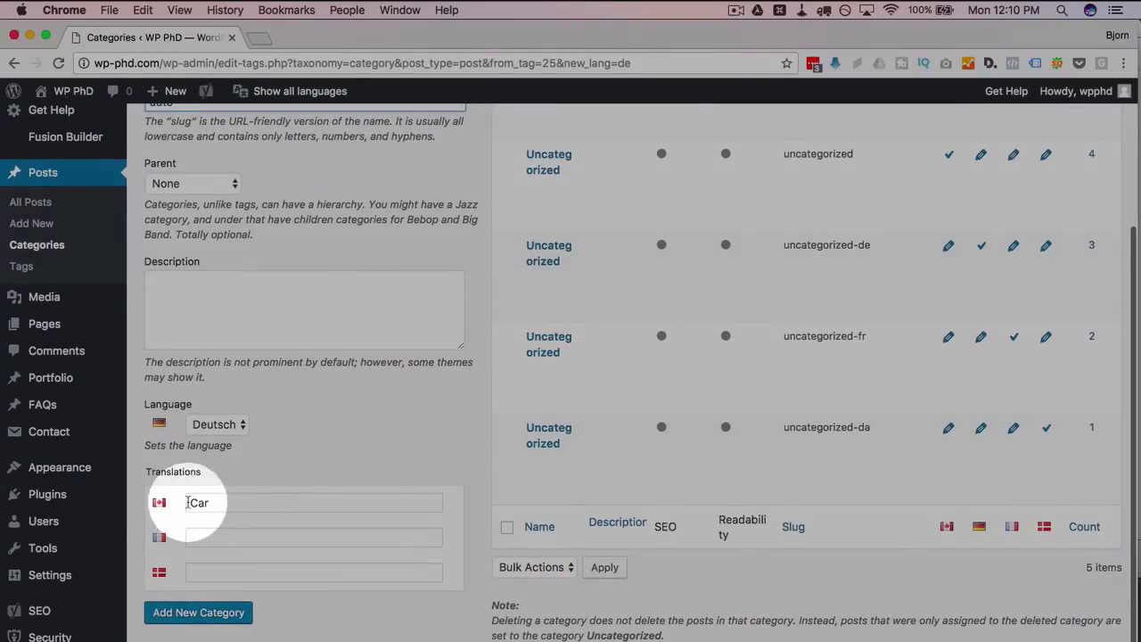
{"action": "scroll", "coordinate": [222, 502], "scroll_direction": "down", "scroll_amount": 1}
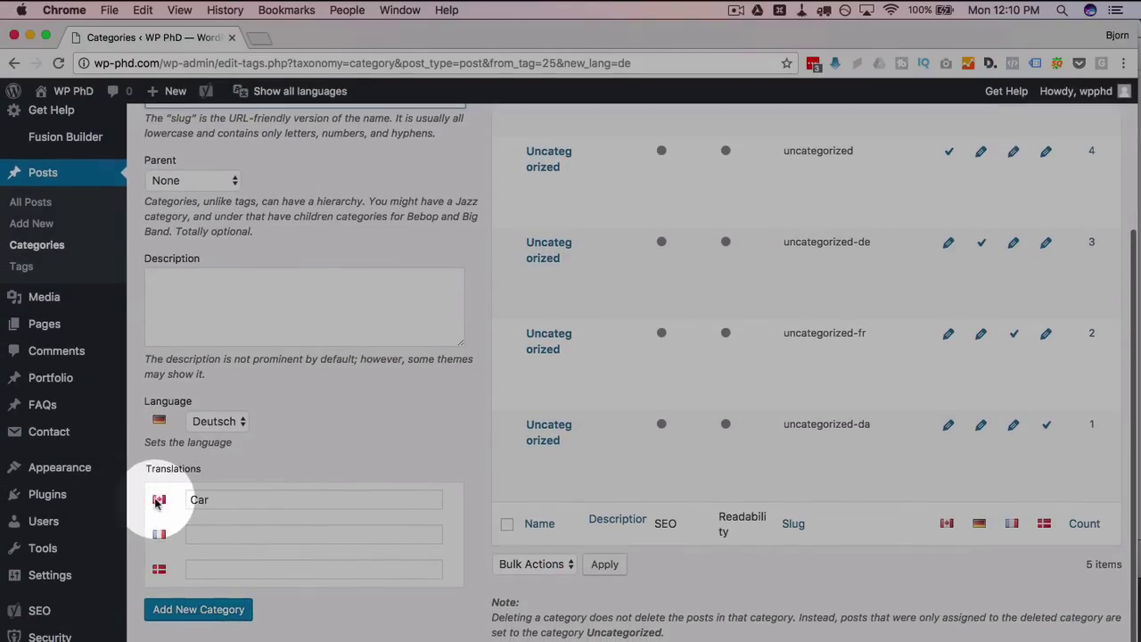
{"action": "left_click", "coordinate": [198, 617]}
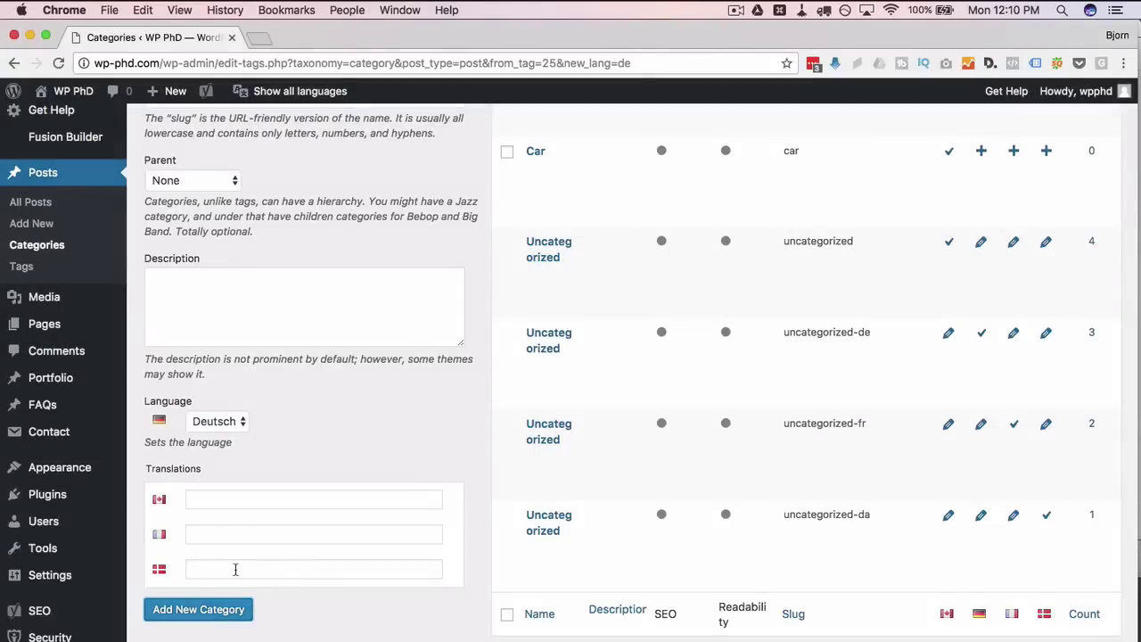
Add a French translation of the Auto category named Voiture with the slug voiture
{"action": "scroll", "coordinate": [731, 321], "scroll_direction": "up", "scroll_amount": 5}
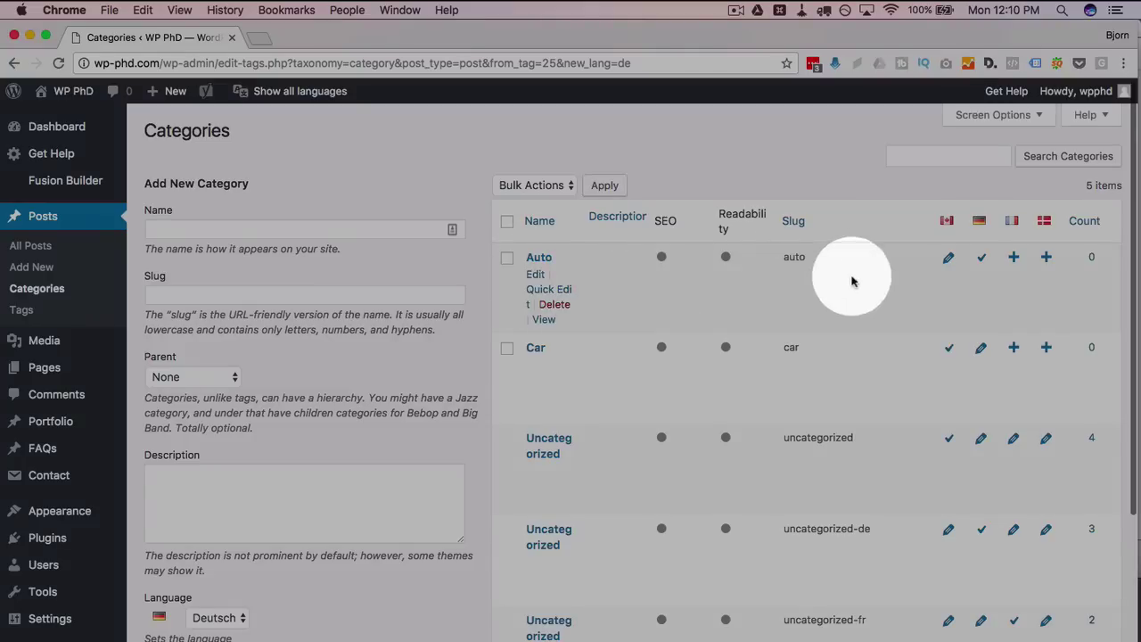
{"action": "left_click", "coordinate": [1016, 258]}
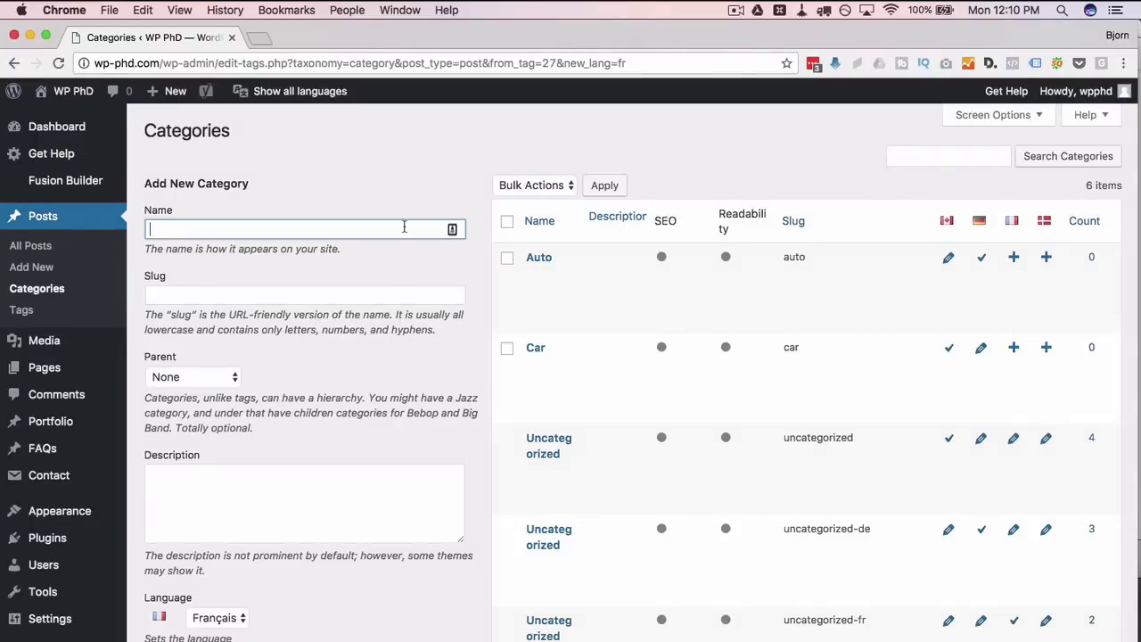
{"action": "left_click", "coordinate": [149, 296]}
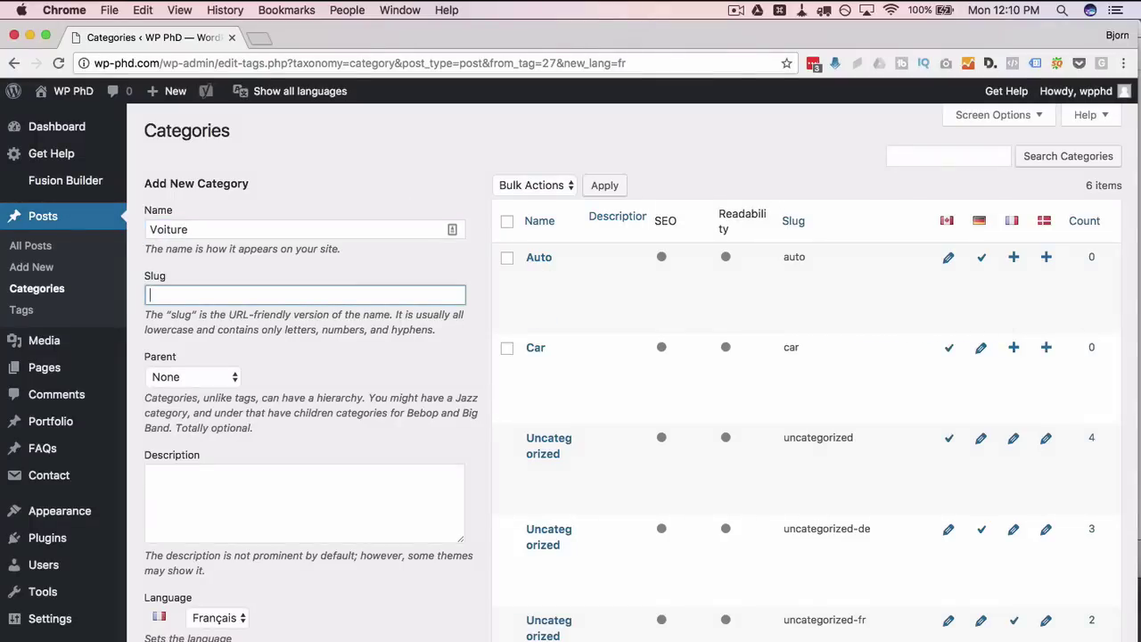
{"action": "scroll", "coordinate": [298, 397], "scroll_direction": "down", "scroll_amount": 5}
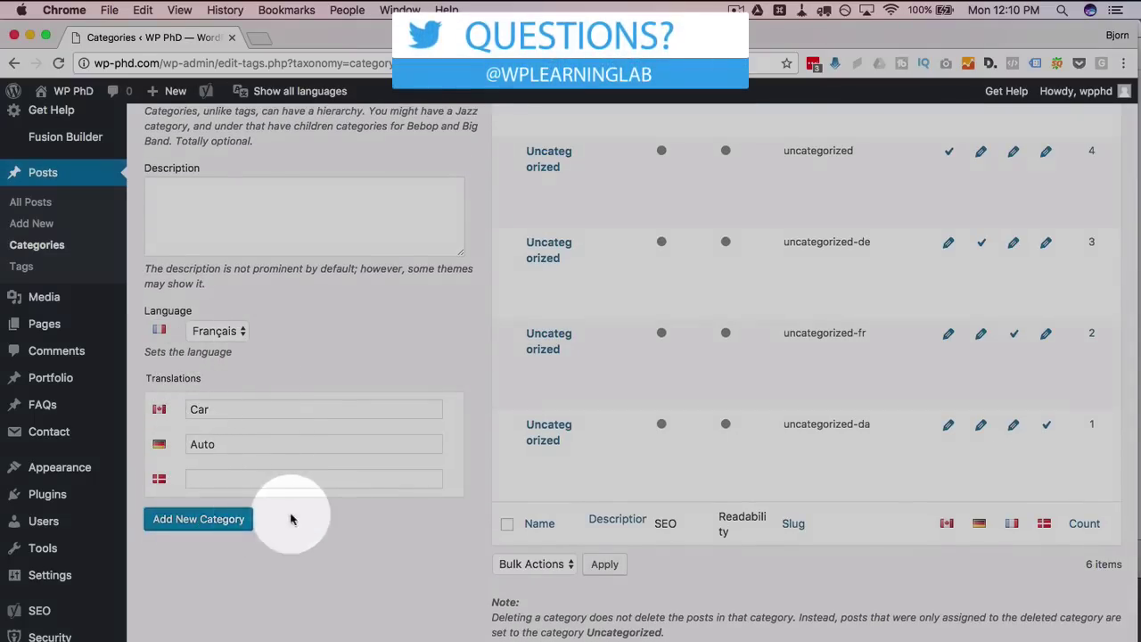
{"action": "left_click", "coordinate": [239, 519]}
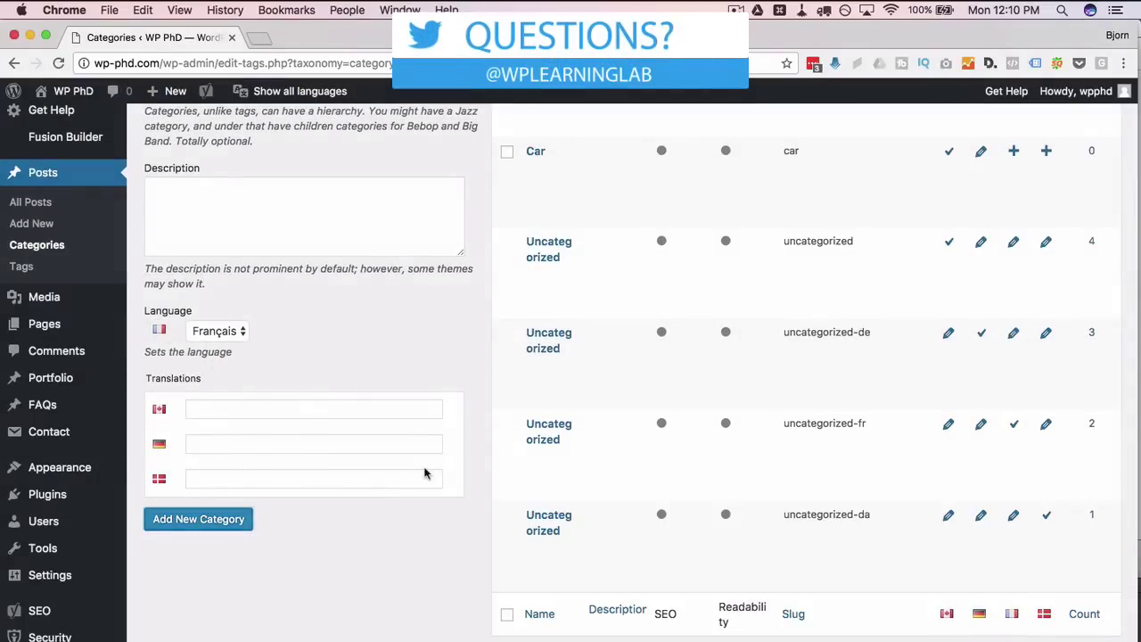
Add a Danish translation of the Voiture category named "Car in Danish" with the slug danish-car
{"action": "scroll", "coordinate": [505, 425], "scroll_direction": "up", "scroll_amount": 5}
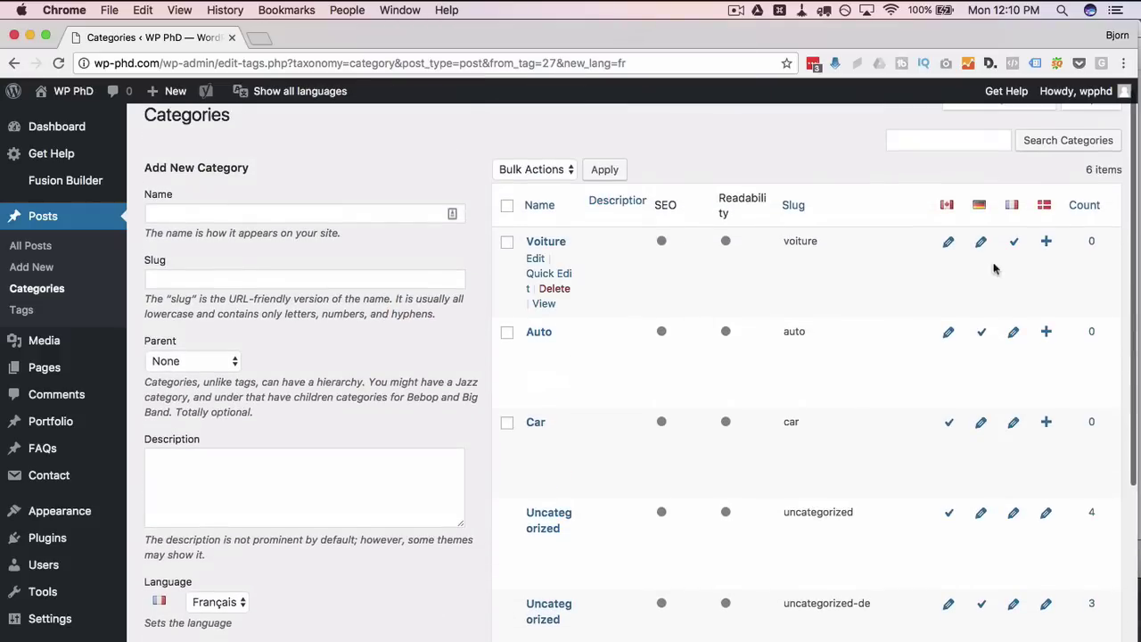
{"action": "left_click", "coordinate": [1046, 240]}
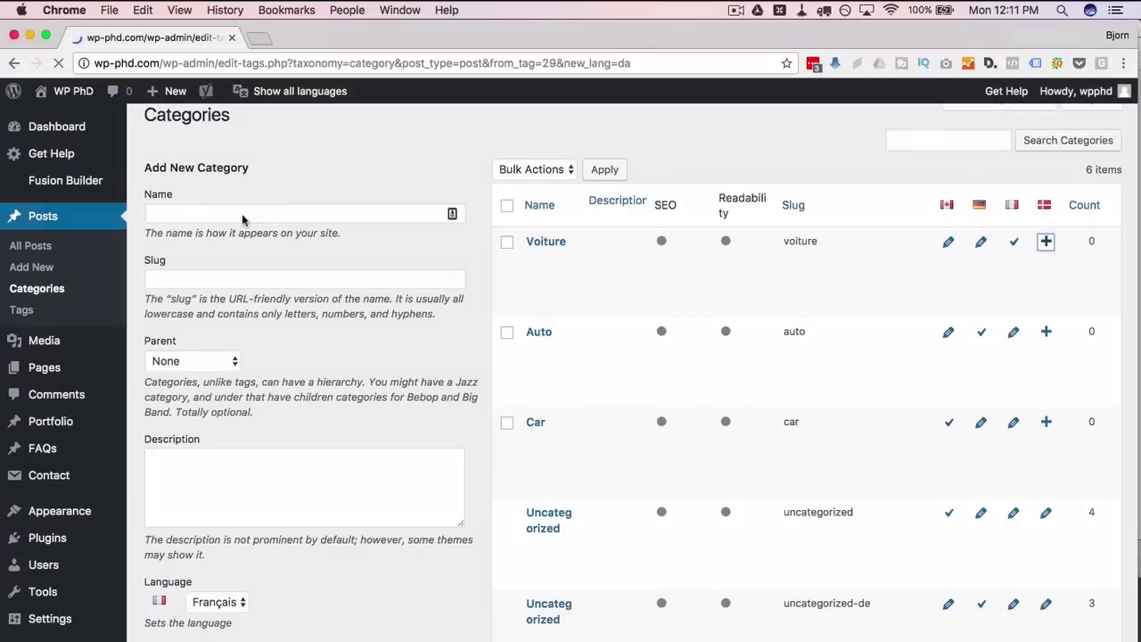
{"action": "left_click", "coordinate": [242, 221]}
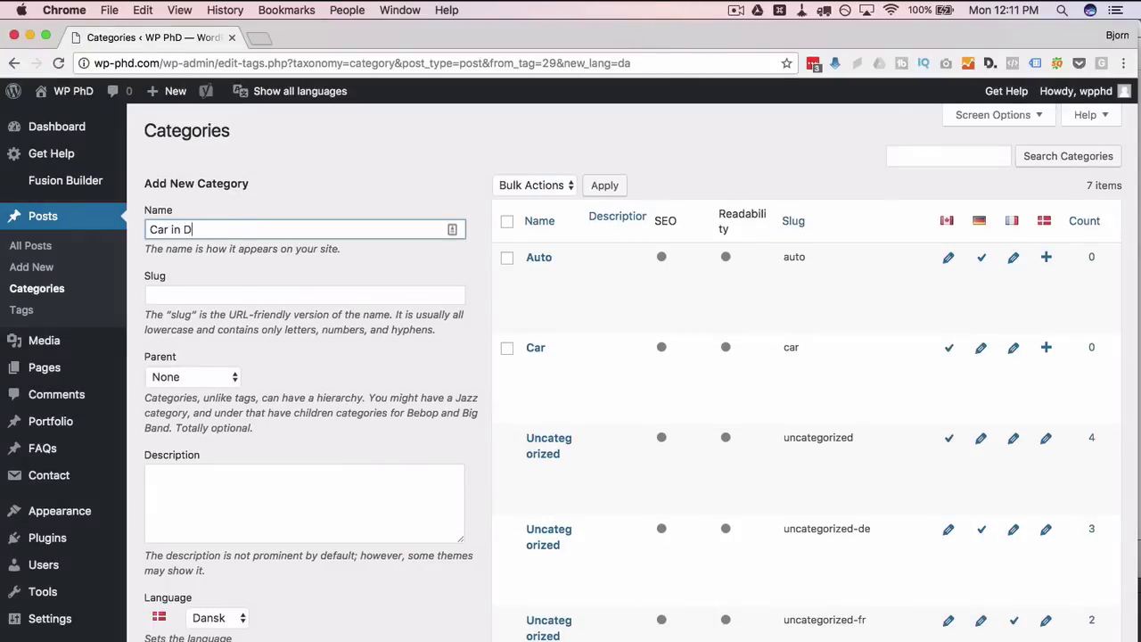
{"action": "left_click", "coordinate": [304, 294]}
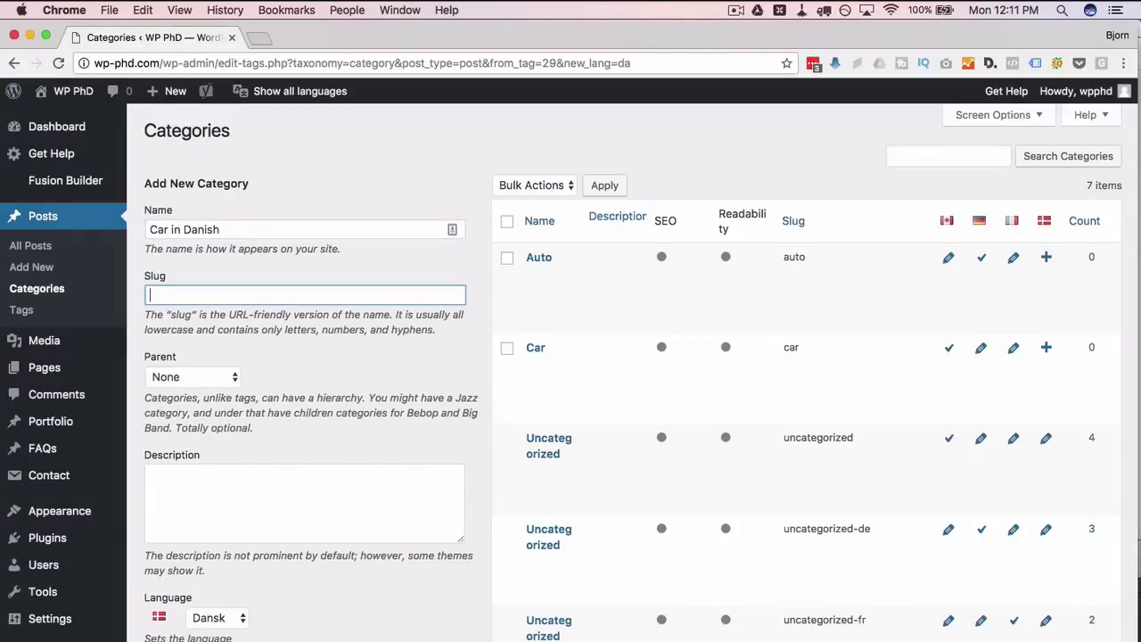
{"action": "type", "text": "danish-car"}
{"action": "scroll", "coordinate": [209, 352], "scroll_direction": "down", "scroll_amount": 5}
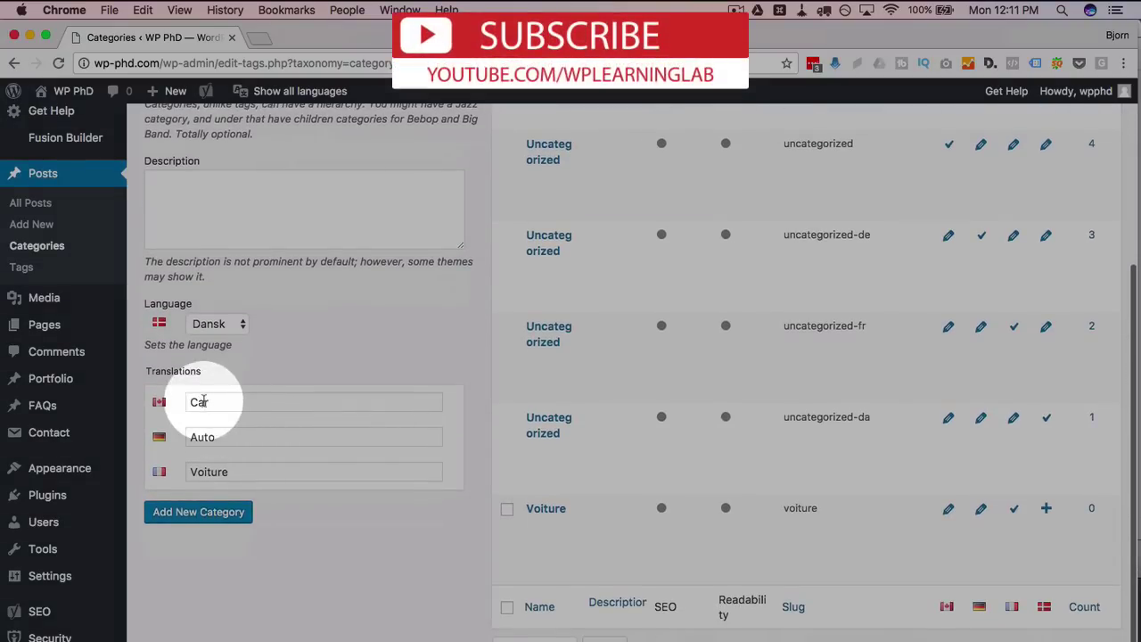
{"action": "left_click", "coordinate": [193, 515]}
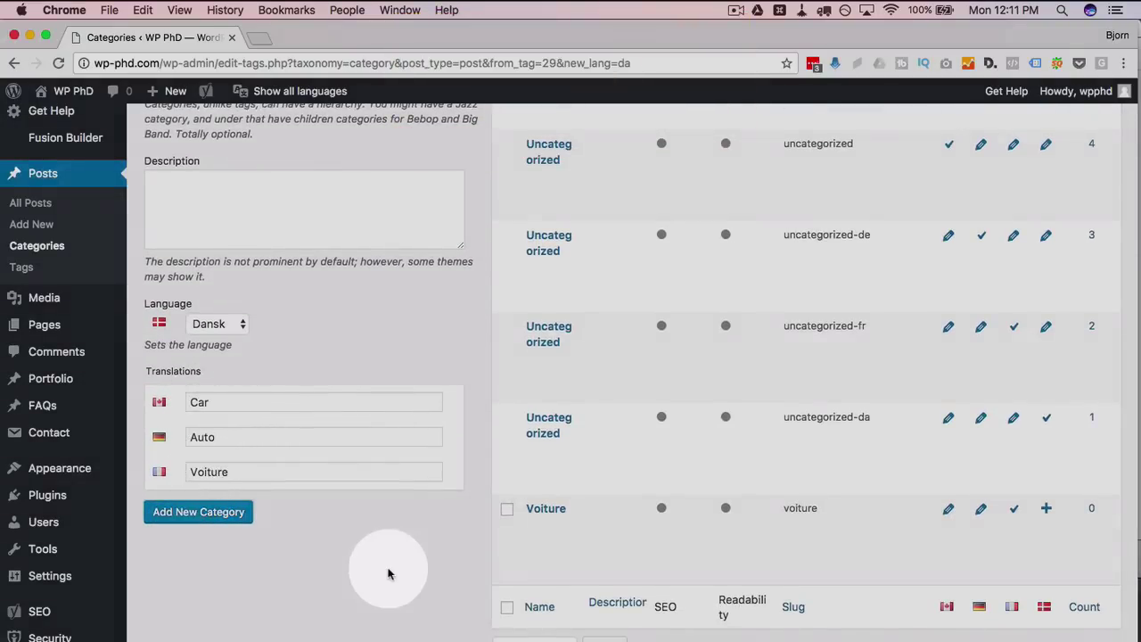
Examine the Car category and its German, French and Danish translations in the category list
{"action": "scroll", "coordinate": [479, 477], "scroll_direction": "down", "scroll_amount": 1}
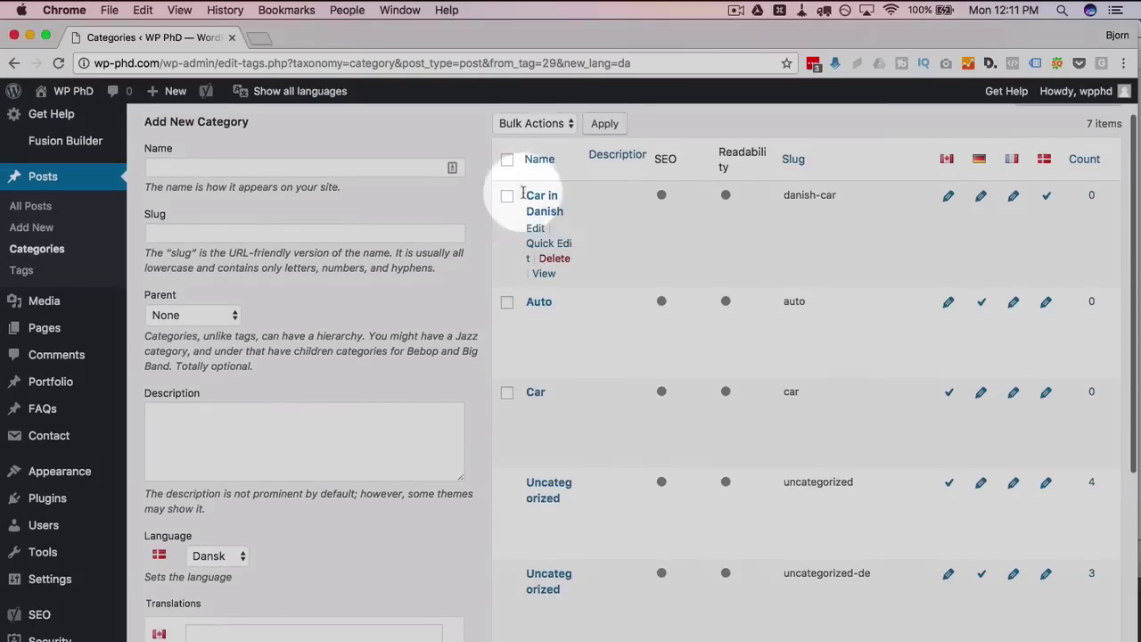
{"action": "left_click_drag", "start_coordinate": [519, 189], "coordinate": [581, 390]}
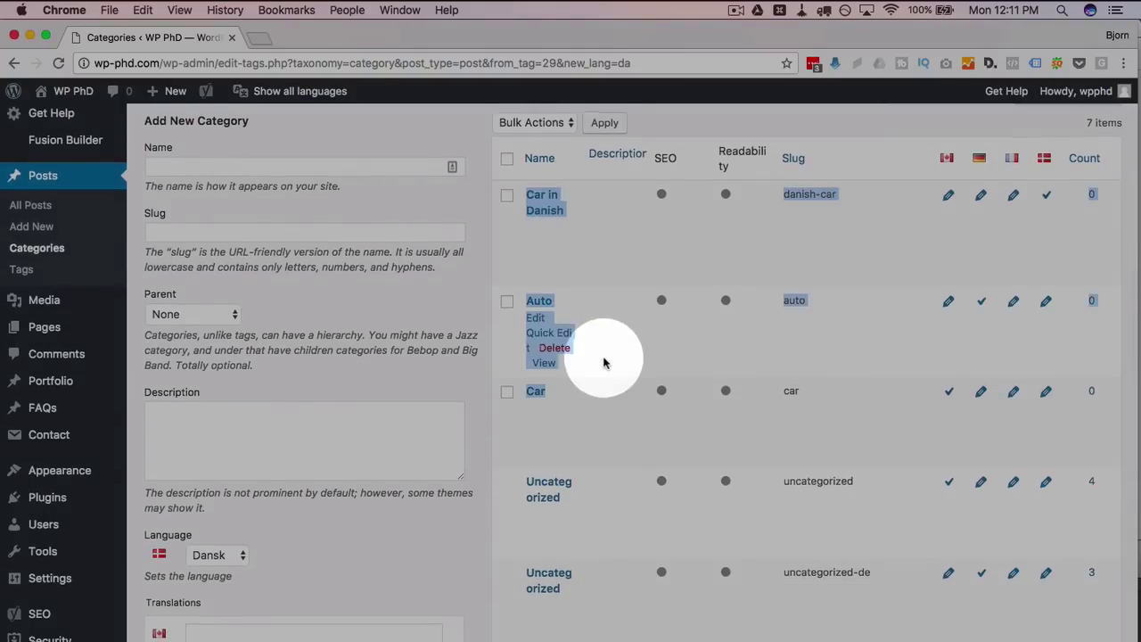
{"action": "scroll", "coordinate": [604, 364], "scroll_direction": "down", "scroll_amount": 5}
{"action": "mouse_move", "coordinate": [580, 614]}
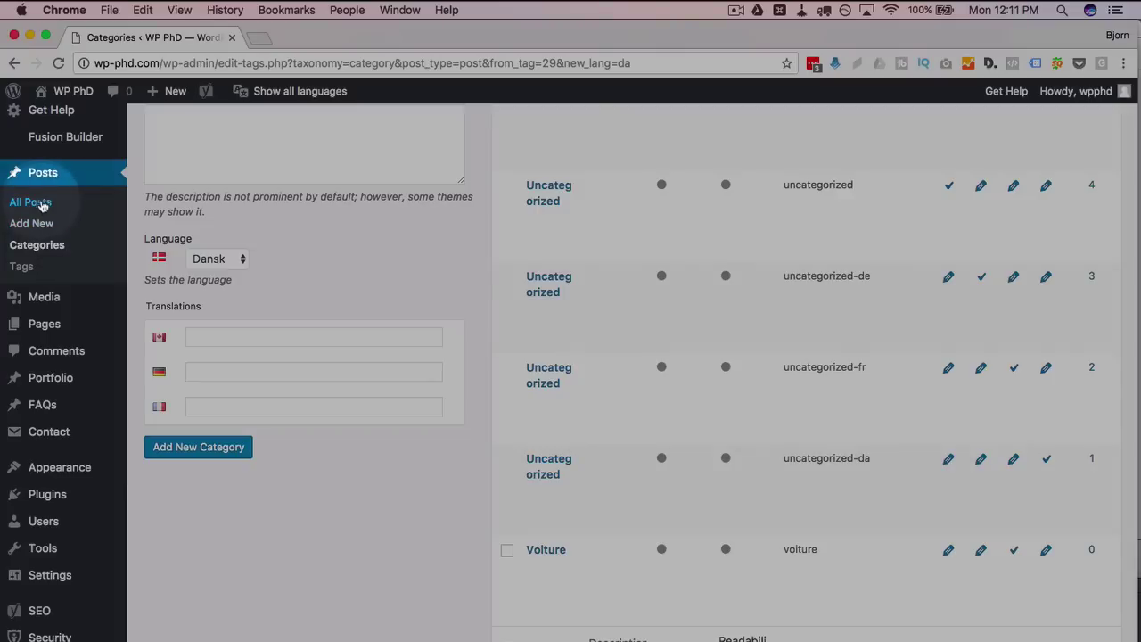
Open the German translation of the Dansk 5 post, change its category from Uncategorized to Auto, and update the post
{"action": "left_click", "coordinate": [41, 204]}
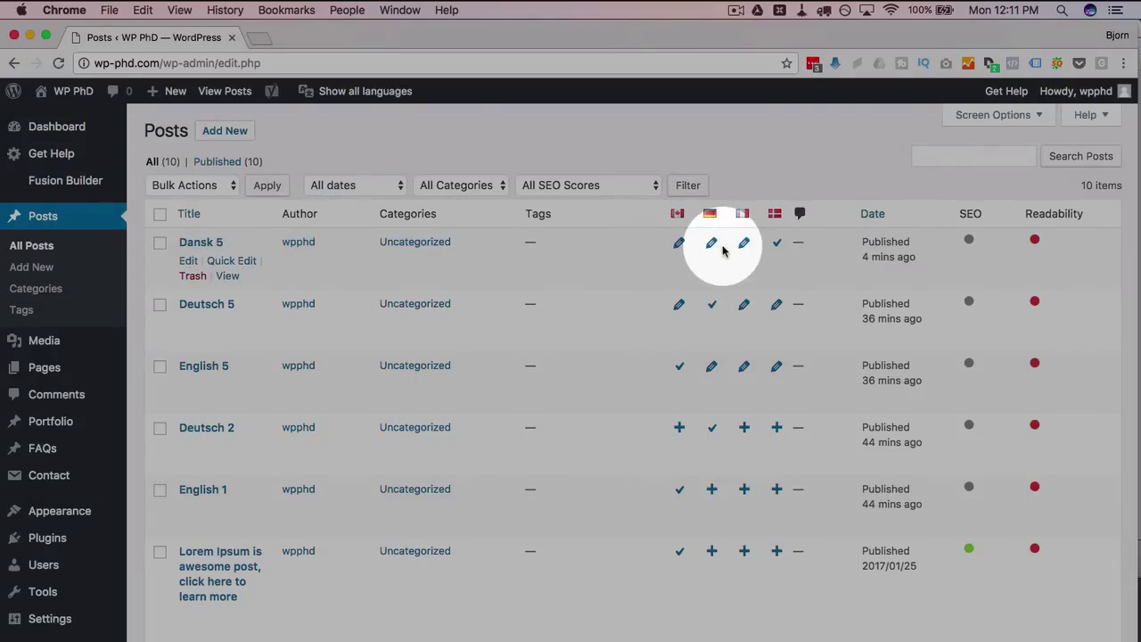
{"action": "left_click", "coordinate": [718, 247]}
{"action": "scroll", "coordinate": [892, 373], "scroll_direction": "down", "scroll_amount": 10}
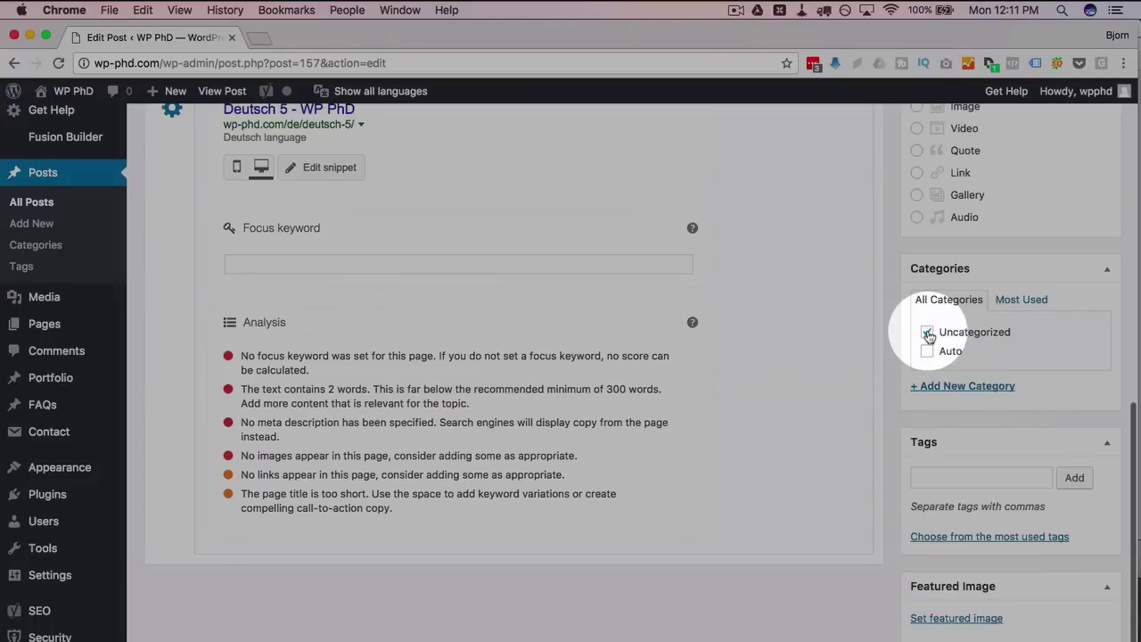
{"action": "left_click", "coordinate": [927, 332]}
{"action": "left_click", "coordinate": [930, 353]}
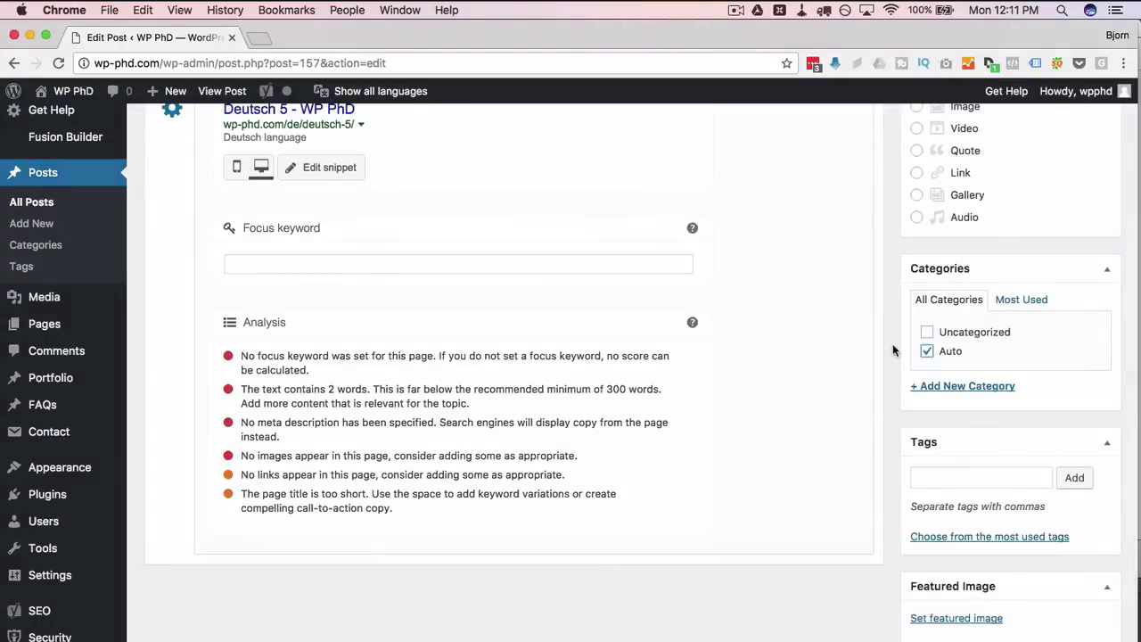
{"action": "scroll", "coordinate": [893, 350], "scroll_direction": "up", "scroll_amount": 5}
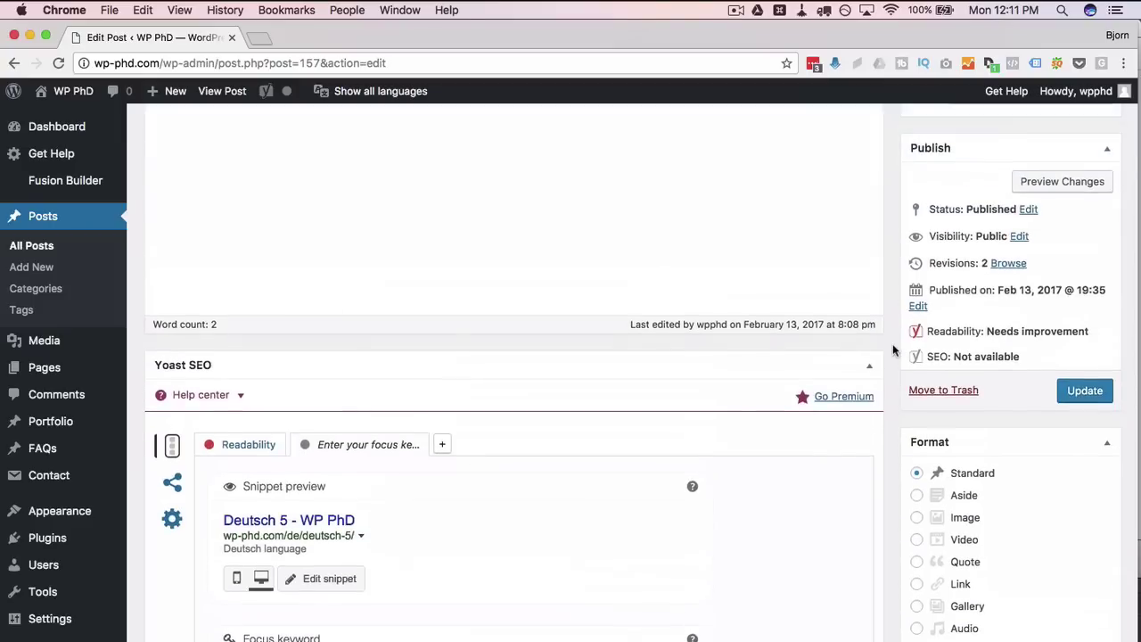
{"action": "left_click", "coordinate": [1104, 403]}
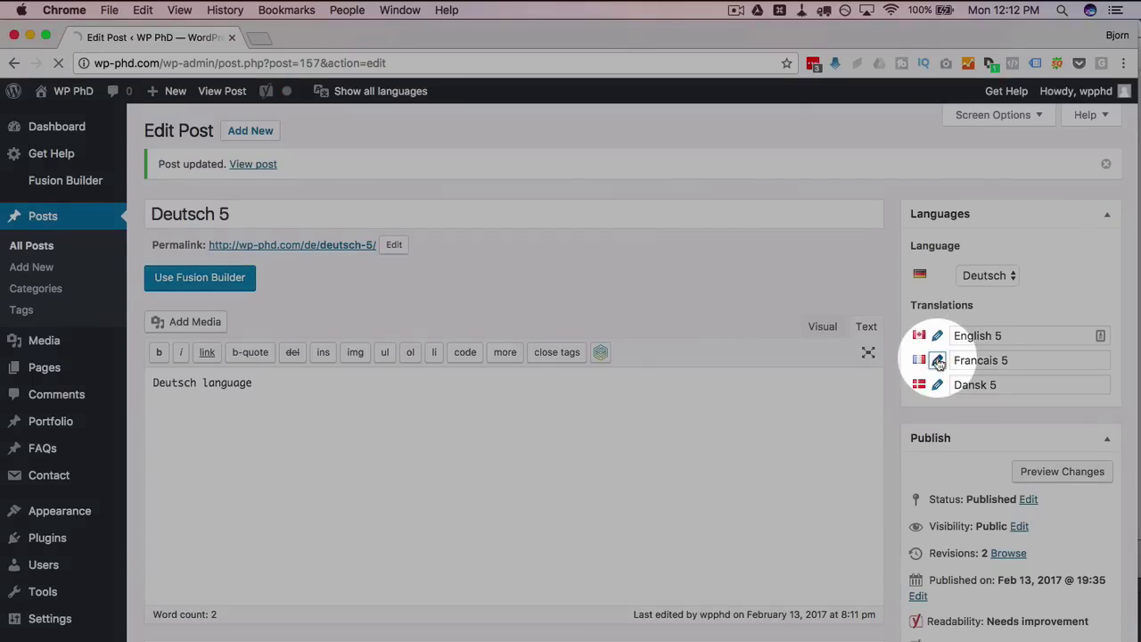
Open the French translation, Francais 5, change its category from Uncategorized to Voiture, and update the post
{"action": "left_click", "coordinate": [938, 362]}
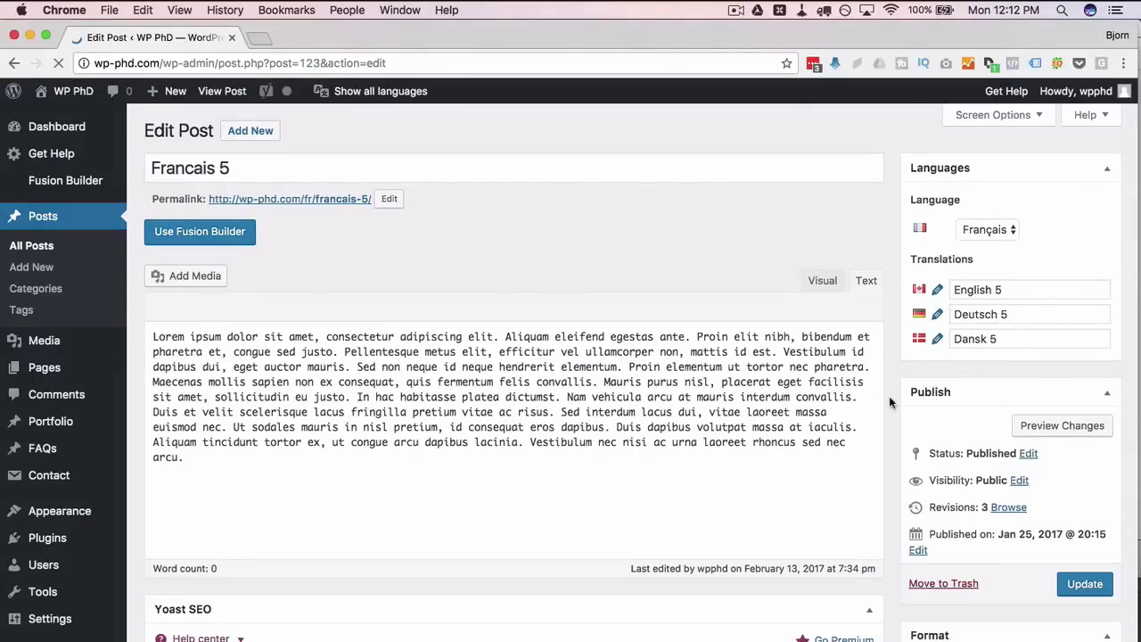
{"action": "scroll", "coordinate": [889, 396], "scroll_direction": "down", "scroll_amount": 10}
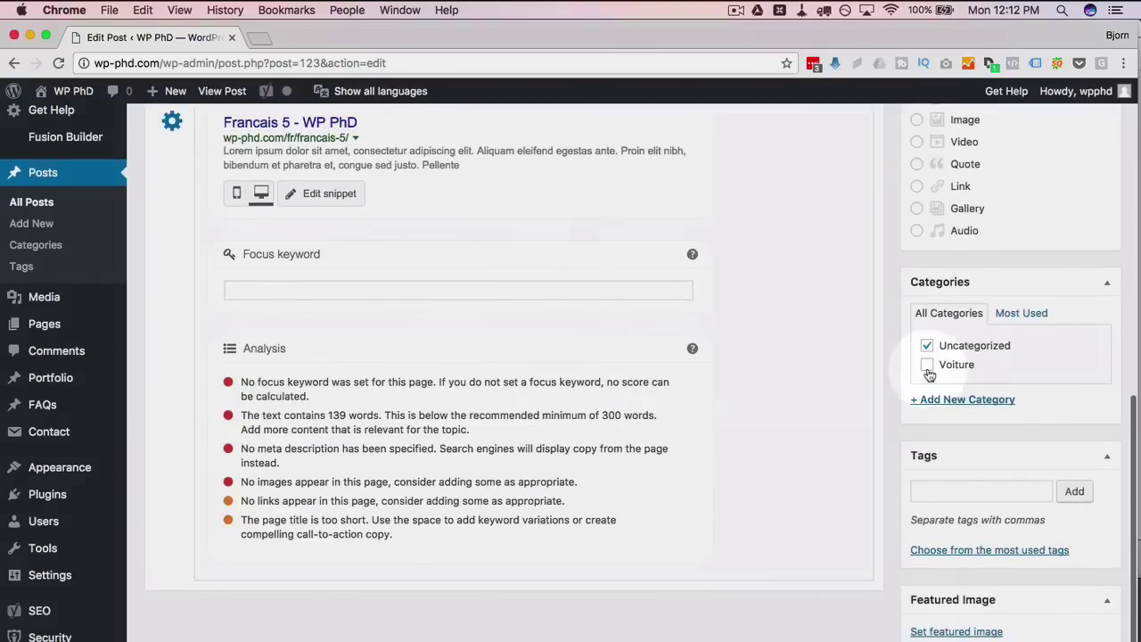
{"action": "left_click", "coordinate": [927, 365]}
{"action": "left_click", "coordinate": [928, 346]}
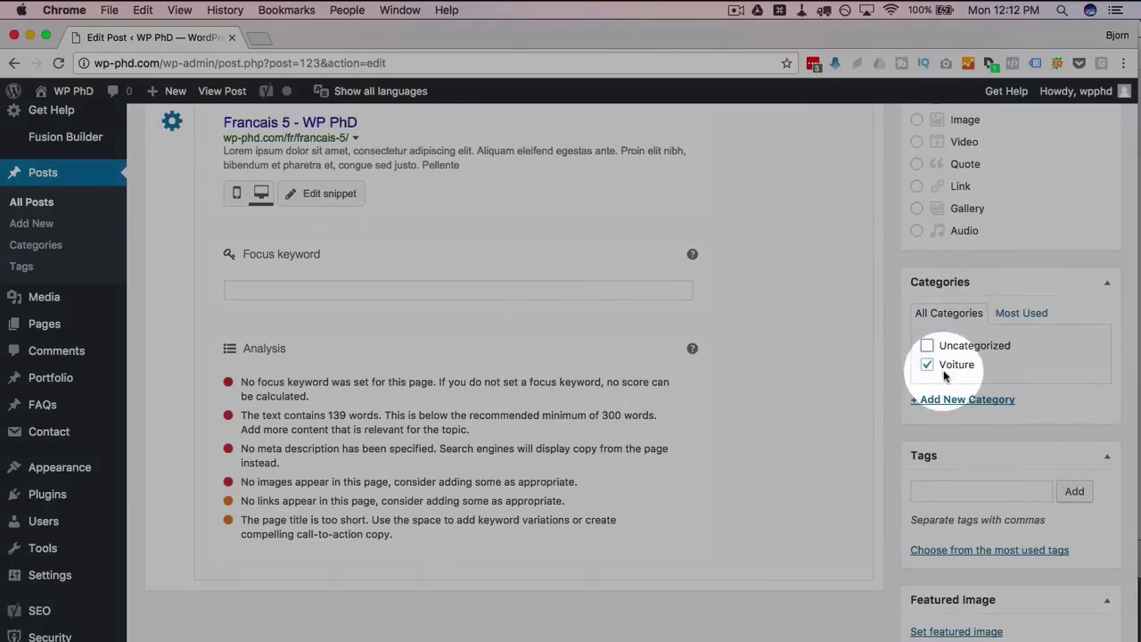
{"action": "scroll", "coordinate": [996, 359], "scroll_direction": "up", "scroll_amount": 5}
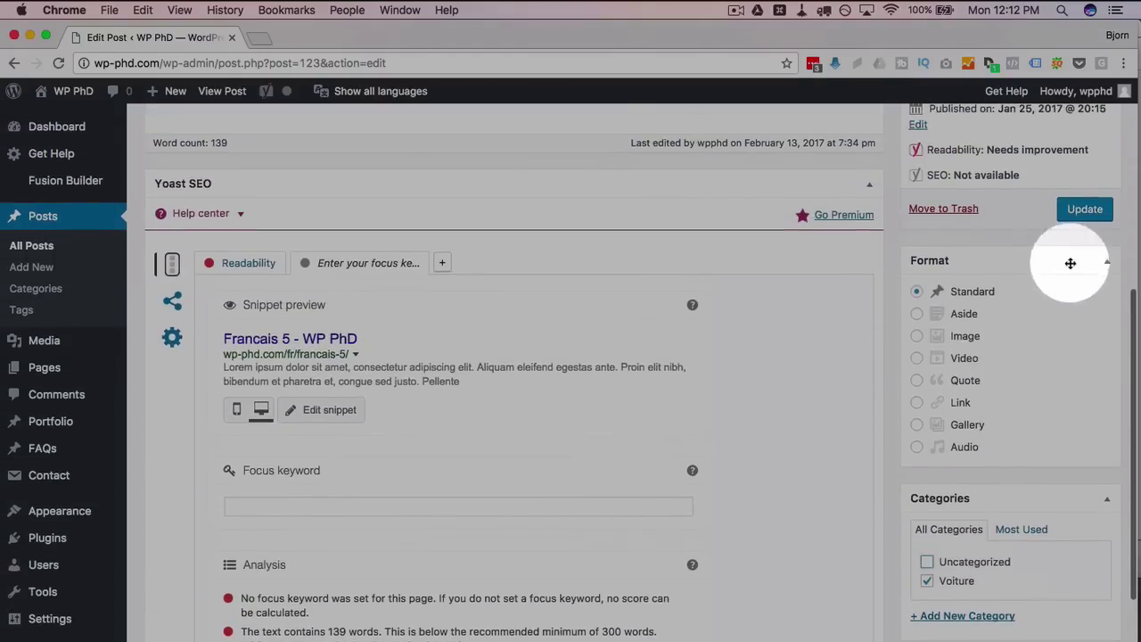
{"action": "left_click", "coordinate": [1083, 210]}
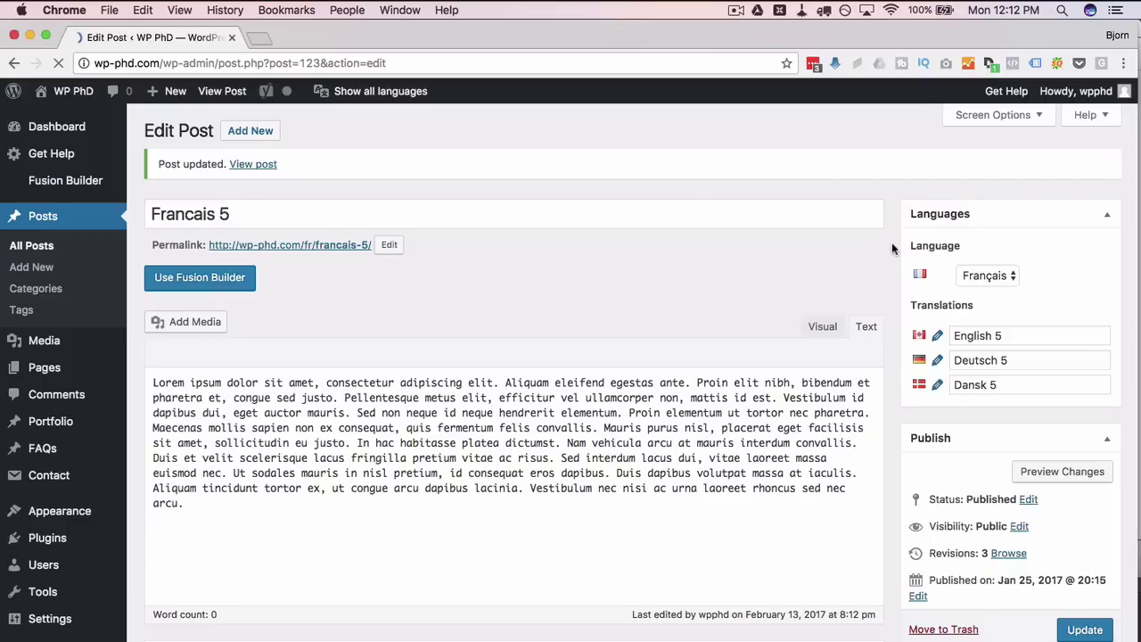
Open the live site in a new browser tab and examine the French page's URL language code, posts and language switcher
{"action": "mouse_move", "coordinate": [52, 100]}
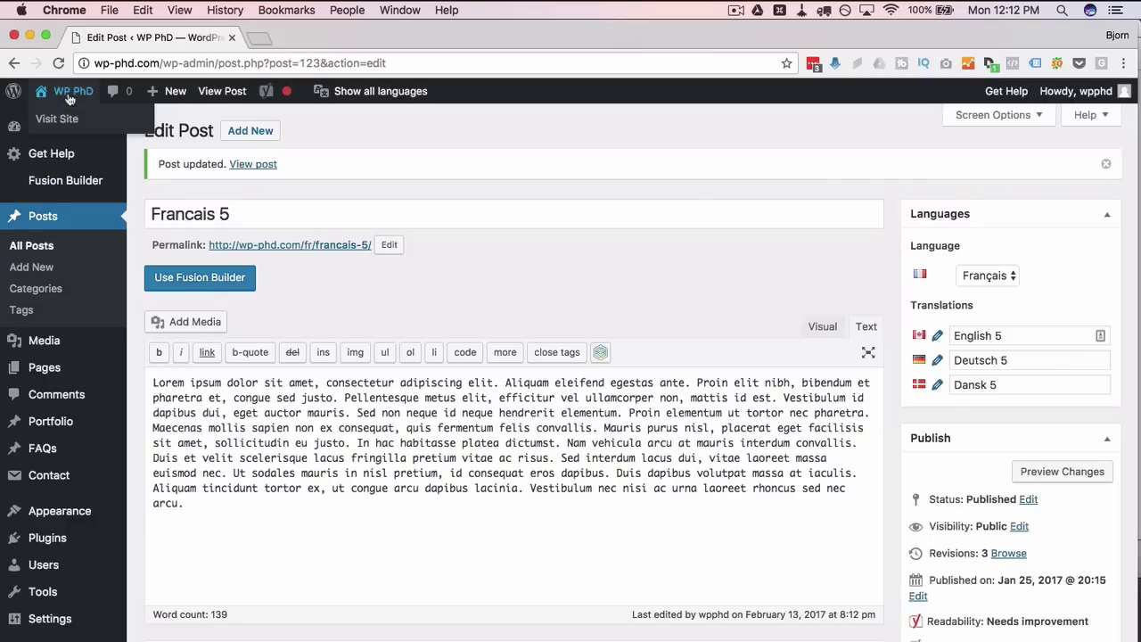
{"action": "left_click", "coordinate": [59, 121], "text": "super"}
{"action": "left_click", "coordinate": [283, 37]}
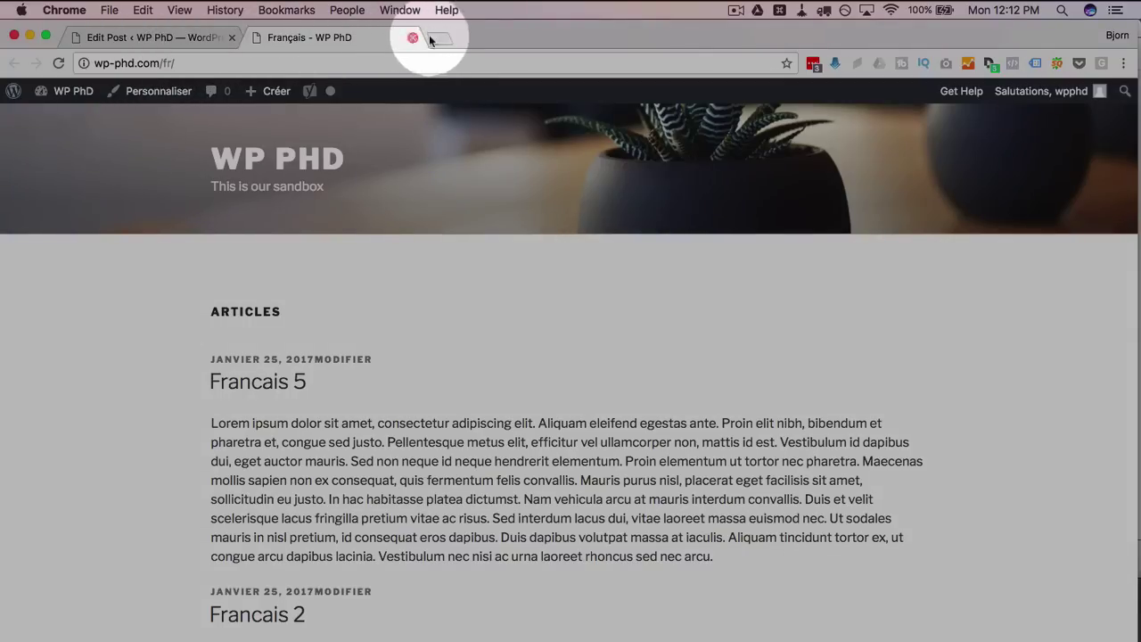
{"action": "left_click_drag", "start_coordinate": [161, 63], "coordinate": [181, 63]}
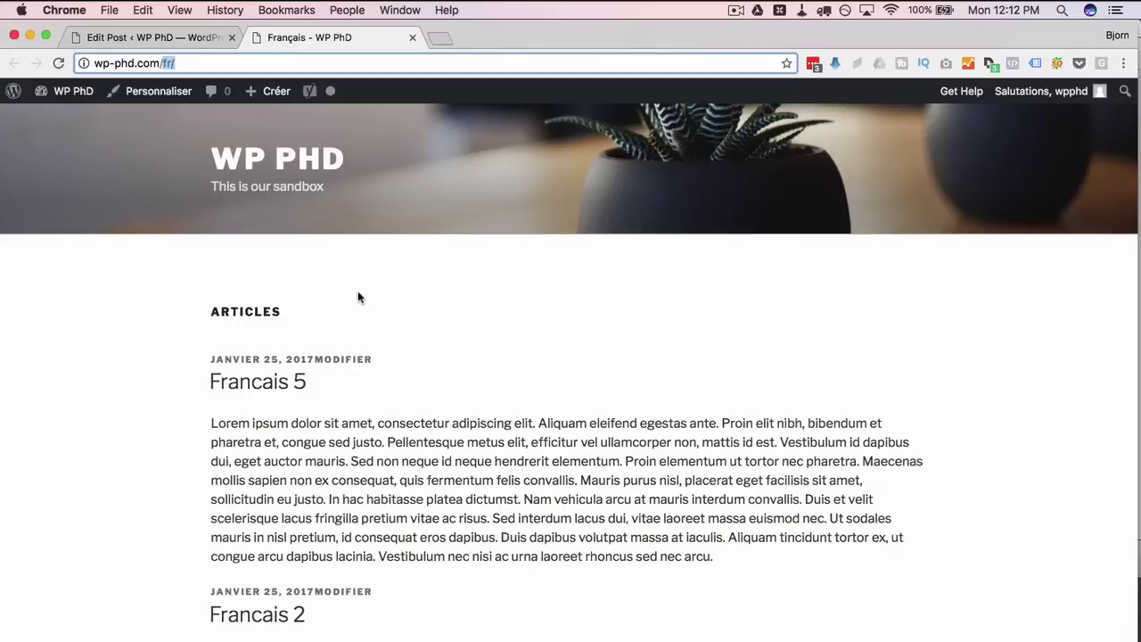
{"action": "scroll", "coordinate": [357, 293], "scroll_direction": "down", "scroll_amount": 5}
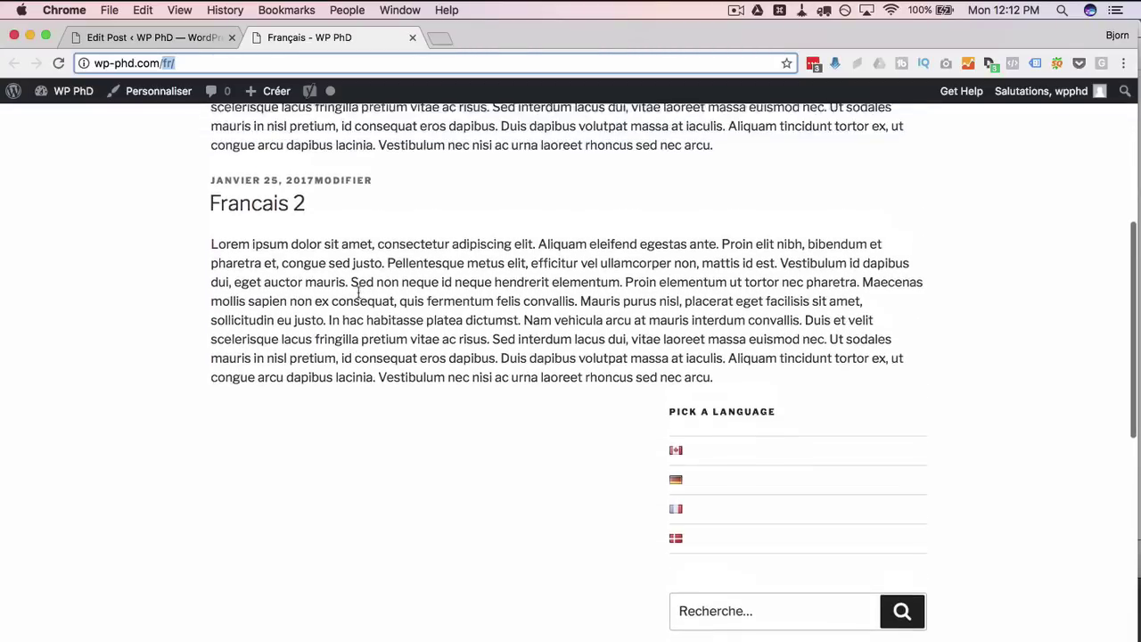
{"action": "scroll", "coordinate": [358, 294], "scroll_direction": "down", "scroll_amount": 2}
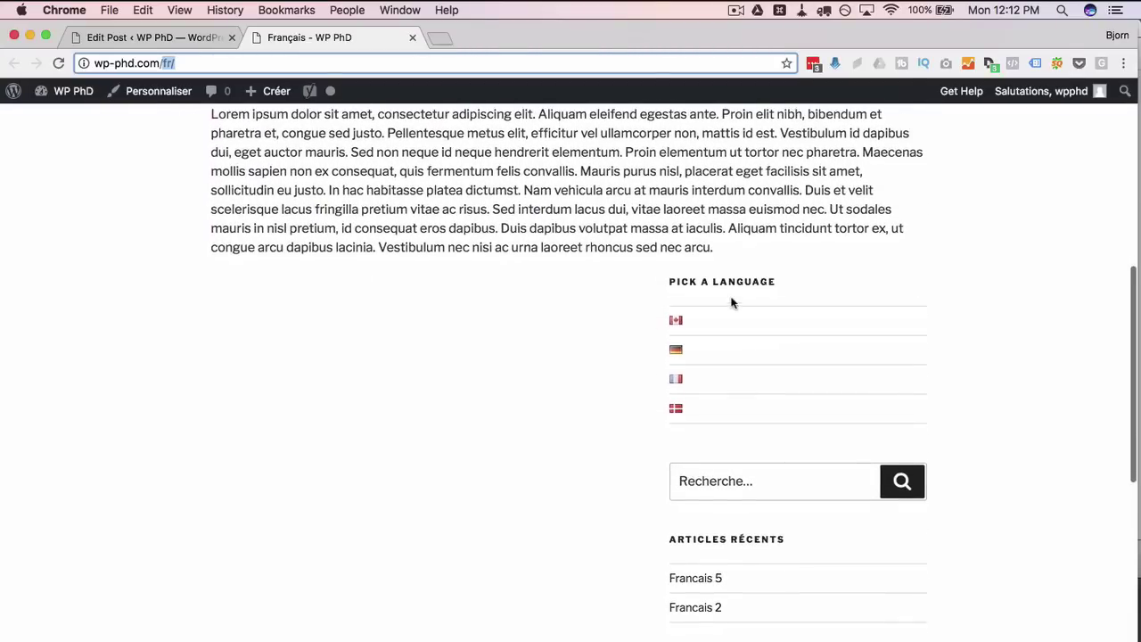
{"action": "scroll", "coordinate": [677, 323], "scroll_direction": "down", "scroll_amount": 1}
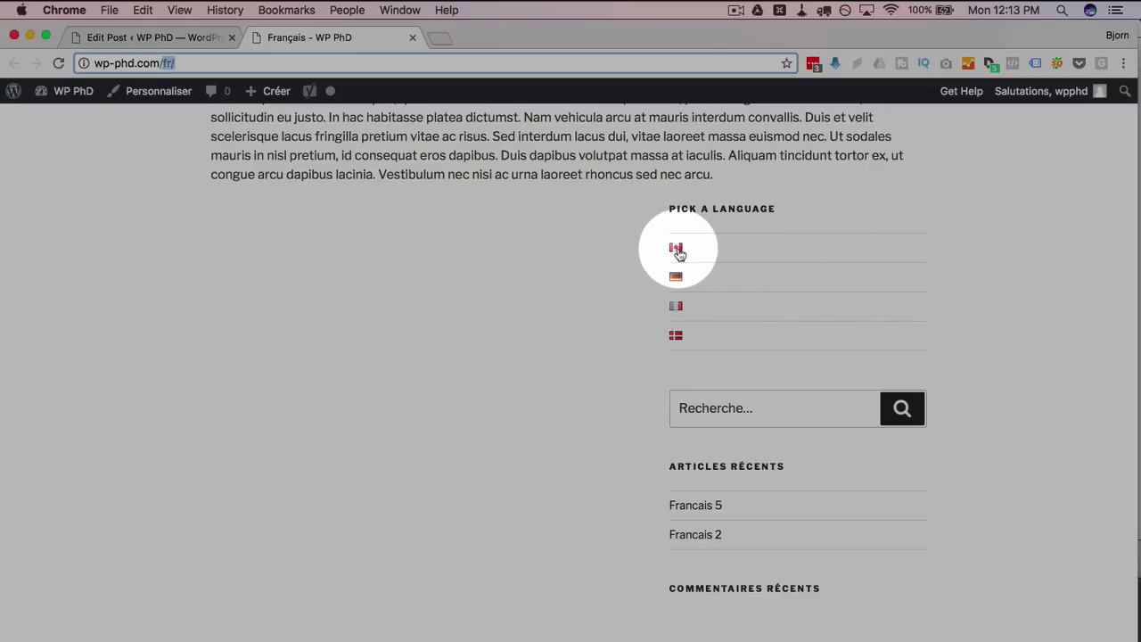
Switch the live site to English with the language switcher and look through the English posts
{"action": "left_click", "coordinate": [679, 253]}
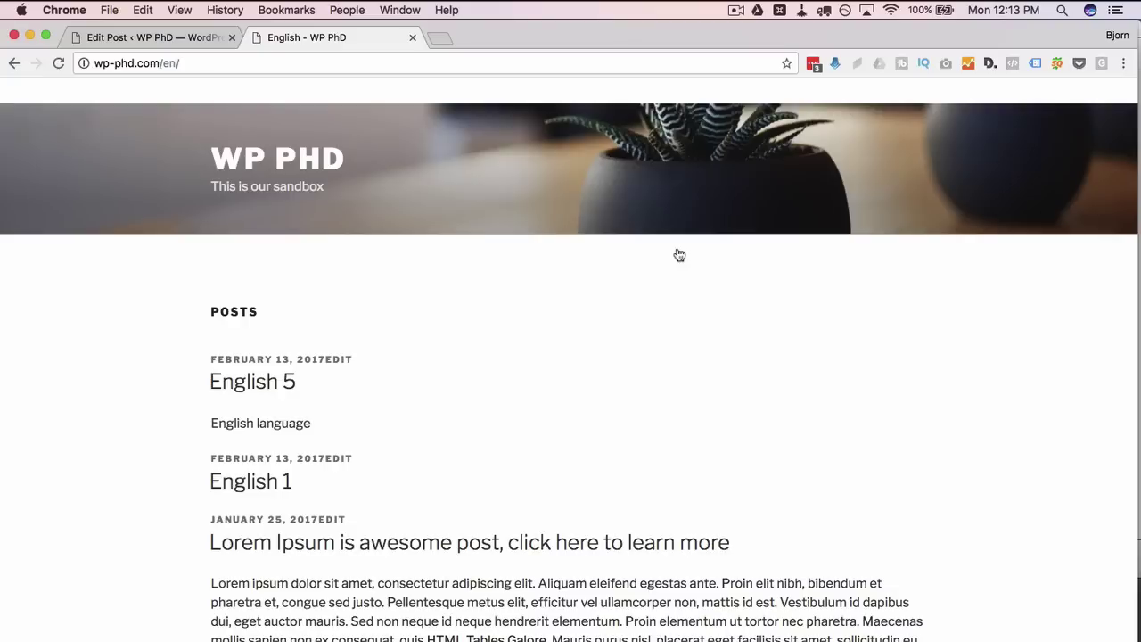
{"action": "scroll", "coordinate": [472, 370], "scroll_direction": "down", "scroll_amount": 2}
{"action": "scroll", "coordinate": [192, 274], "scroll_direction": "down", "scroll_amount": 2}
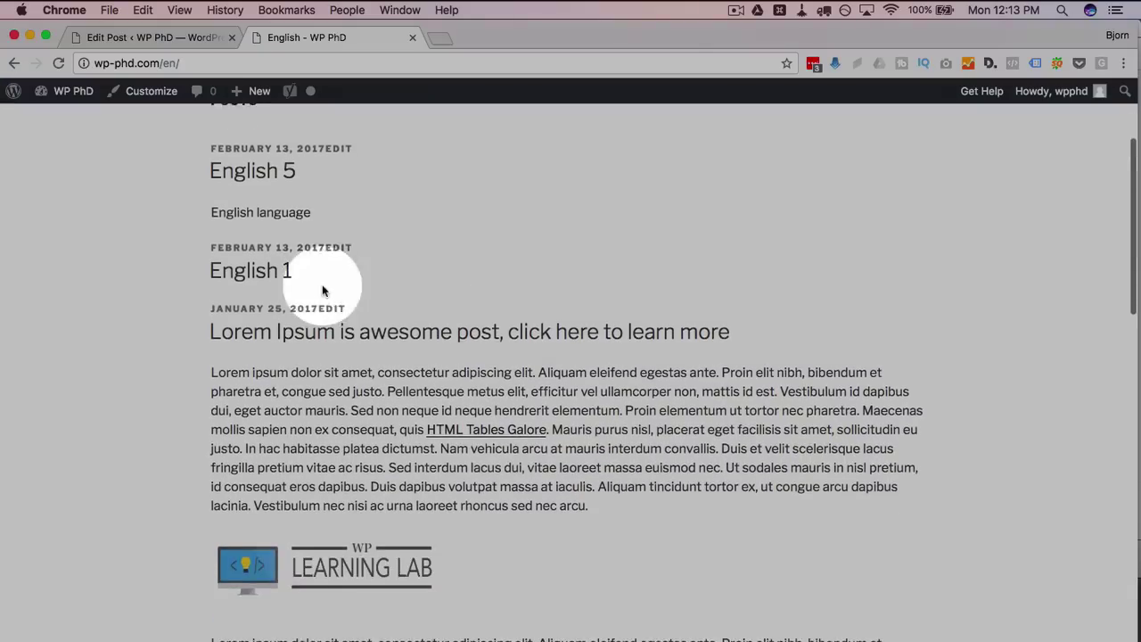
{"action": "scroll", "coordinate": [326, 264], "scroll_direction": "down", "scroll_amount": 2}
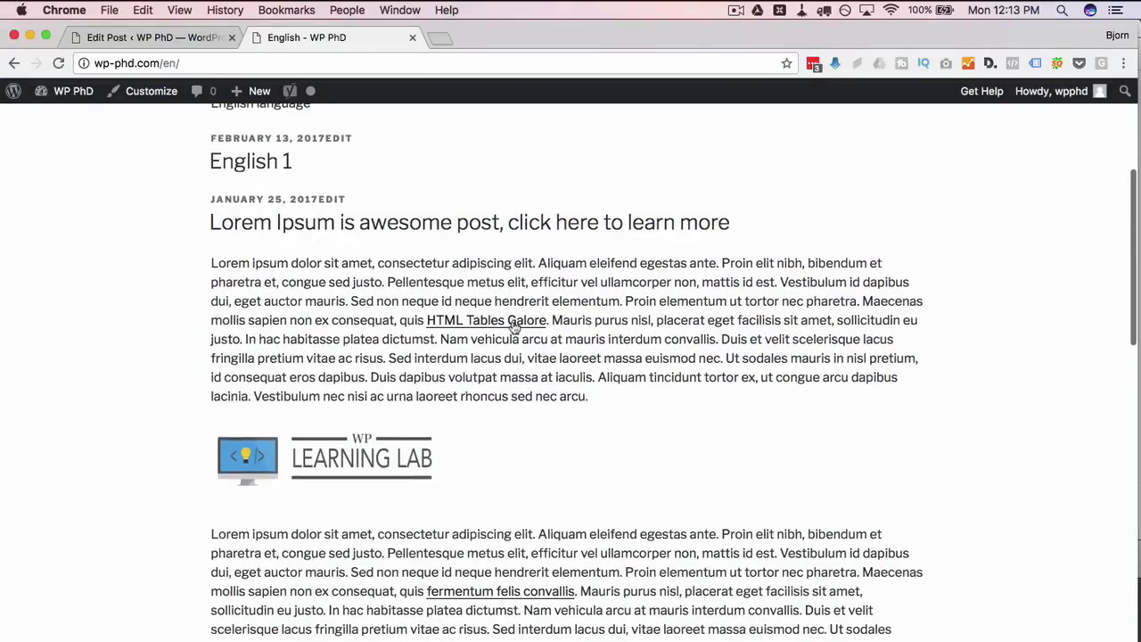
{"action": "scroll", "coordinate": [500, 326], "scroll_direction": "down", "scroll_amount": 5}
{"action": "scroll", "coordinate": [544, 339], "scroll_direction": "down", "scroll_amount": 5}
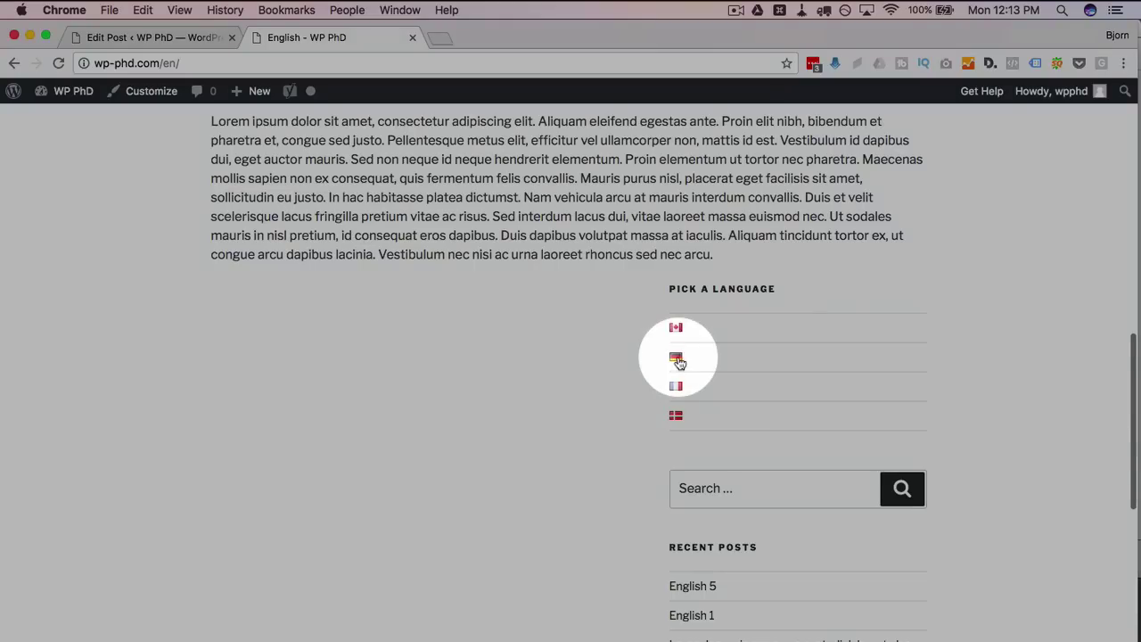
Switch the live site to German with the language switcher and look through the German posts
{"action": "left_click", "coordinate": [677, 358]}
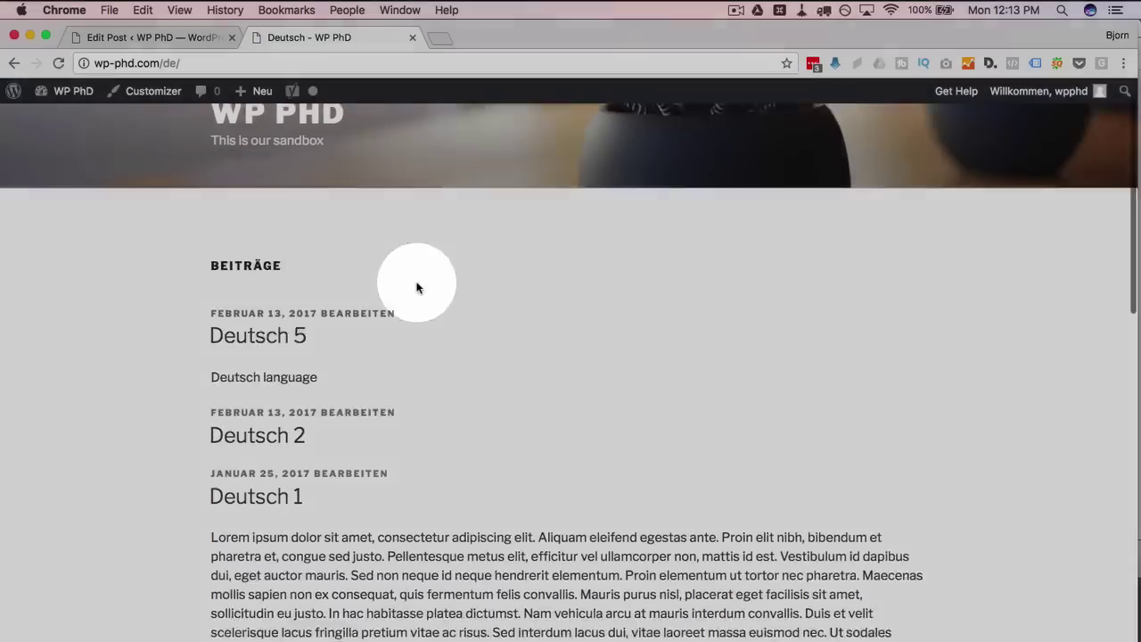
{"action": "scroll", "coordinate": [266, 279], "scroll_direction": "down", "scroll_amount": 5}
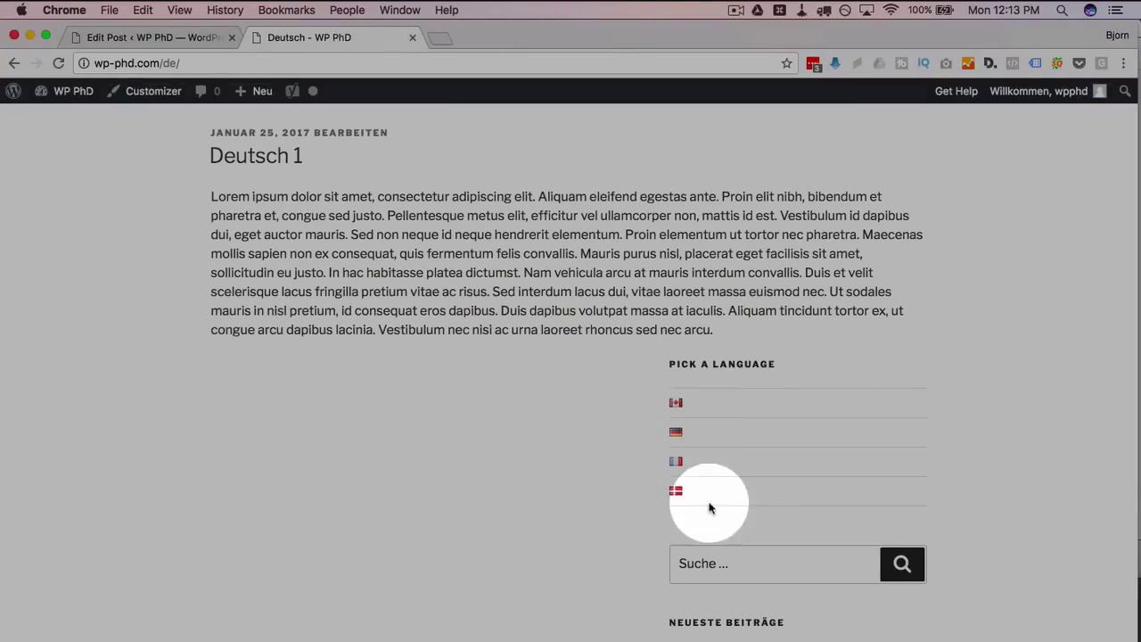
{"action": "scroll", "coordinate": [621, 451], "scroll_direction": "up", "scroll_amount": 5}
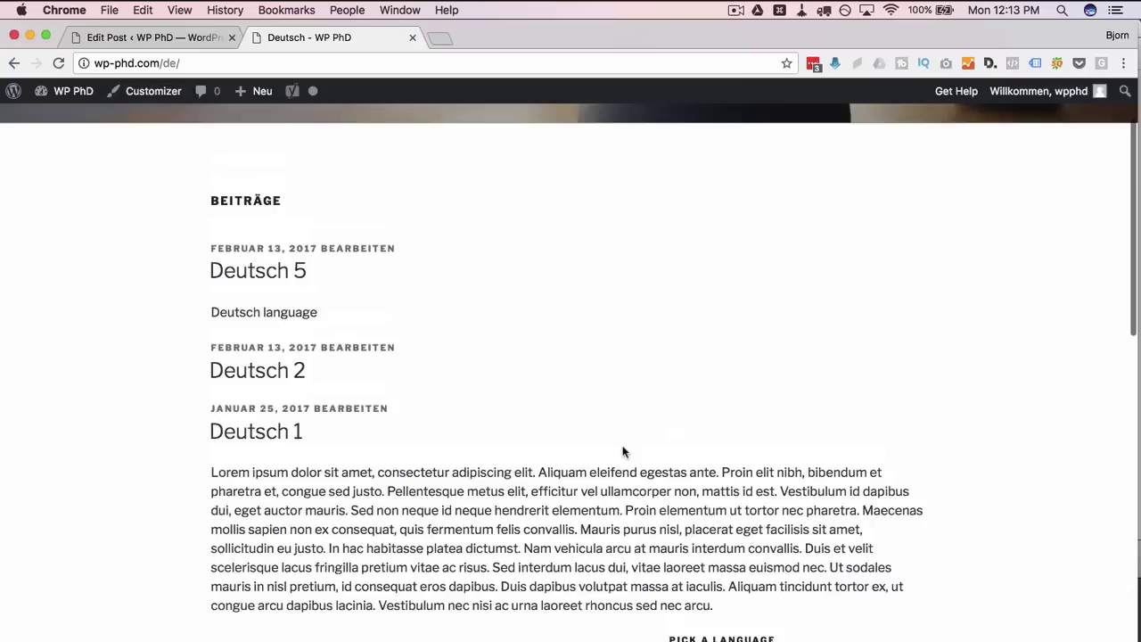